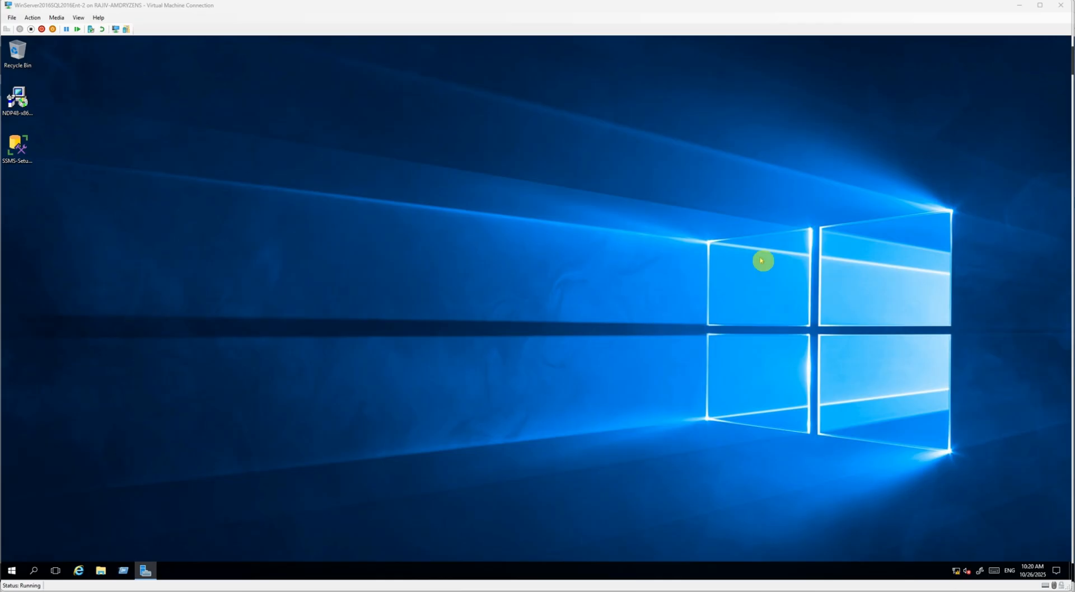
- Look over the open virtual machine windows for WinServer2016SQL2016Ent-1, WinServer2016SQL2016Ent-2 and WinServer2016DC
click(1019, 6)
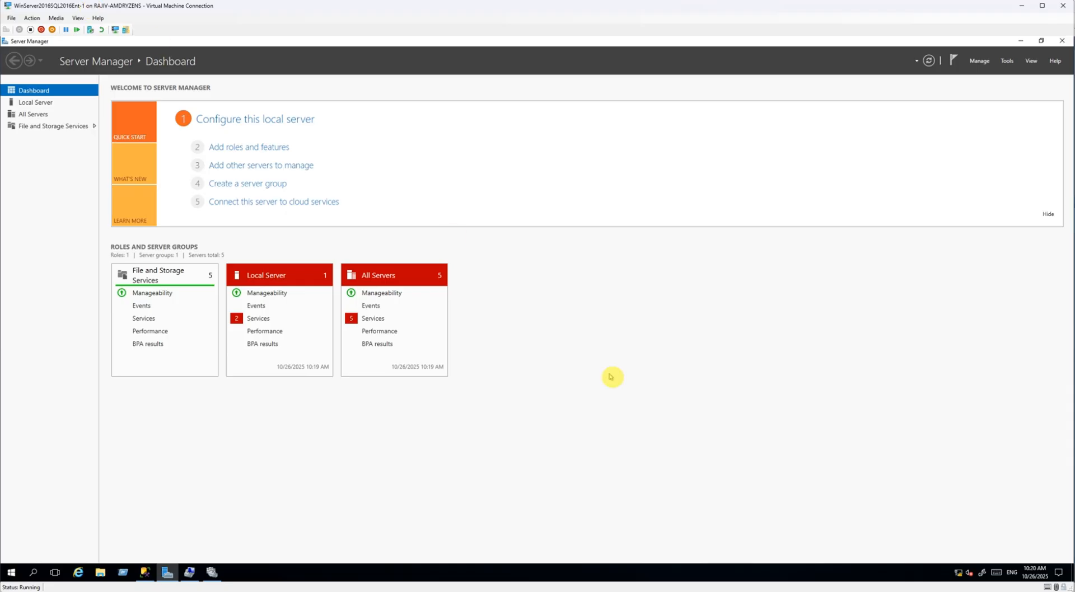
click(727, 579)
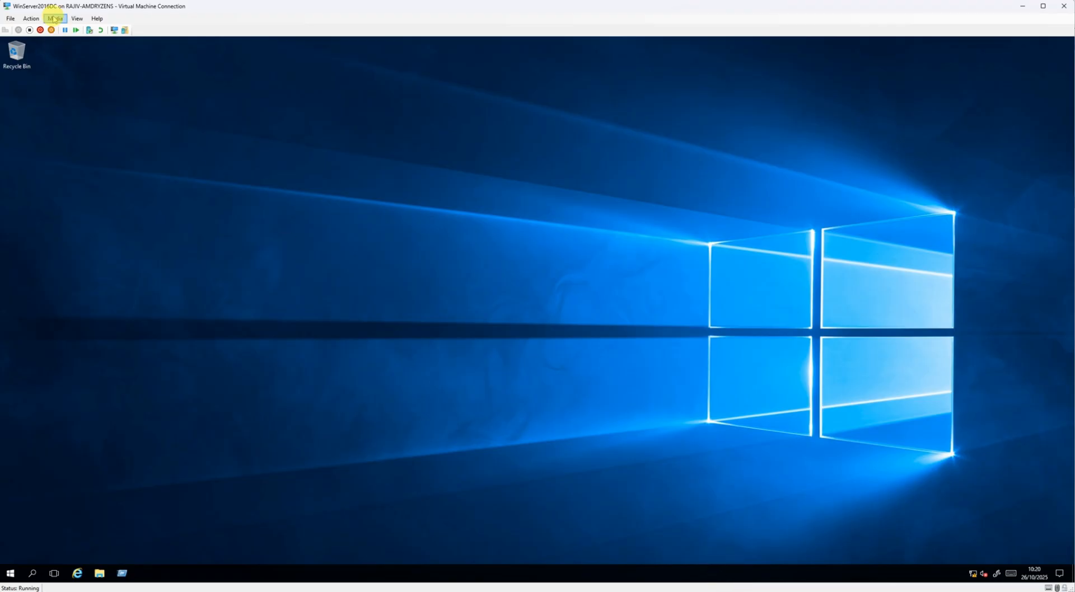
mouse_move(580, 582)
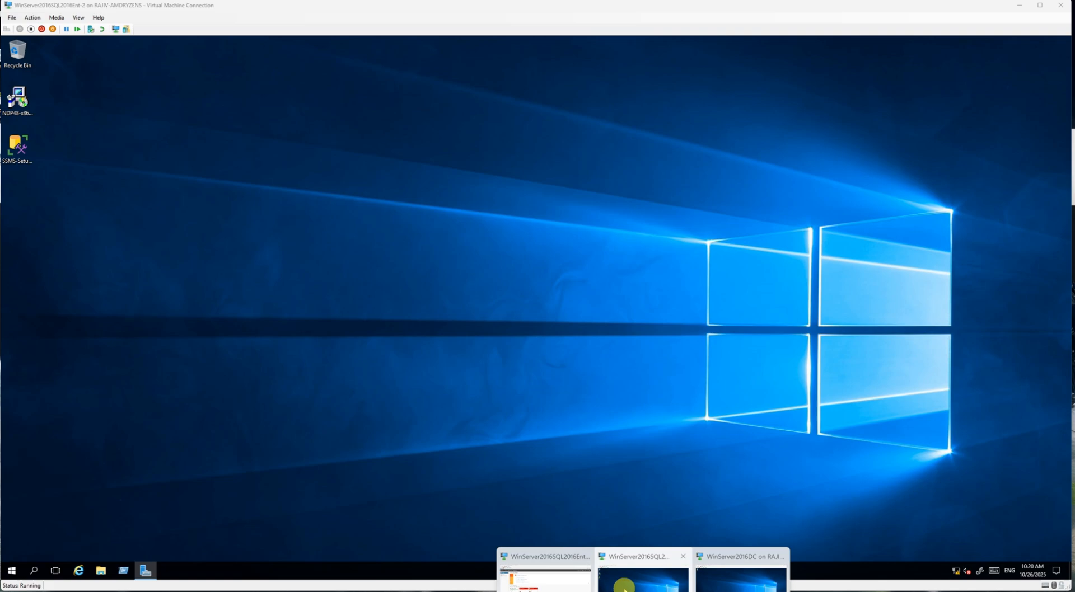
click(623, 582)
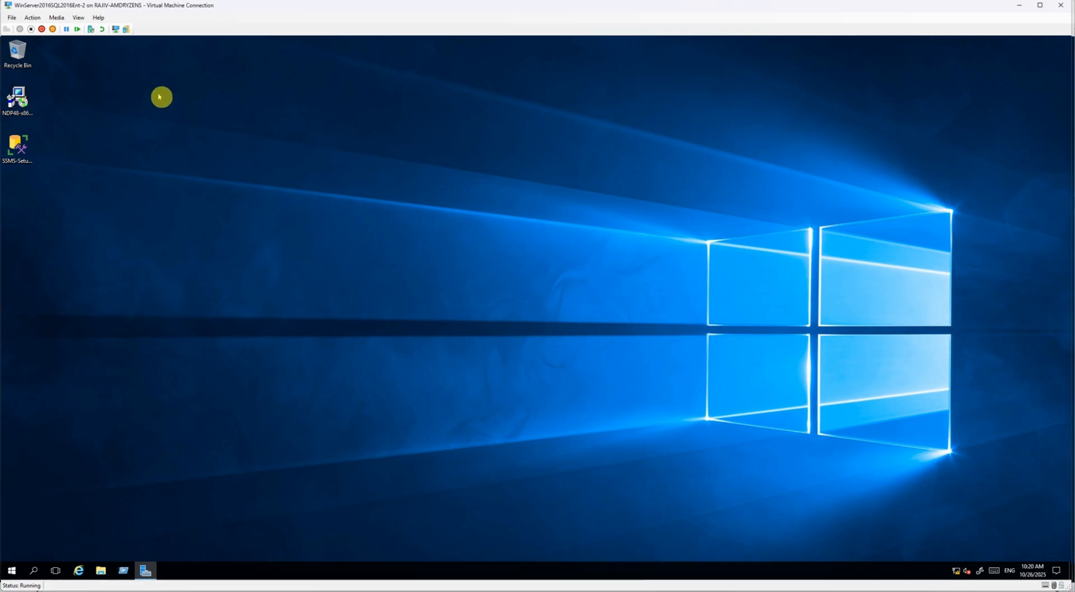
- Switch to the WinServer2016DC virtual machine and show its drives under This PC in File Explorer
click(781, 582)
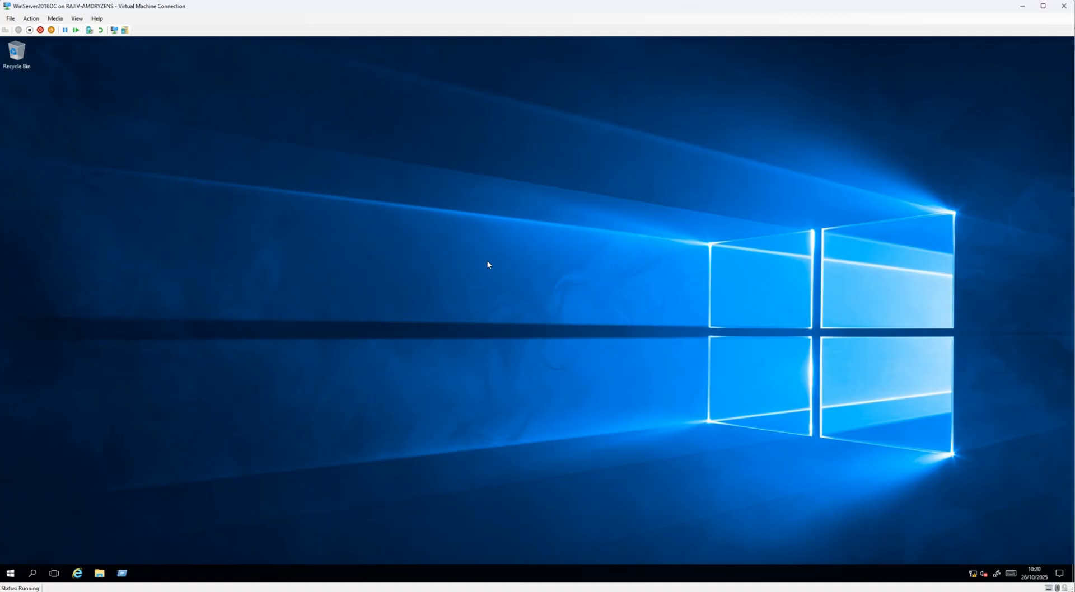
click(99, 573)
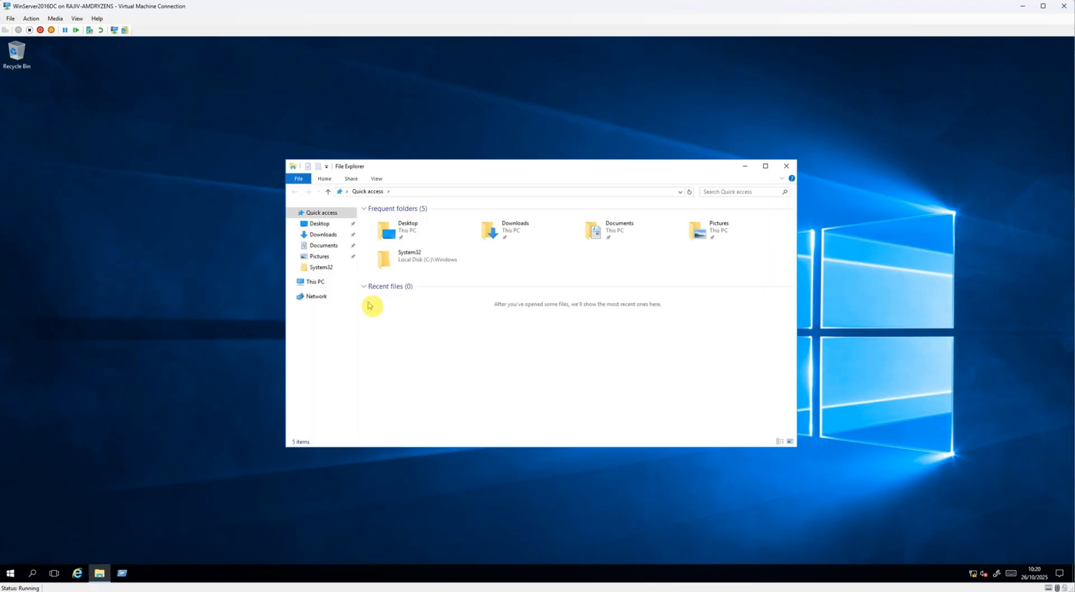
click(314, 282)
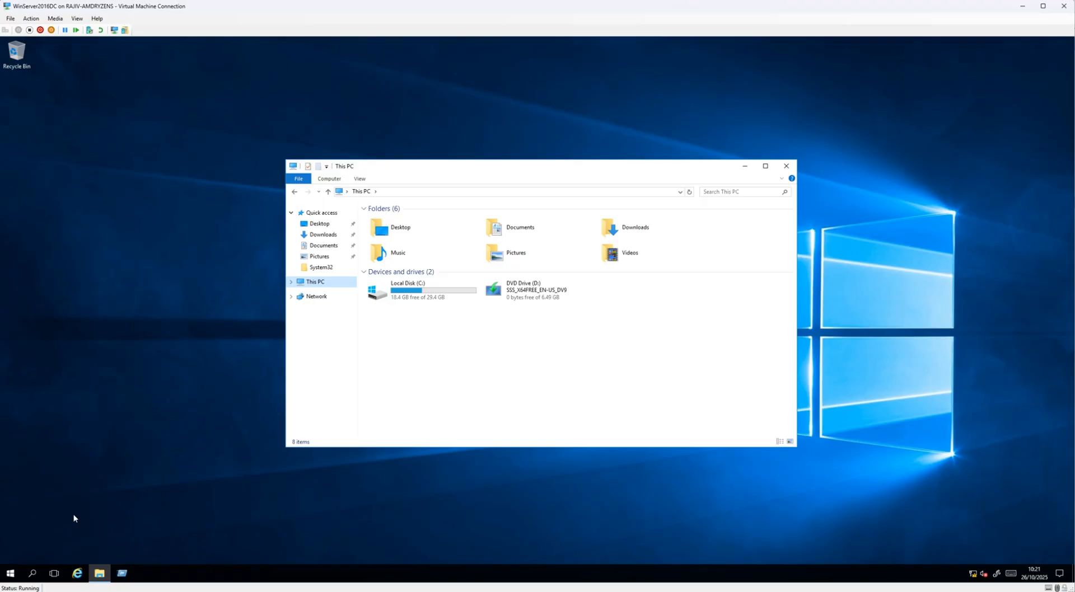
- Search for Server Manager on the domain controller and open it
click(11, 572)
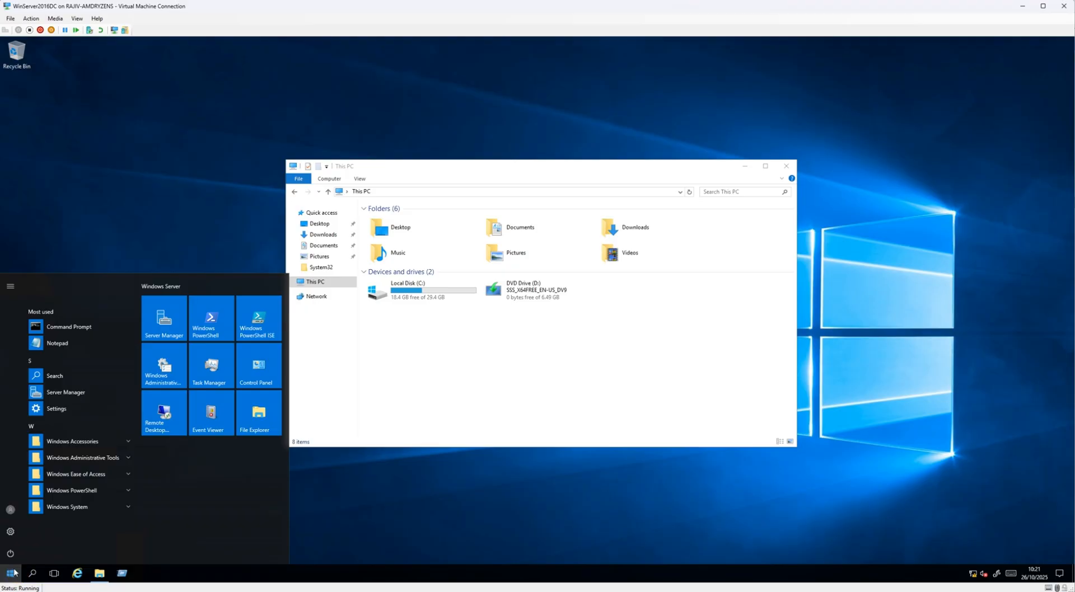
text(server)
click(84, 303)
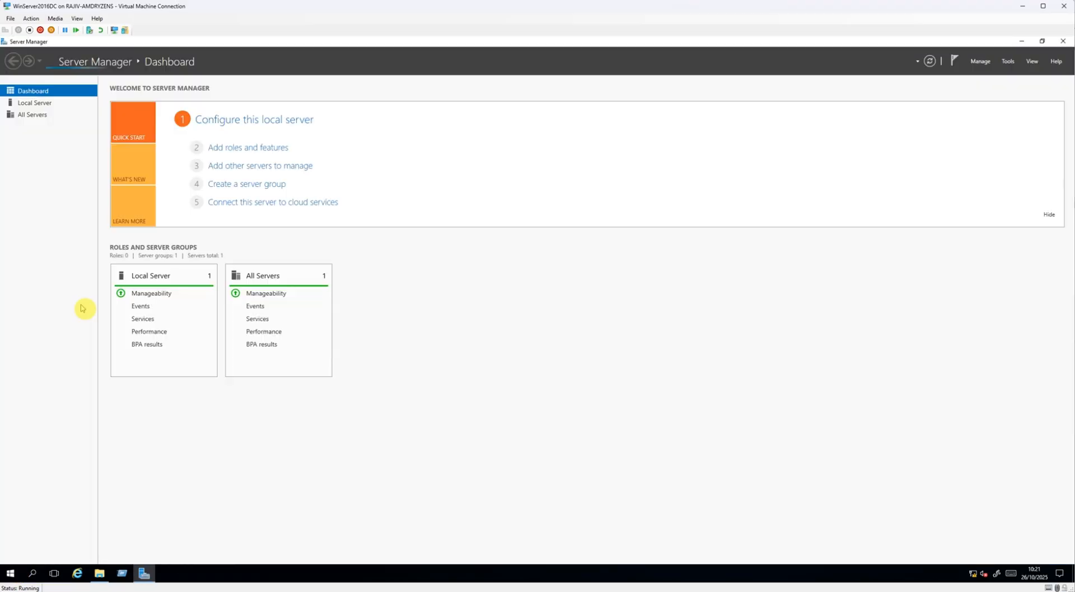
- Check the iSCSI Target Server role under File and iSCSI Services in the Add Roles and Features Wizard, closing it without installing anything
click(238, 148)
click(299, 339)
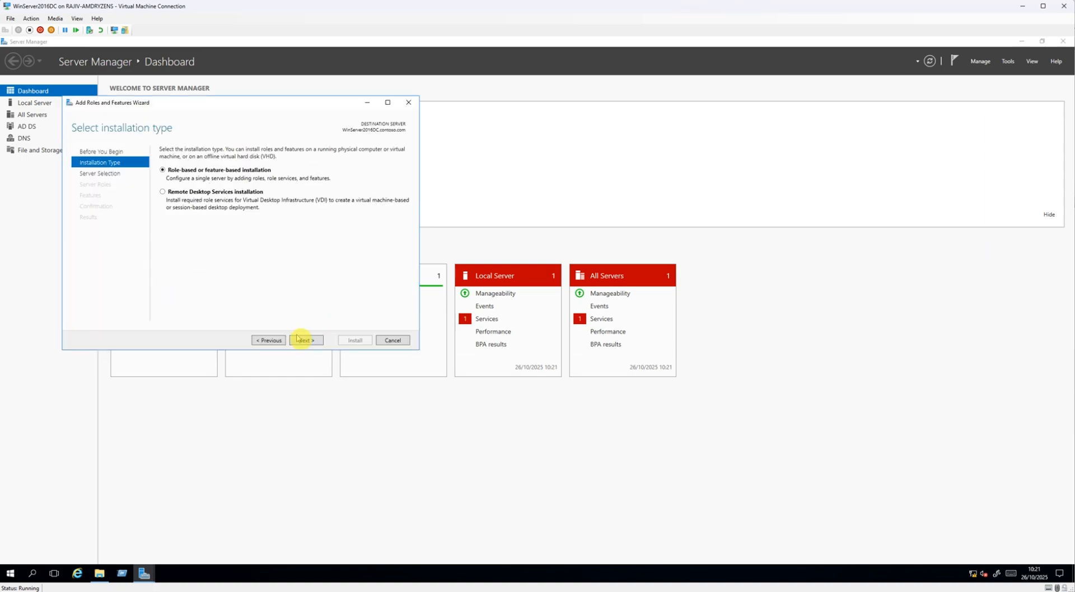
click(301, 341)
click(302, 340)
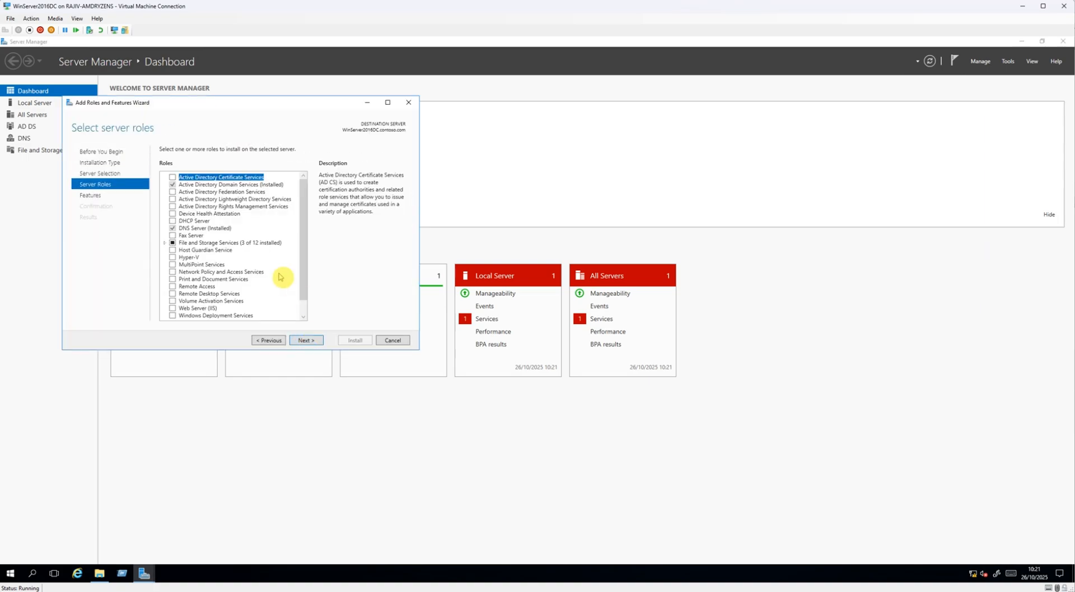
click(164, 243)
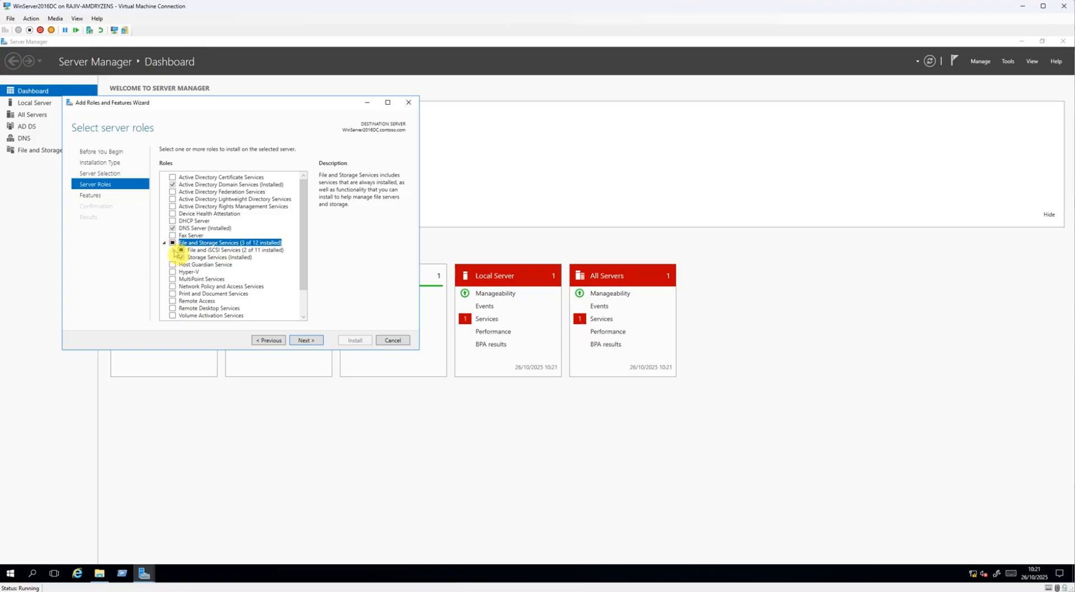
click(173, 250)
click(217, 306)
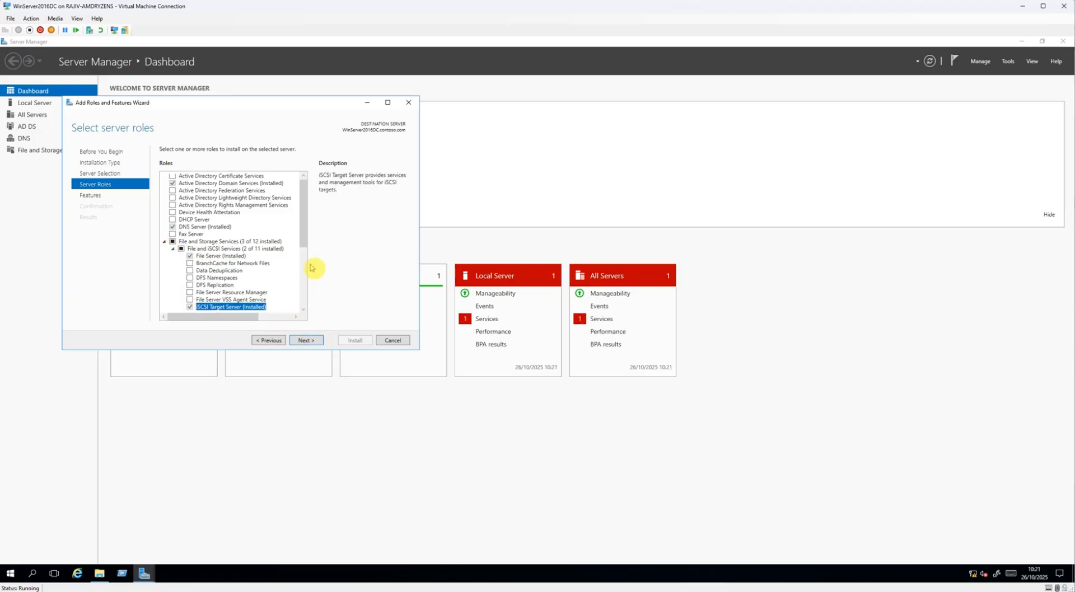
drag(305, 242, 307, 254)
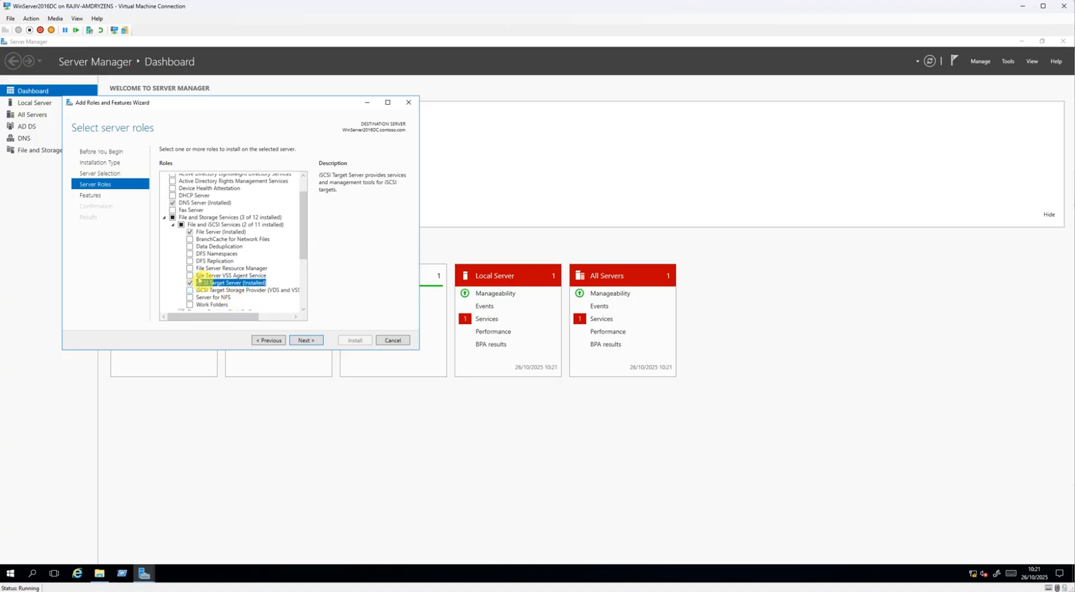
click(307, 341)
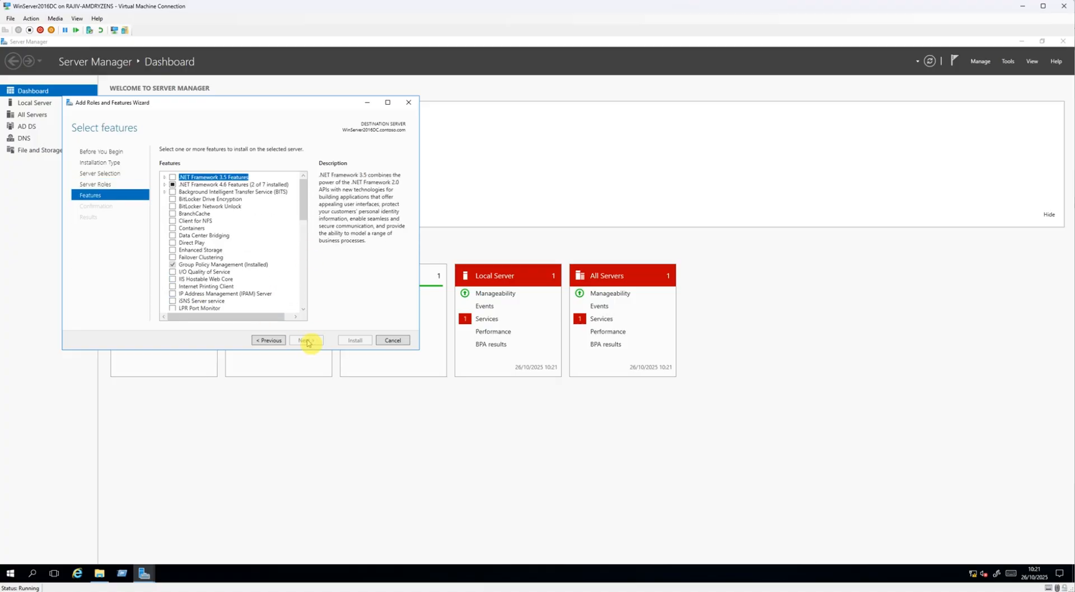
click(392, 340)
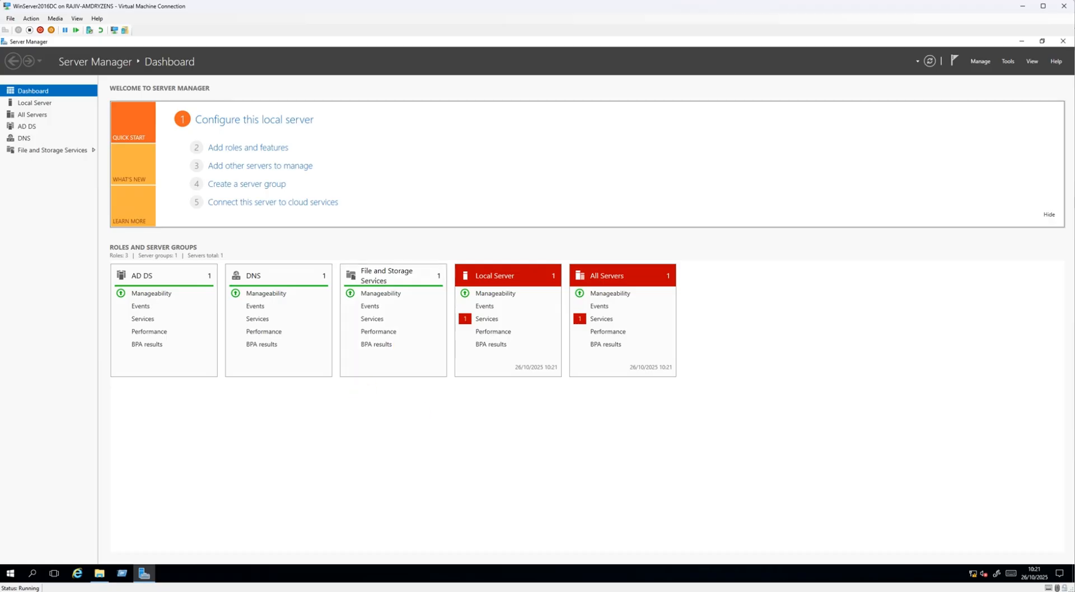
- Open the iSCSI page of File and Storage Services after viewing the server's disks
click(63, 150)
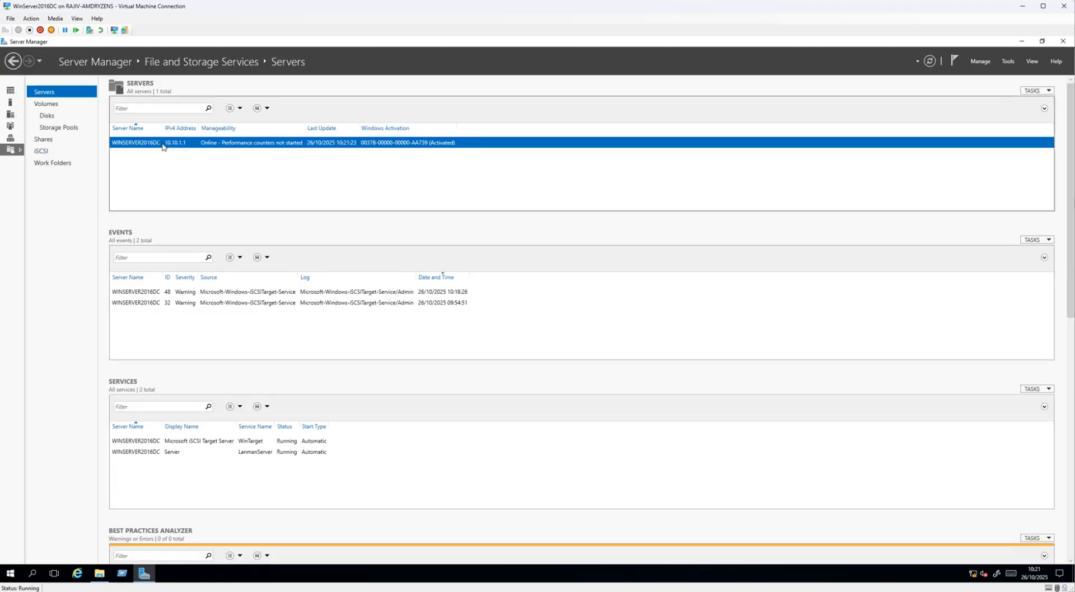
click(47, 116)
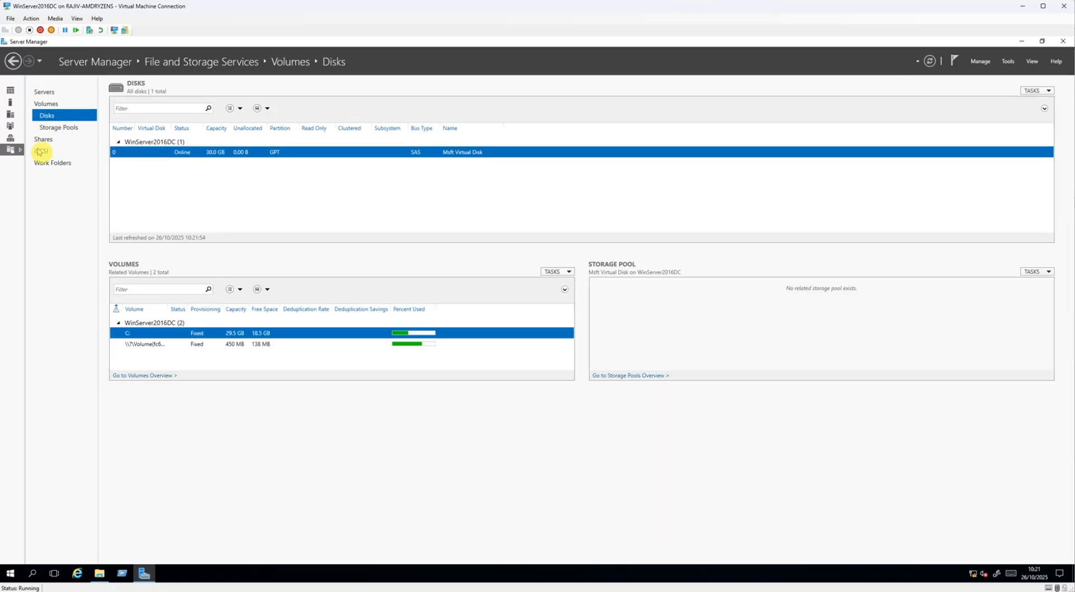
click(44, 153)
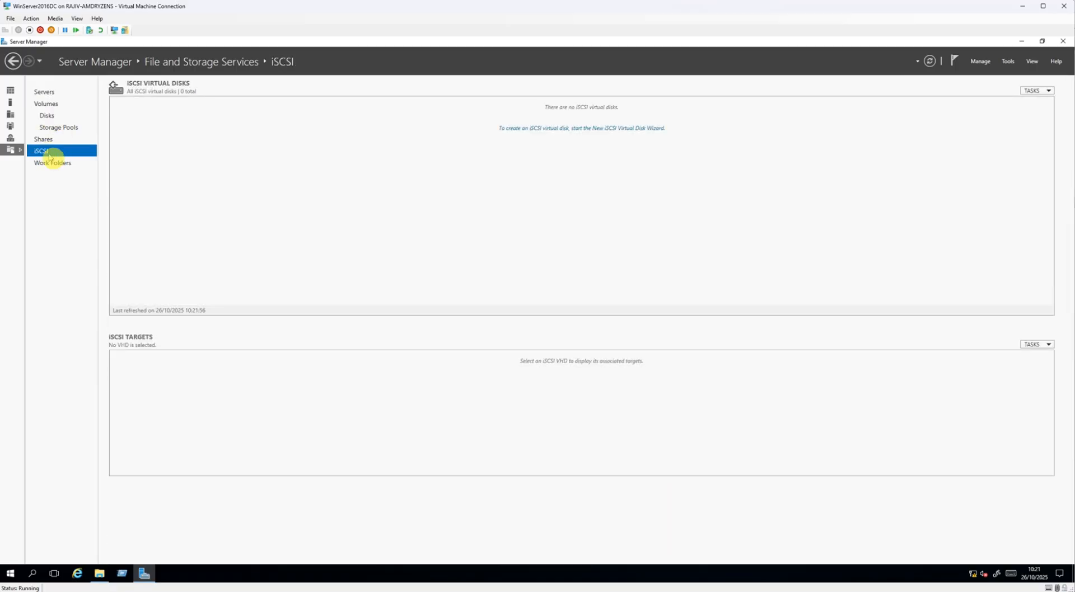
- Start a new iSCSI virtual disk on the C: volume of WinServer2016DC and name it SQLTlogs
click(560, 128)
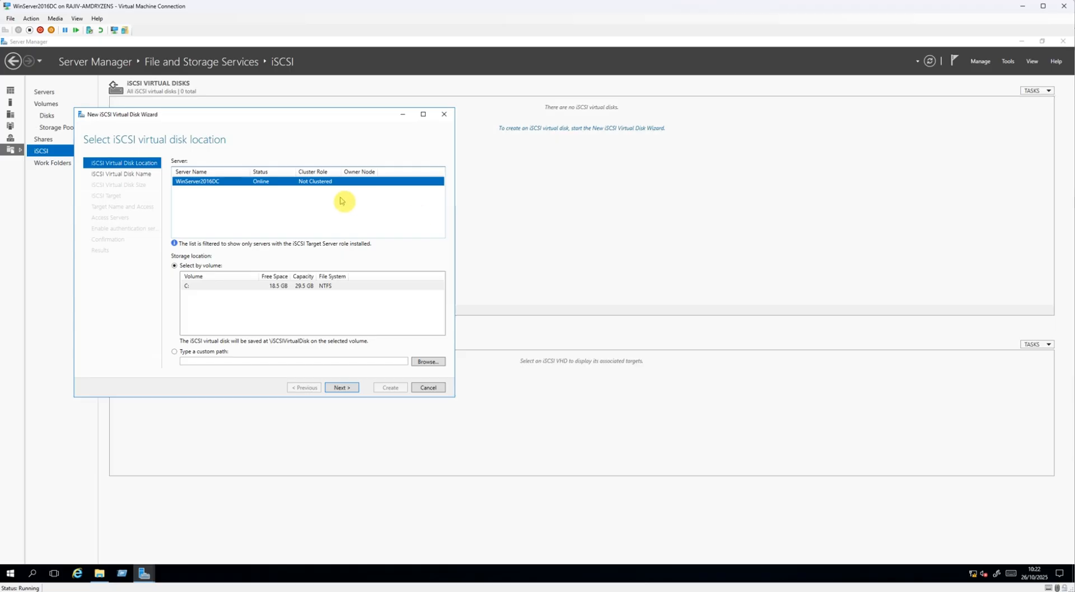
click(254, 286)
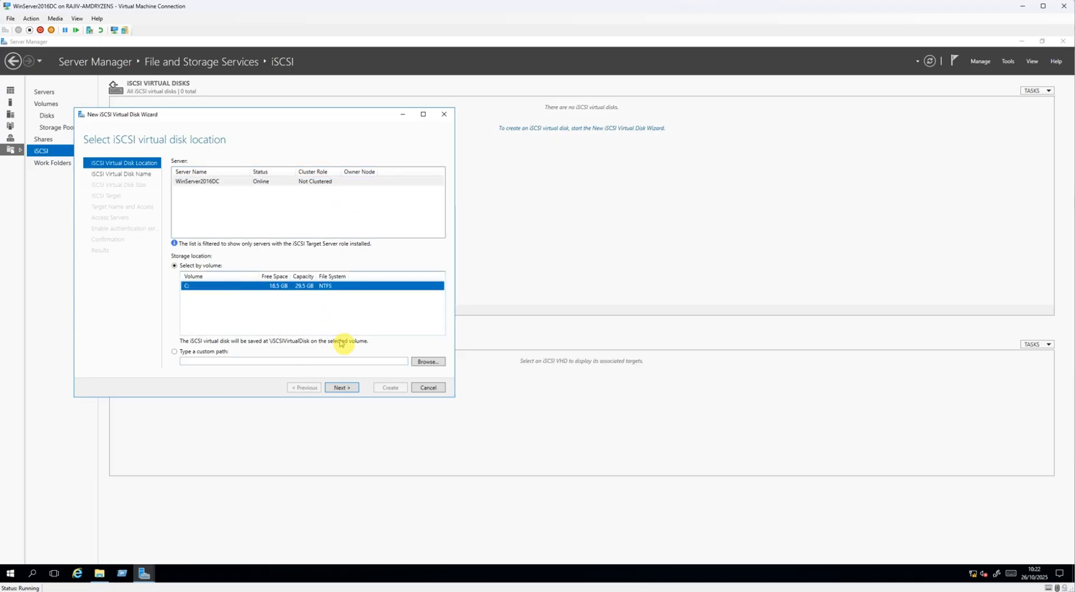
click(341, 388)
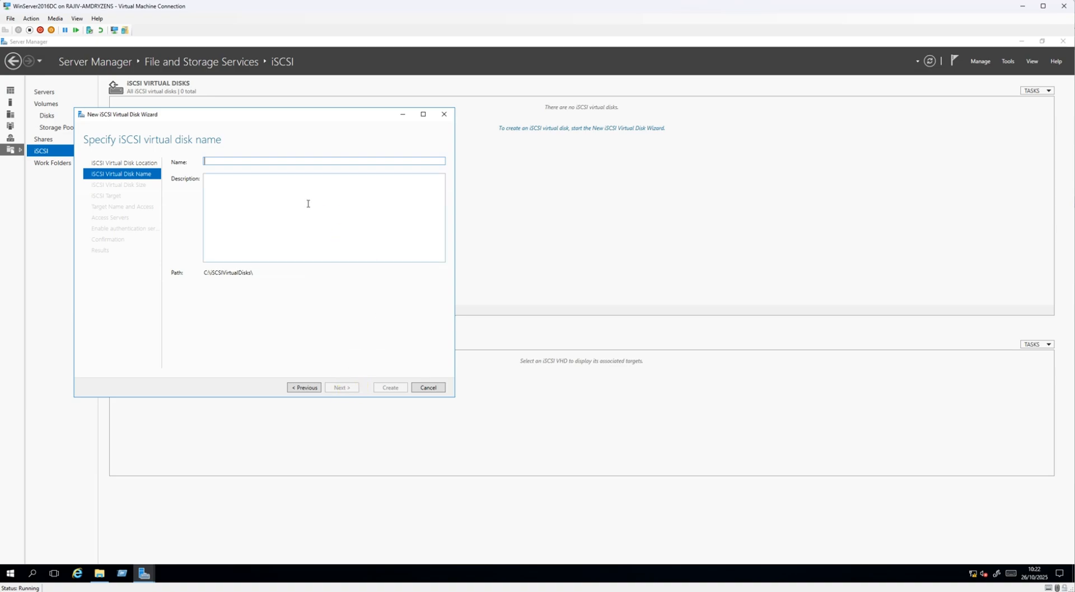
text(SQLT)
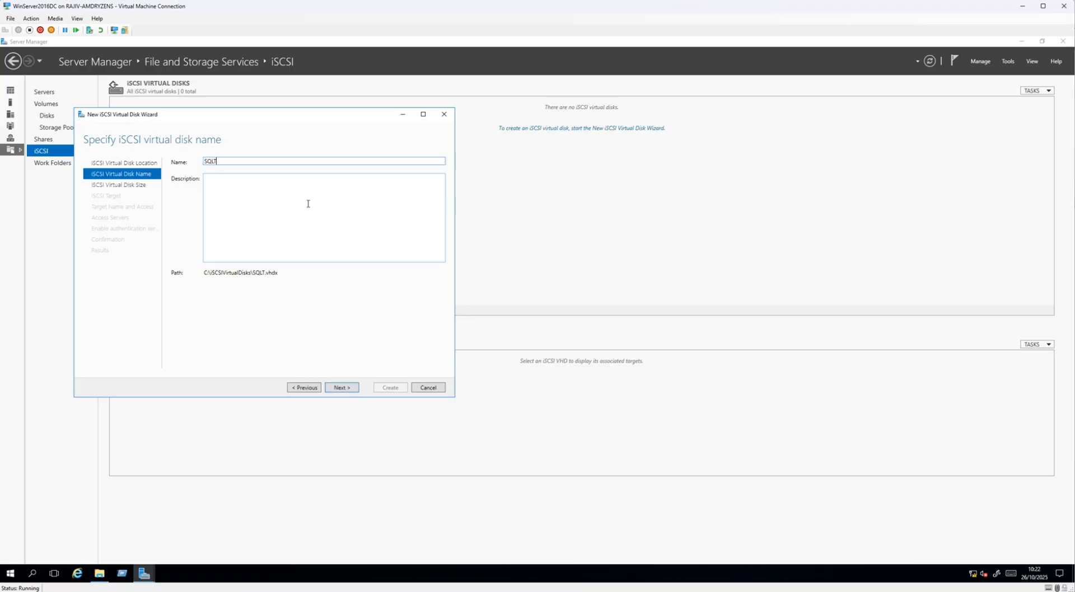
text(logs)
click(336, 389)
- Set the virtual disk size to 5 GB, dynamically expanding, and assign it to a new iSCSI target named SQLTLogs
text(5)
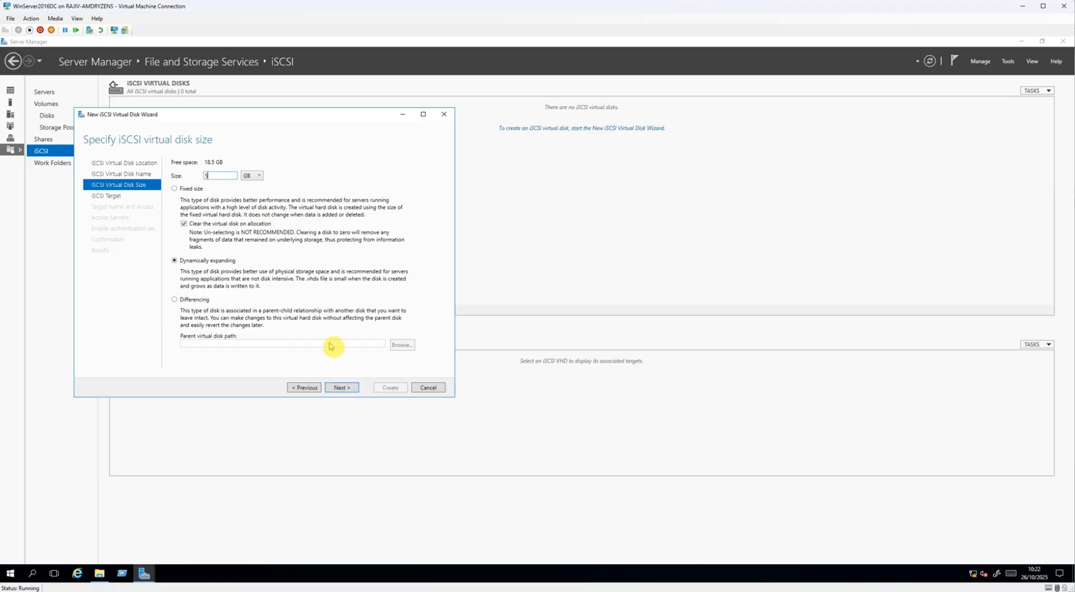
click(340, 390)
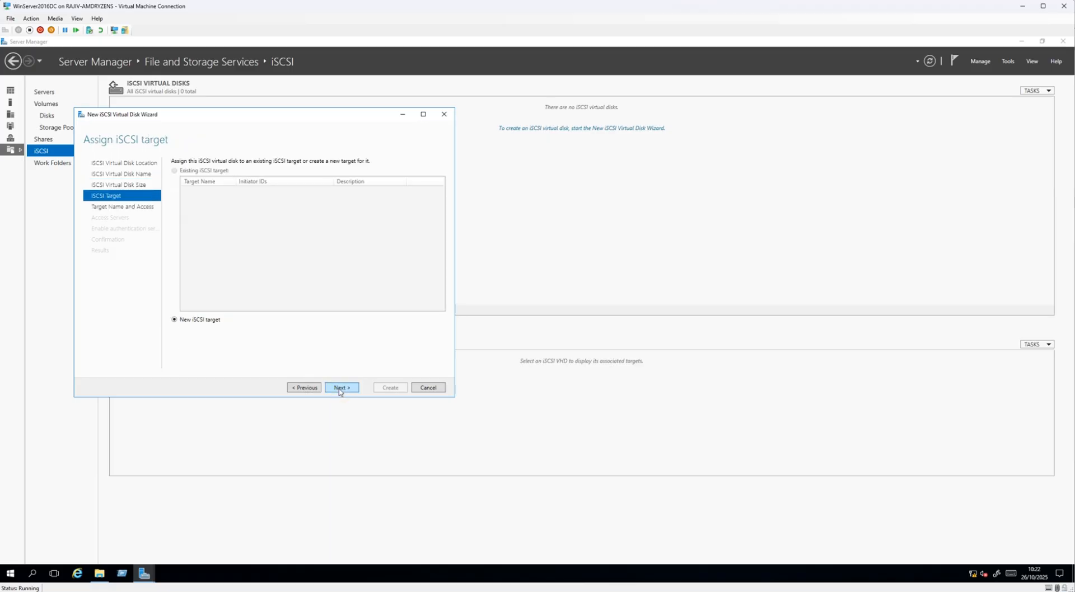
click(339, 389)
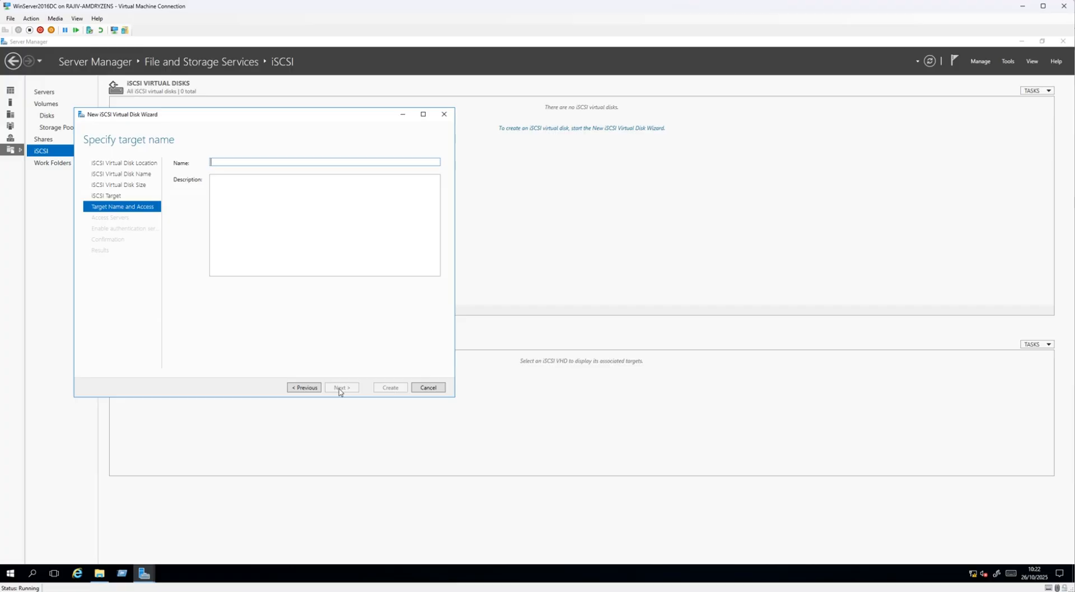
text(SQLTLogs)
click(340, 389)
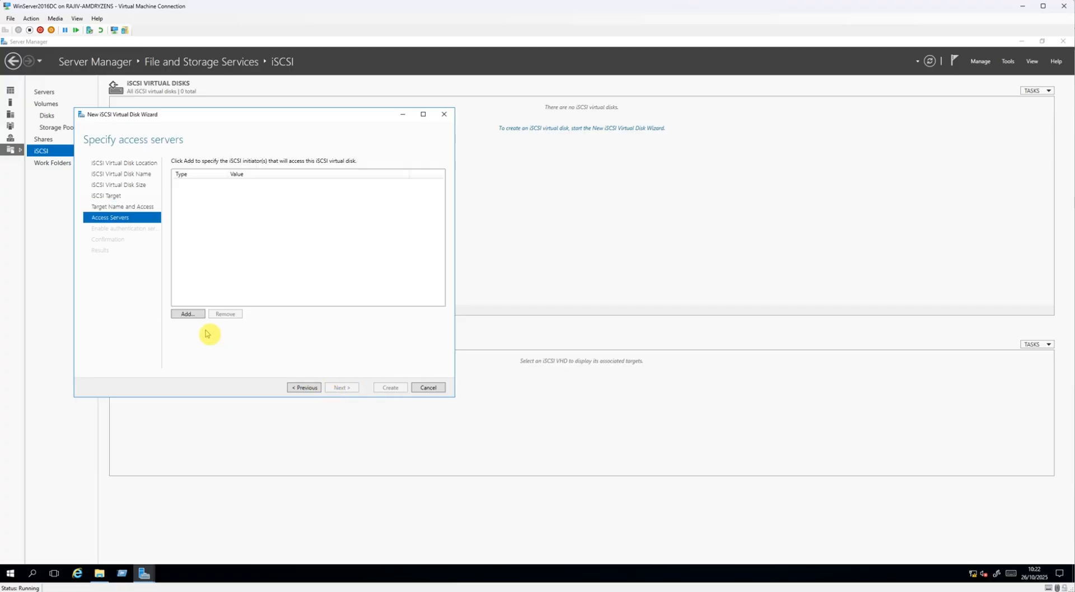
- Start adding an access server for the target, with IP Address as the initiator identification type
click(187, 314)
click(158, 324)
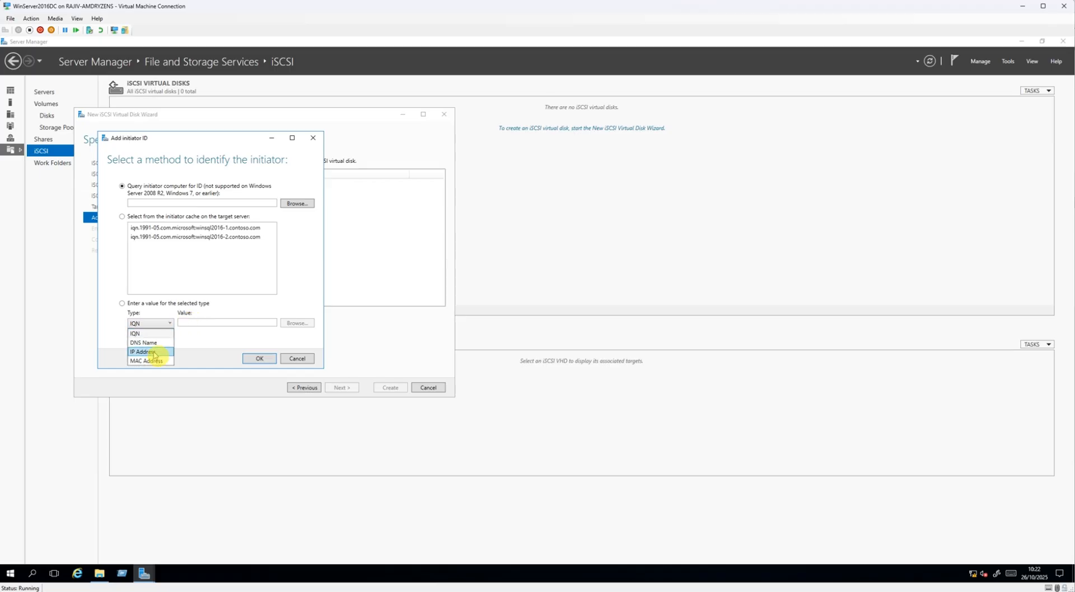
click(142, 352)
- Open a Command Prompt and run ipconfig to look up the domain controller's network address
click(122, 573)
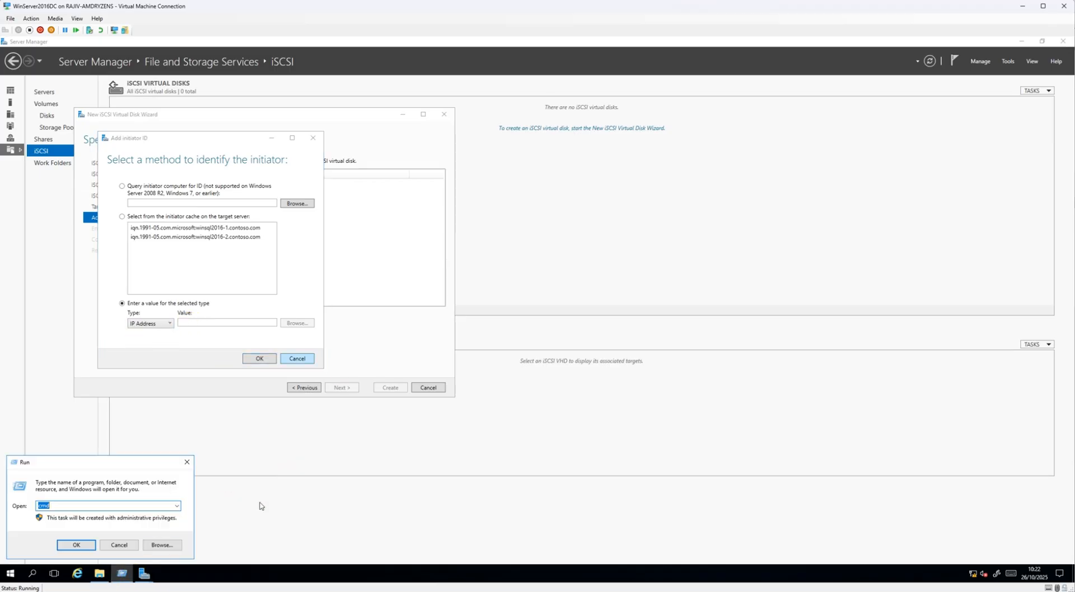
key(Return)
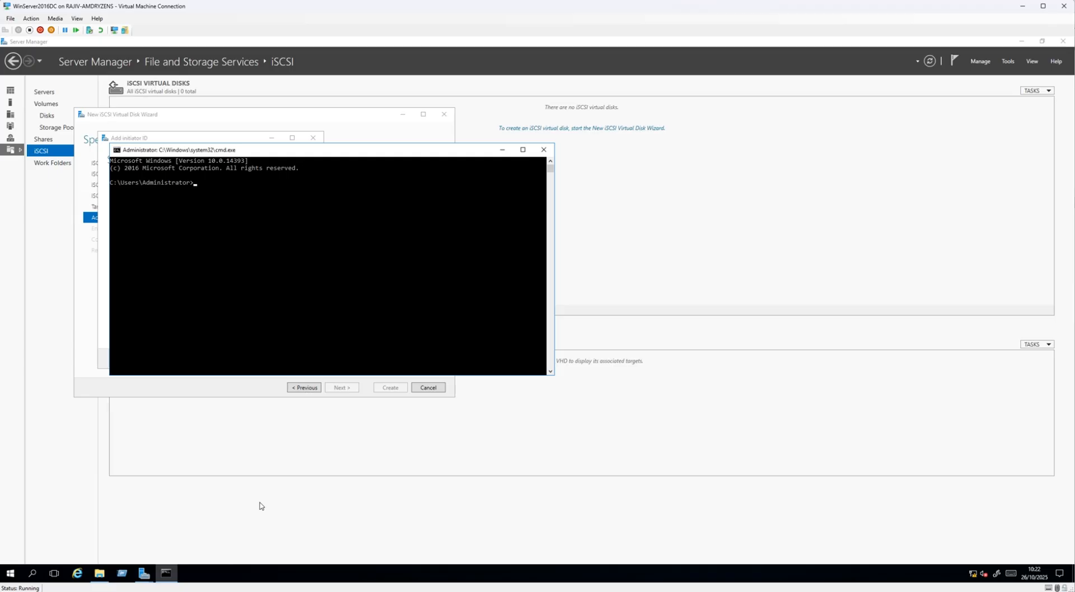
text(ipconfig)
key(Return)
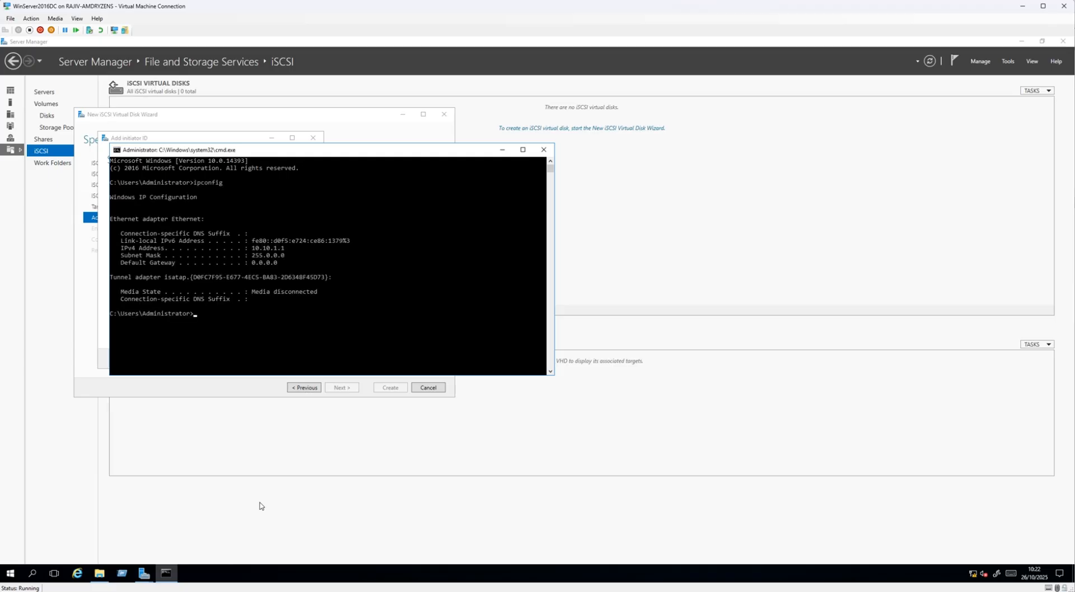
- Ping 10.10.1.10 from the Command Prompt to test the connection, and stop the ping
drag(248, 248, 284, 251)
key(ctrl+c)
right_click(279, 253)
text(ping)
right_click(297, 322)
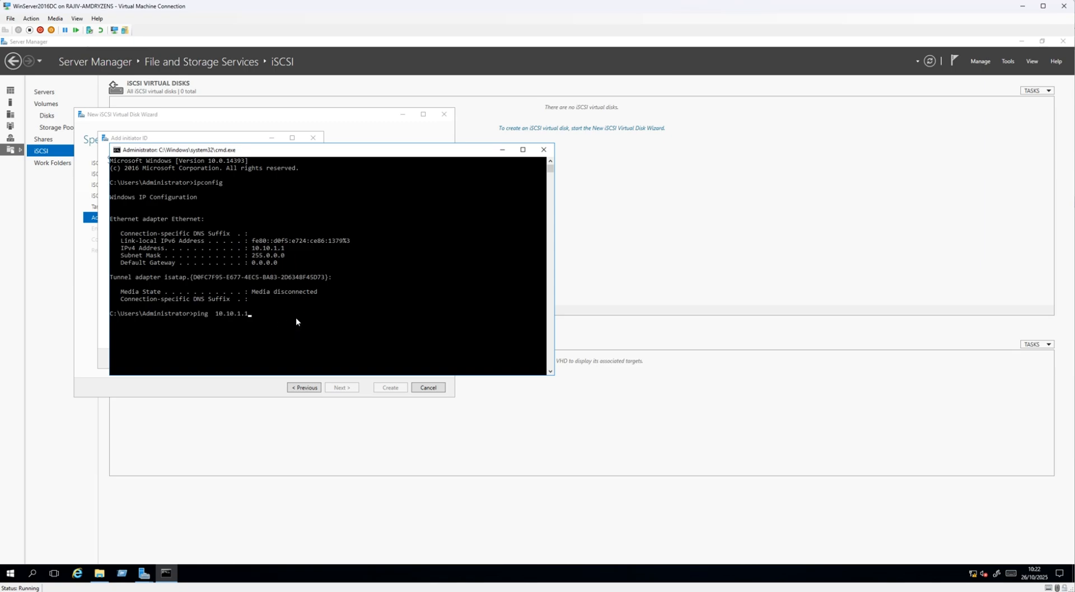
text(0)
key(Return)
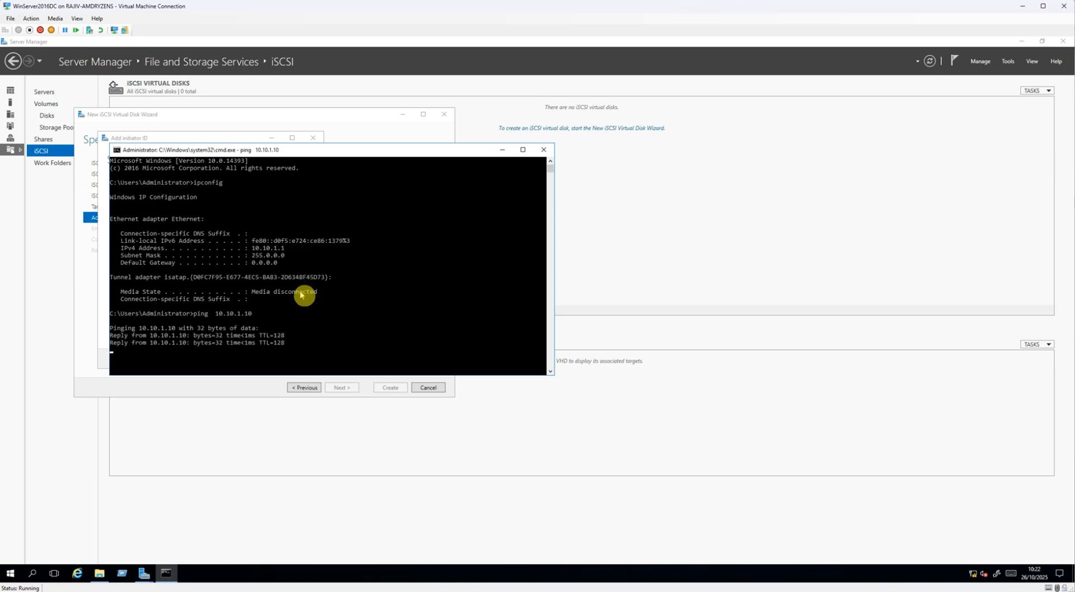
key(ctrl+c)
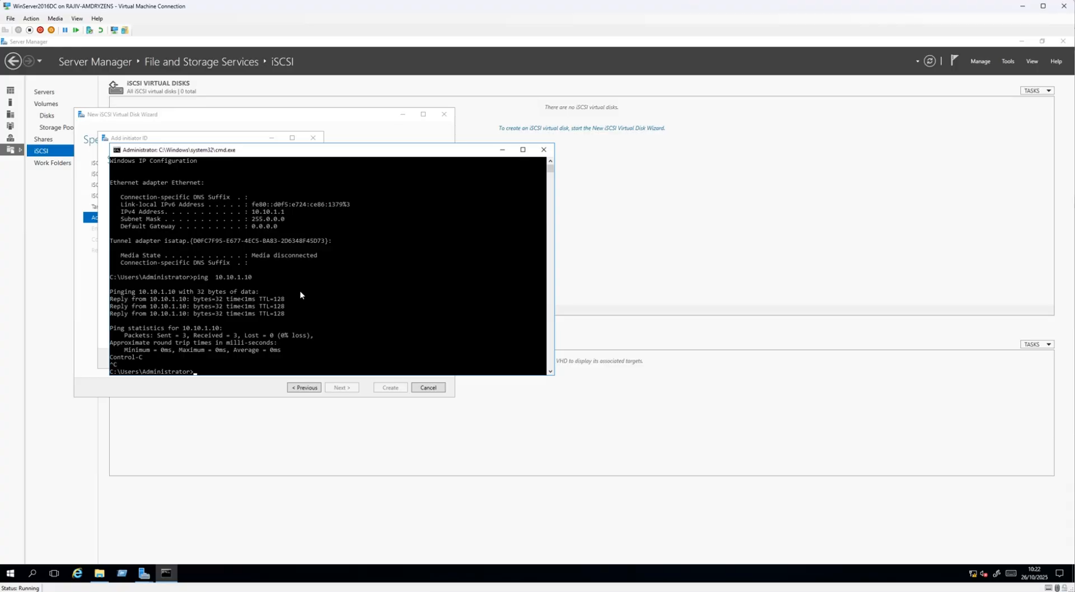
- Ping 10.10.1.11 from the Command Prompt to test the connection
key(Up)
key(BackSpace)
text(10.10.1.11)
key(Return)
click(401, 276)
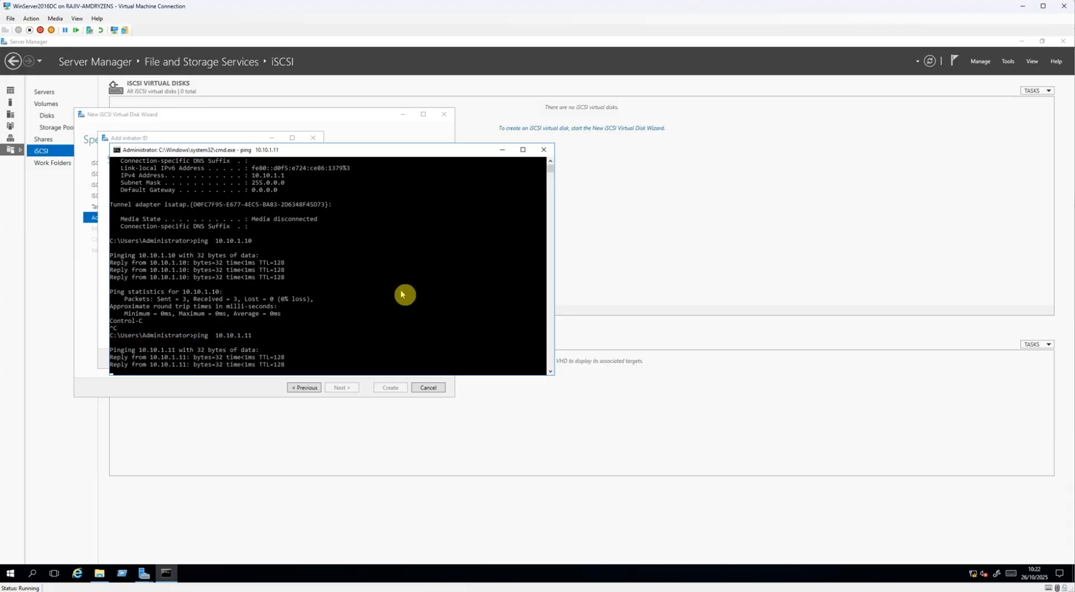
- Ping 10.10.1.11 with host name resolution (-a), and move the Command Prompt clear of the initiator dialog
key(Up)
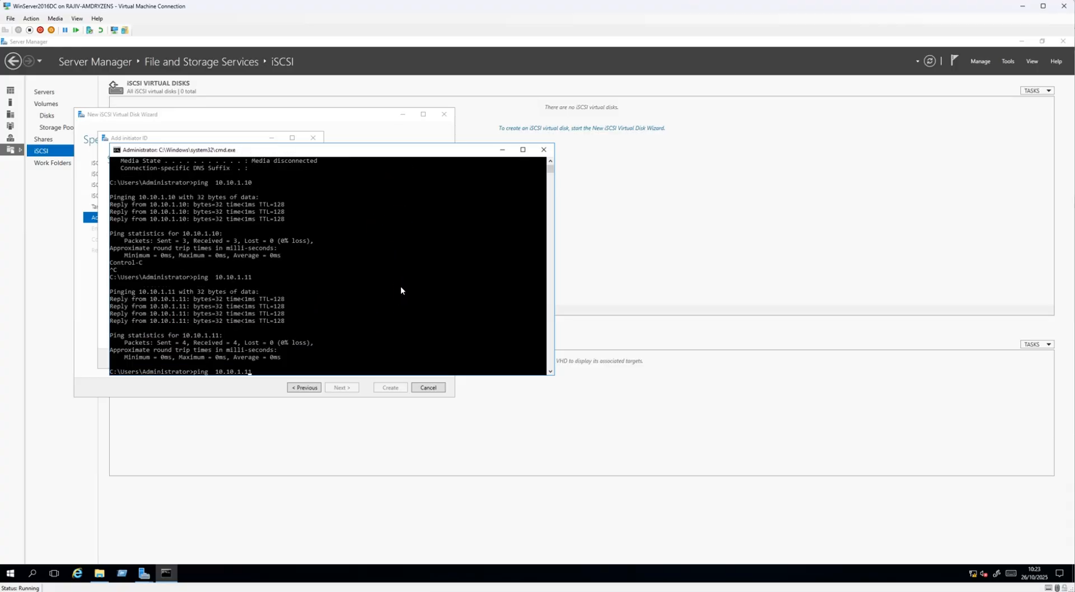
text(-a)
key(Return)
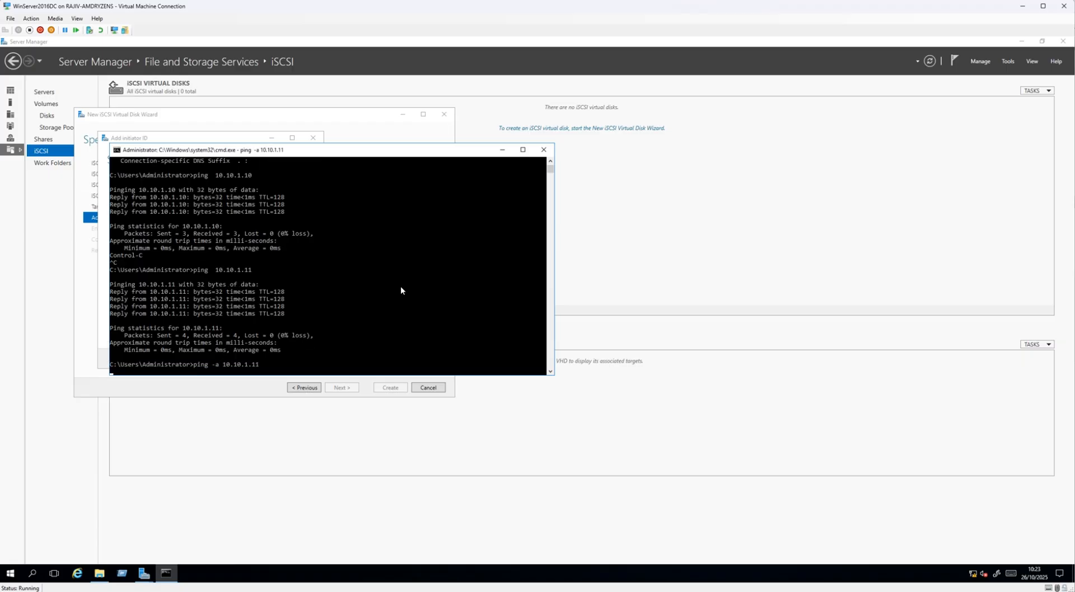
drag(299, 155, 622, 140)
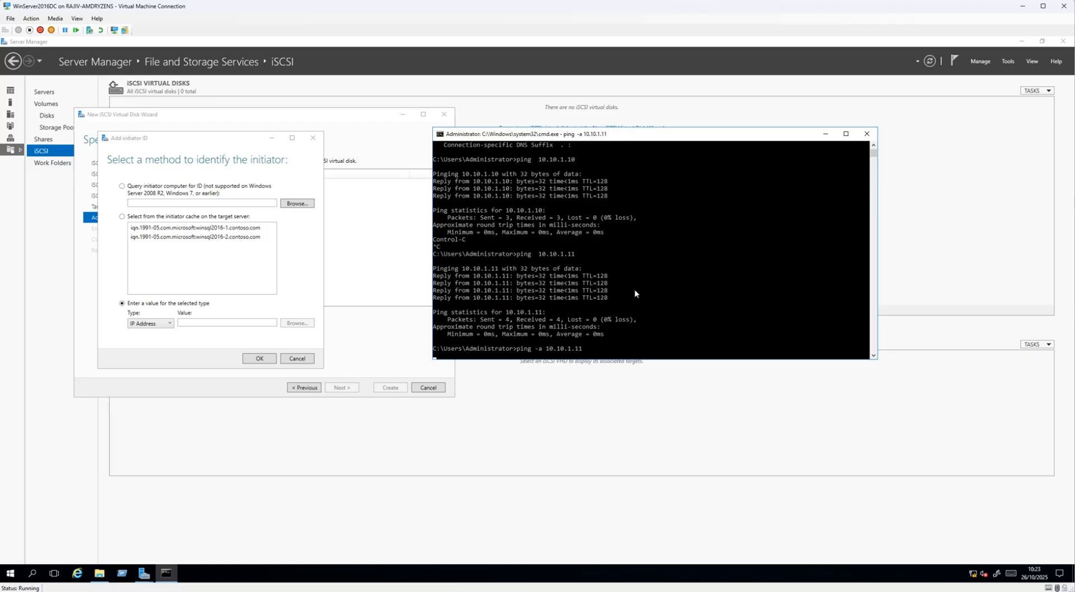
- Add the first SQL node's IP address, 10.10.1.10, as an access server for the target
click(190, 322)
text(10)
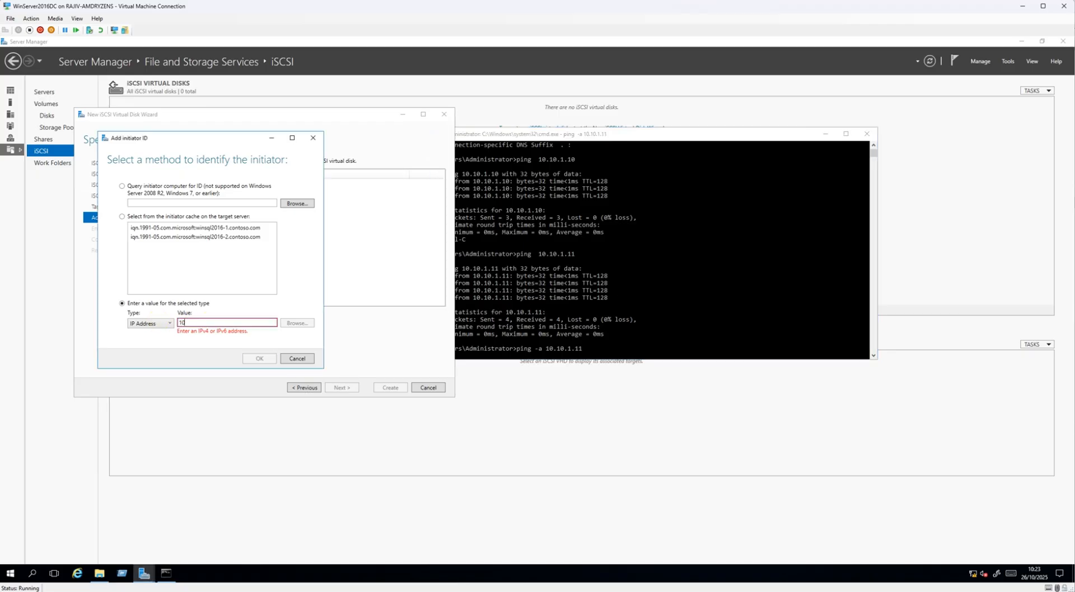
text(.10.1.10)
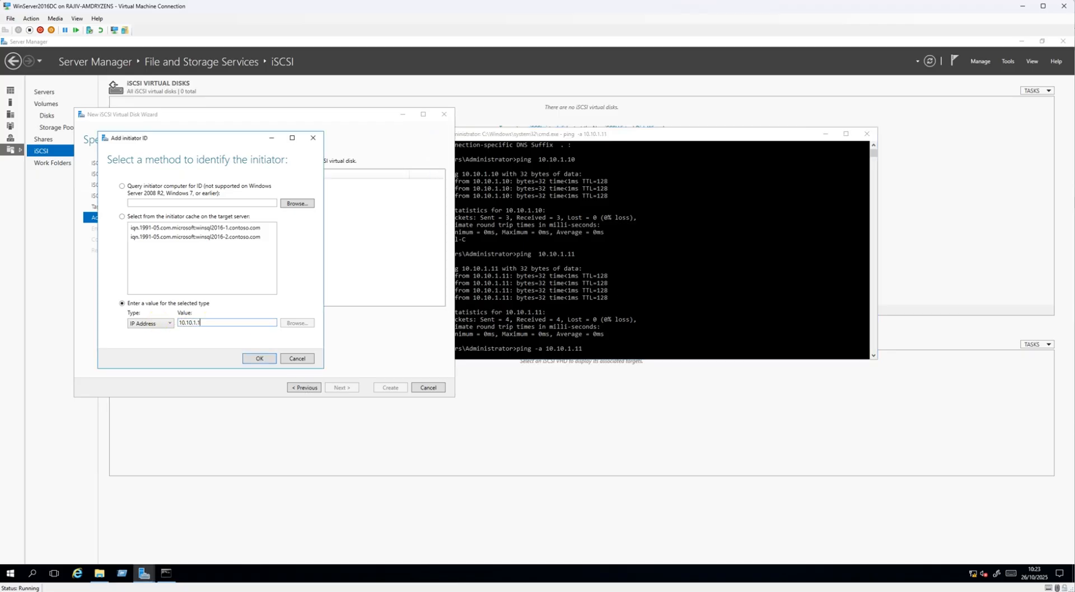
click(568, 329)
drag(507, 334, 466, 334)
click(260, 358)
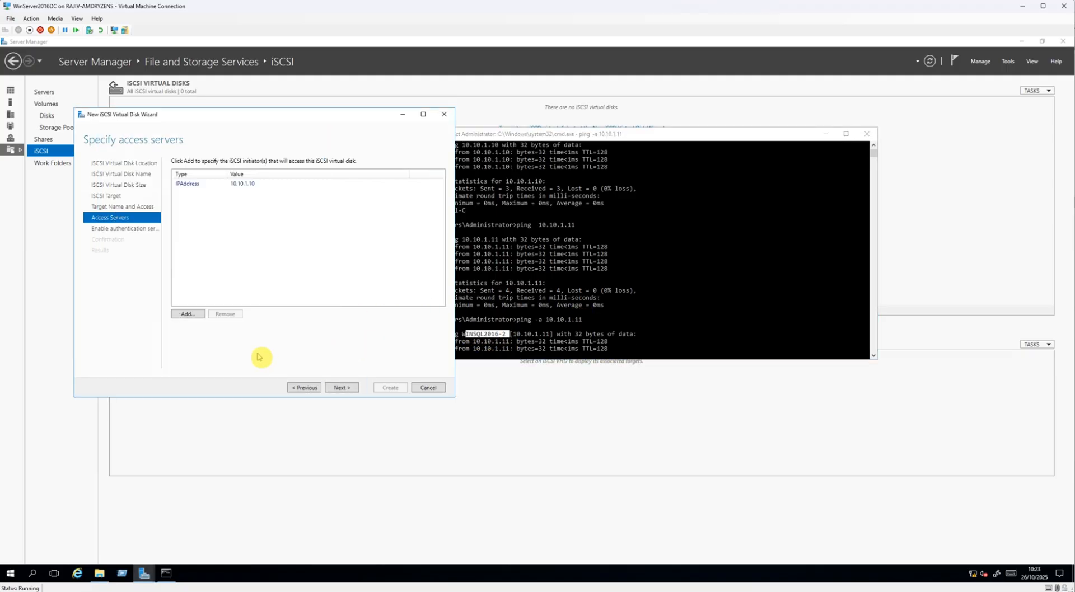
- Add a second access server by IP address, 10.10.1.11
click(187, 314)
click(62, 240)
click(60, 269)
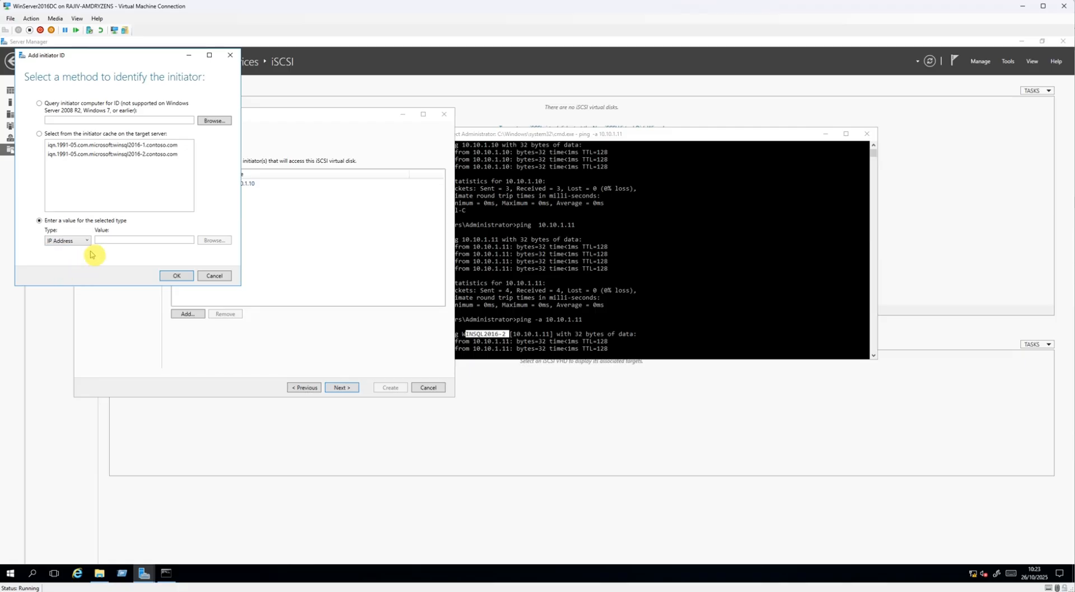
text(10.10.1)
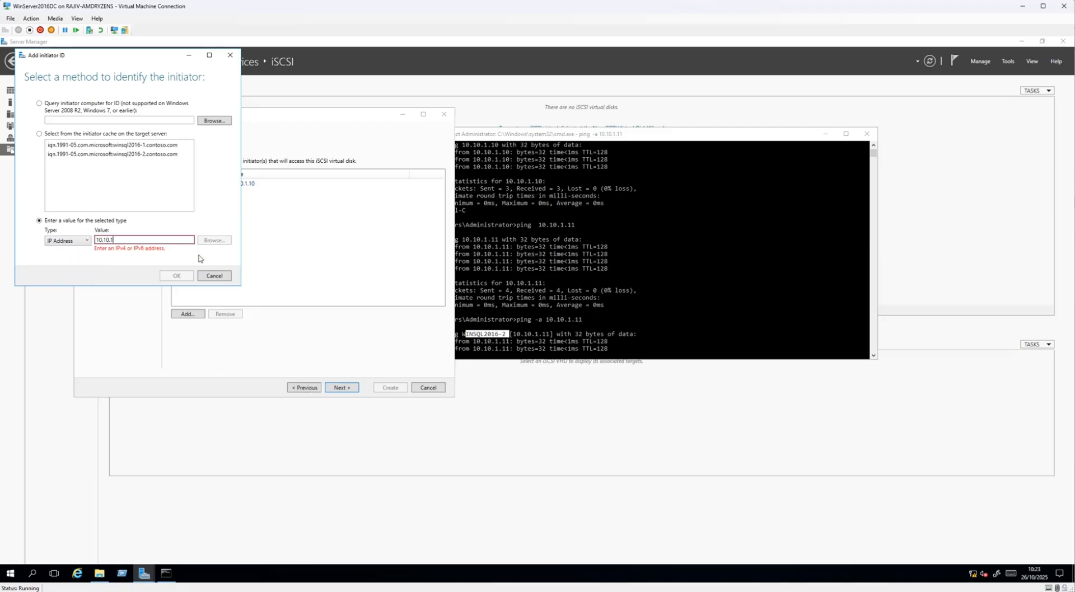
text(.11)
click(176, 276)
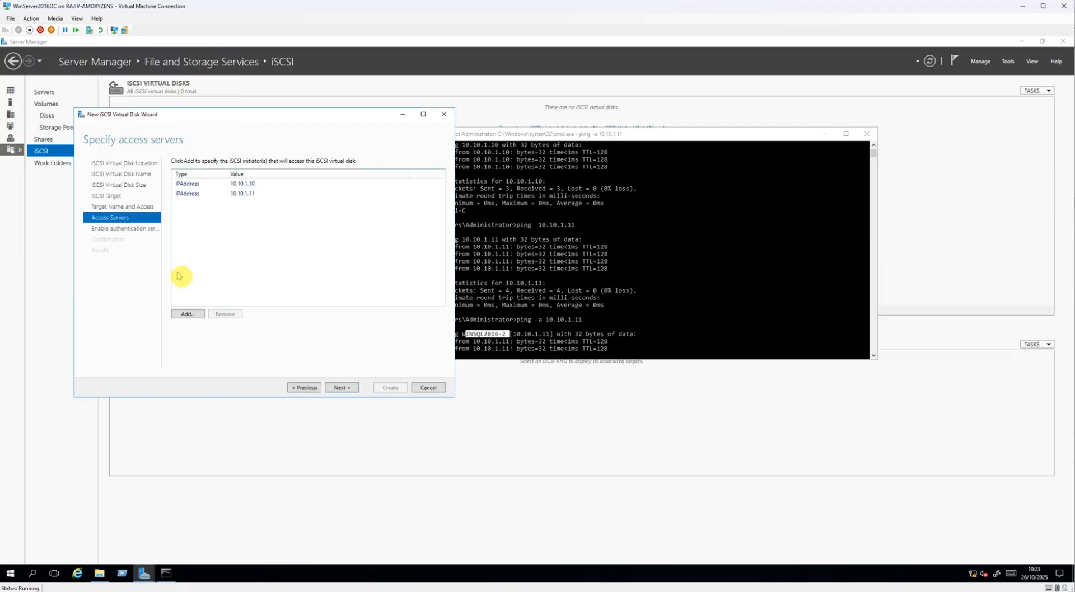
- Leave authentication disabled, create the 5 GB SQLTlogs virtual disk with its sqltlogs target, and close the wizard
click(344, 388)
click(350, 386)
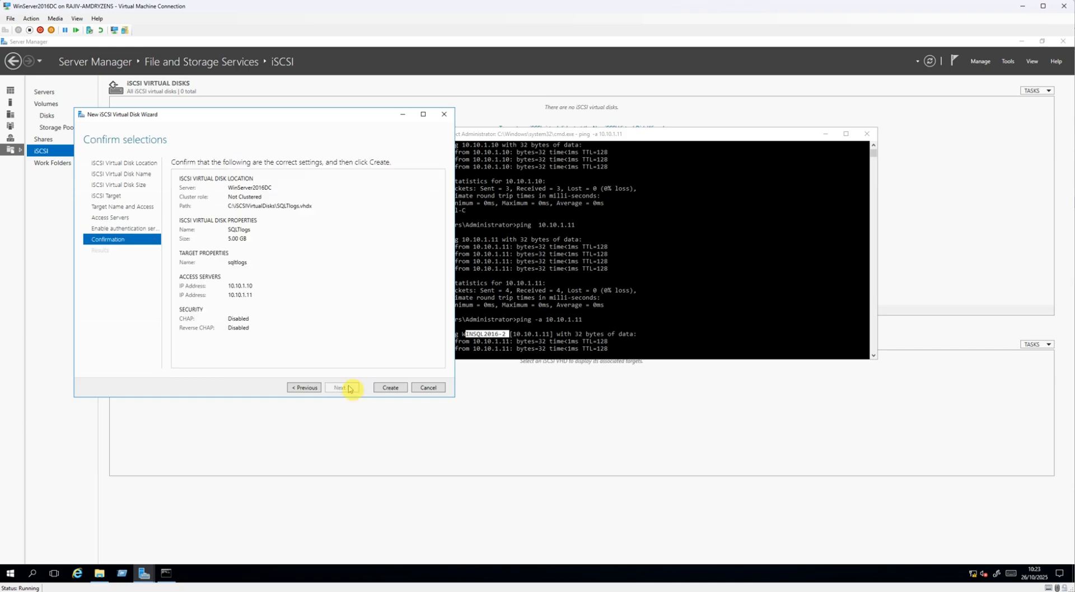
click(389, 388)
click(392, 387)
click(455, 439)
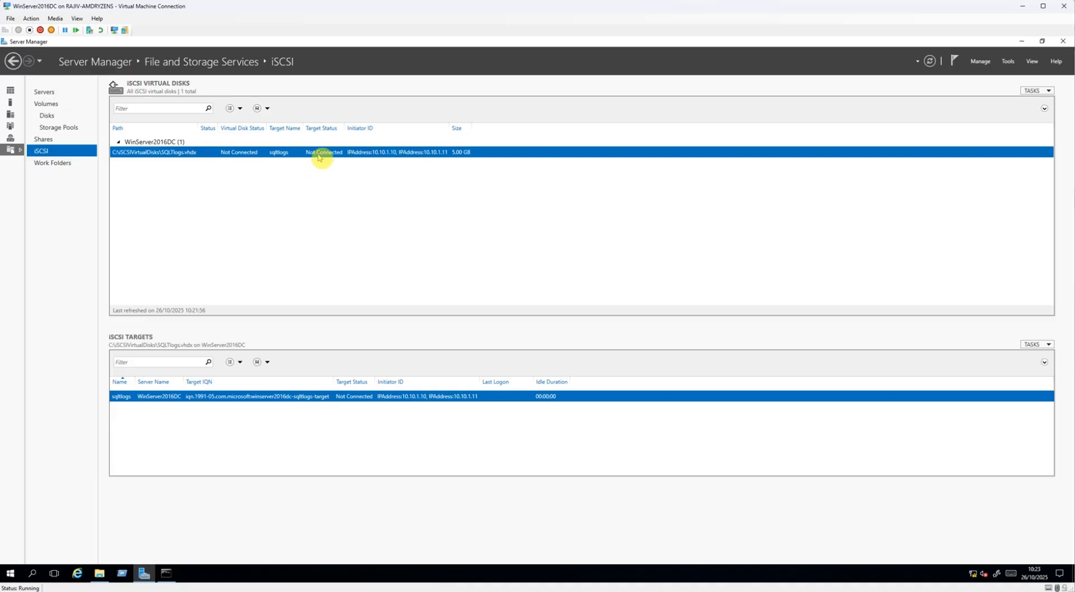
- Switch to the WinServer2016SQL2016Ent-1 virtual machine and close its open Server Manager, Failover Cluster Manager and Computer Management windows
click(1023, 8)
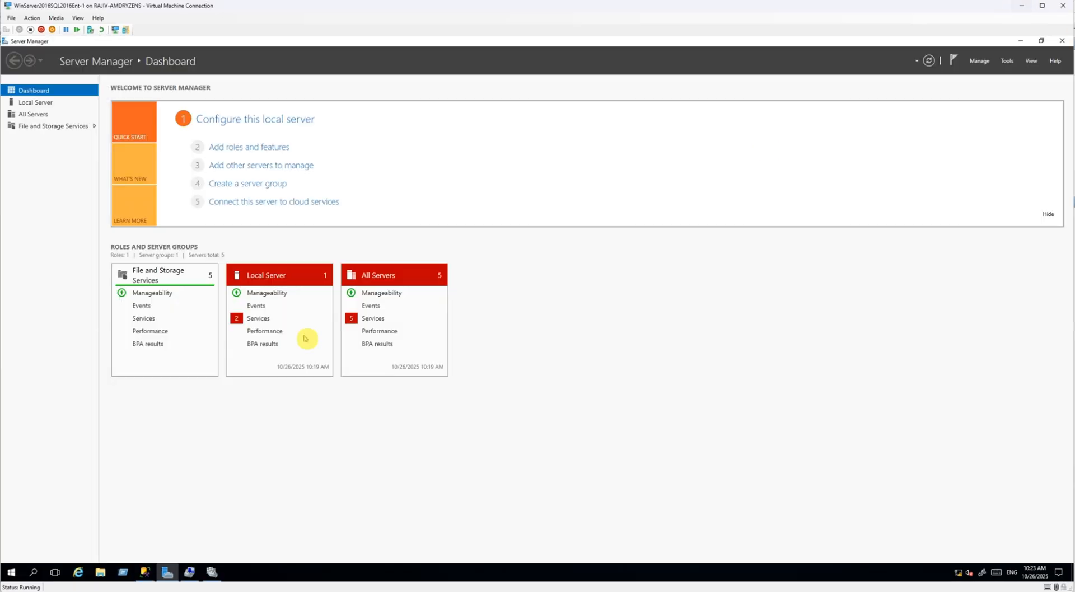
click(1061, 41)
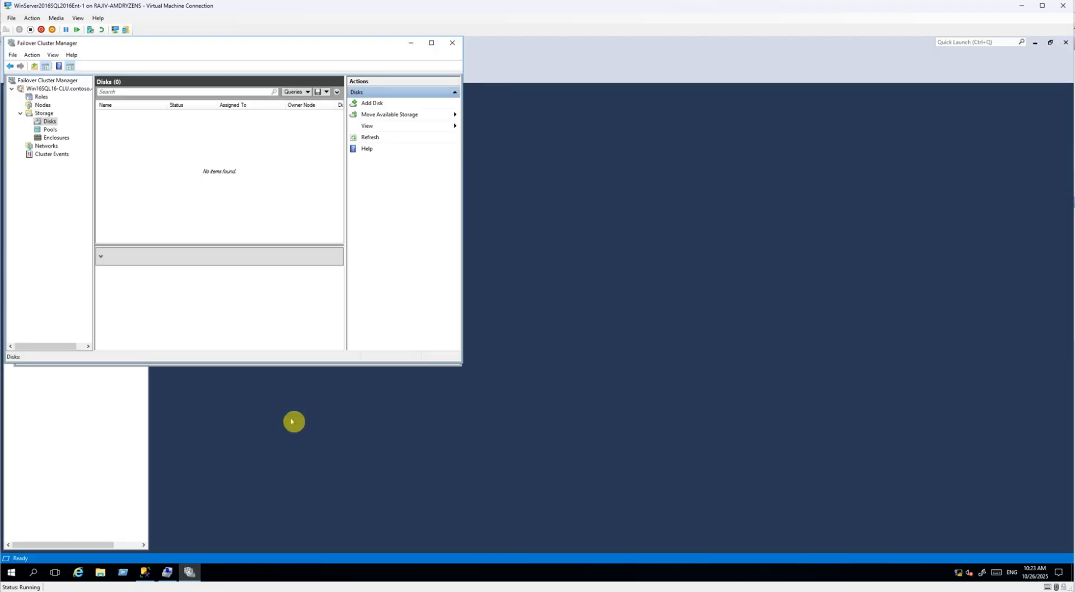
click(452, 42)
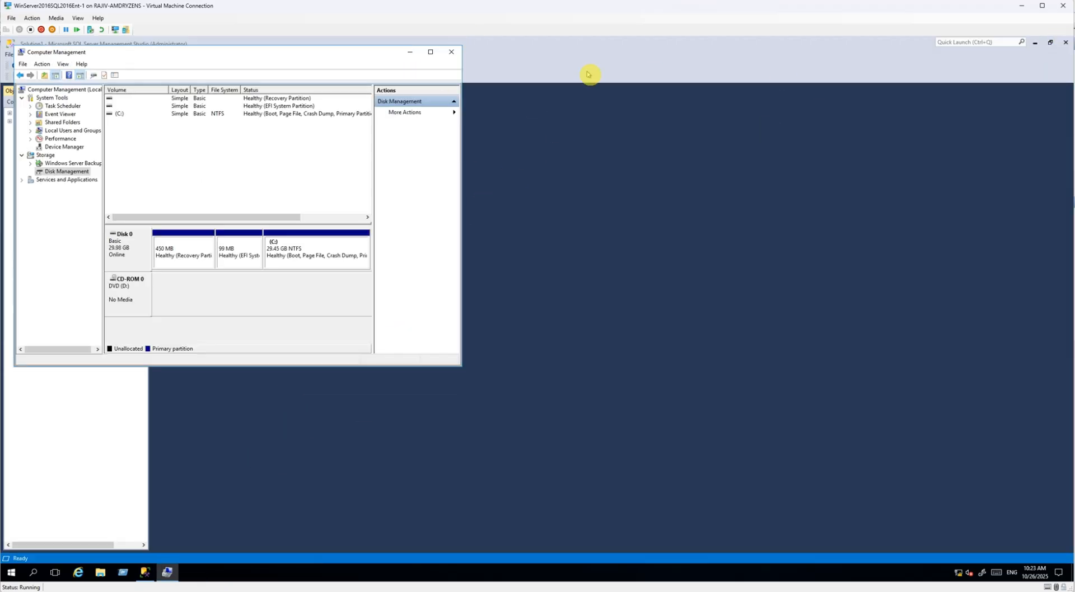
click(451, 51)
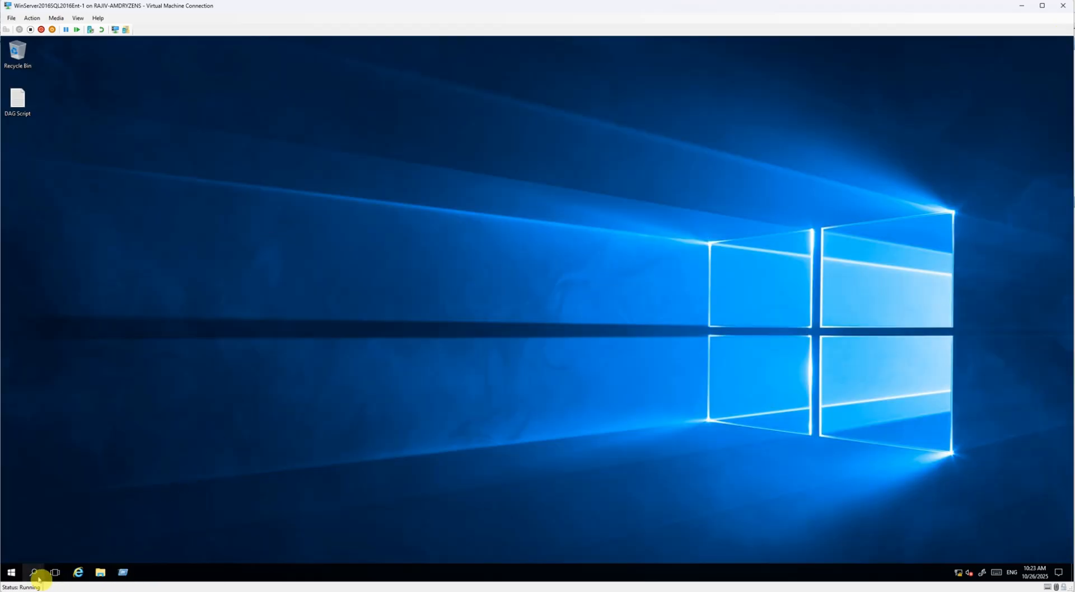
- Launch Server Manager on the first SQL node and open the iSCSI Initiator properties
click(11, 572)
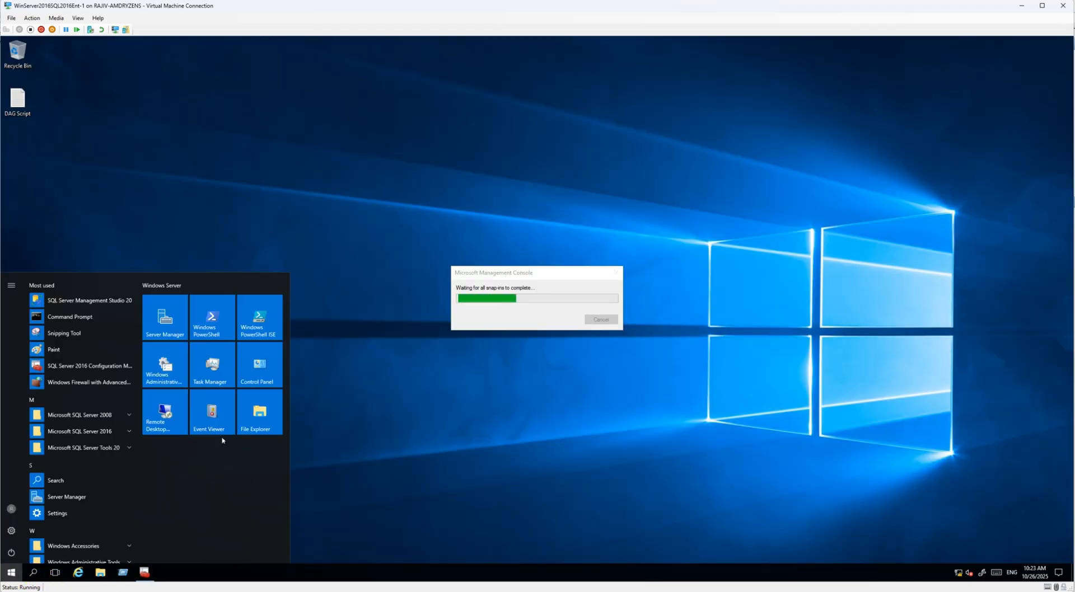
text(server)
click(115, 305)
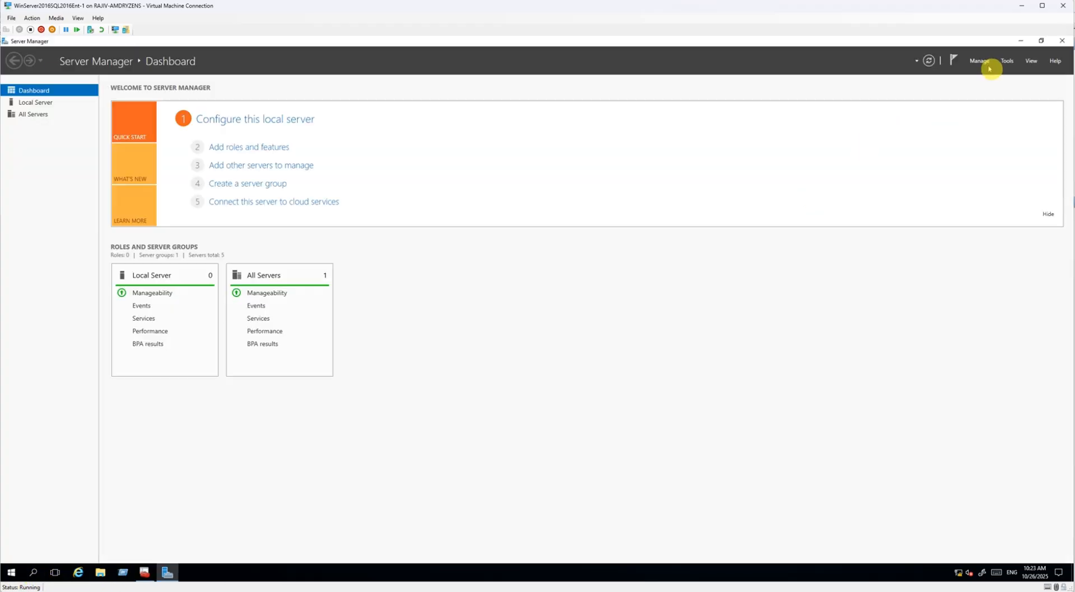
click(1006, 61)
click(918, 141)
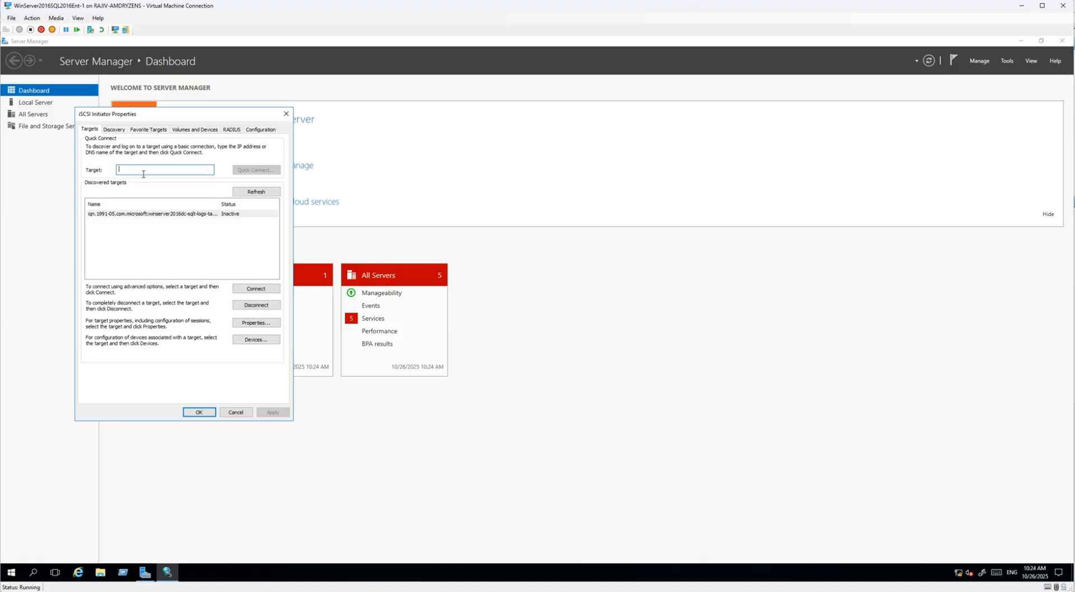
- Quick-connect to 10.10.1.1, log in to the winserver2016dc-sqltlogs-target, and accept the iSCSI Initiator properties
text(10.10.1.1)
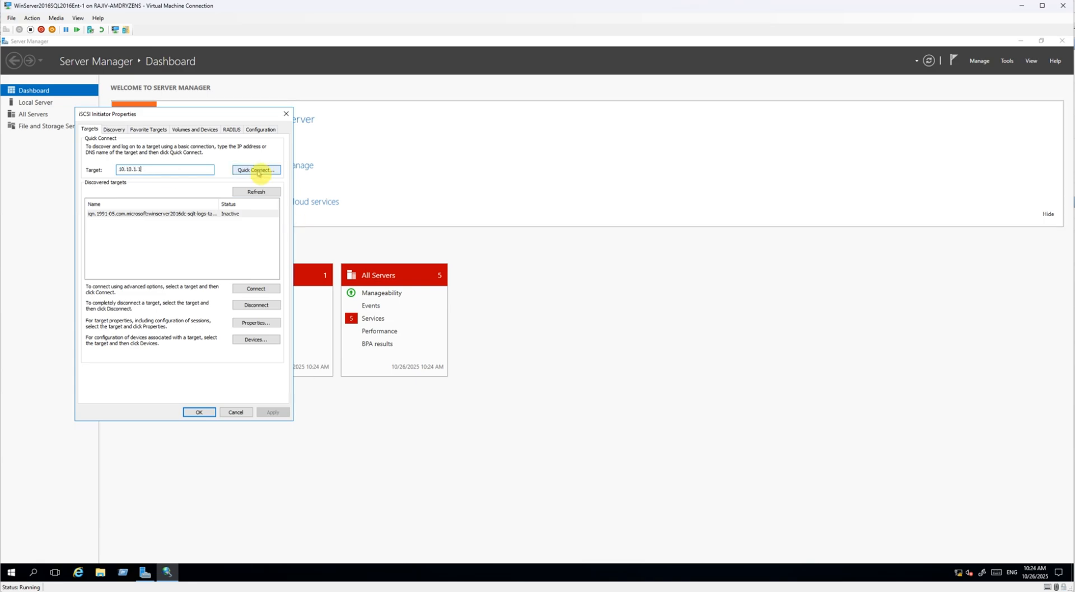
click(256, 169)
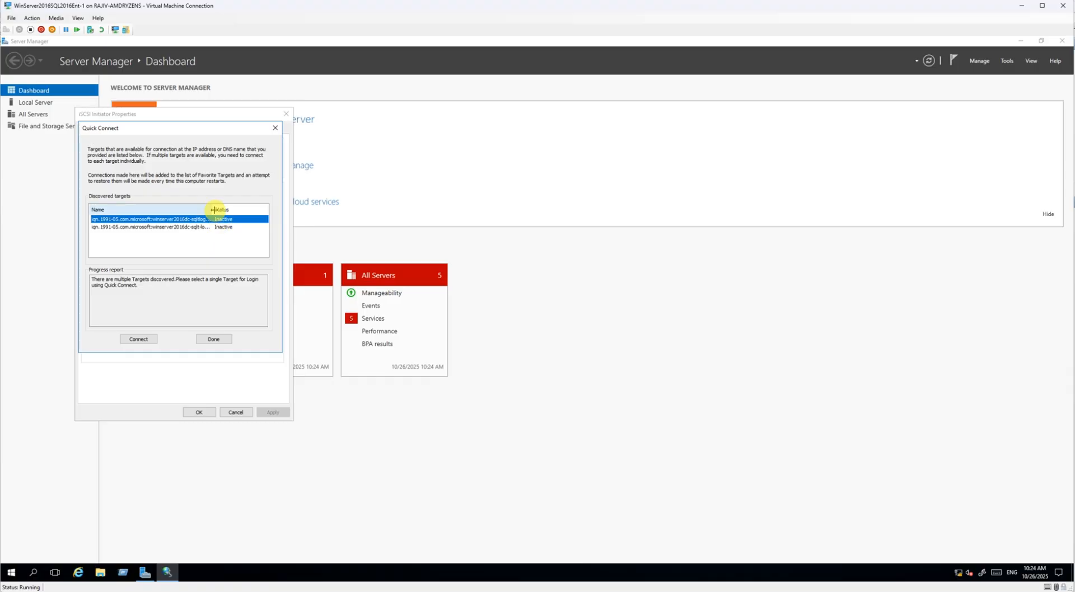
drag(214, 209, 262, 209)
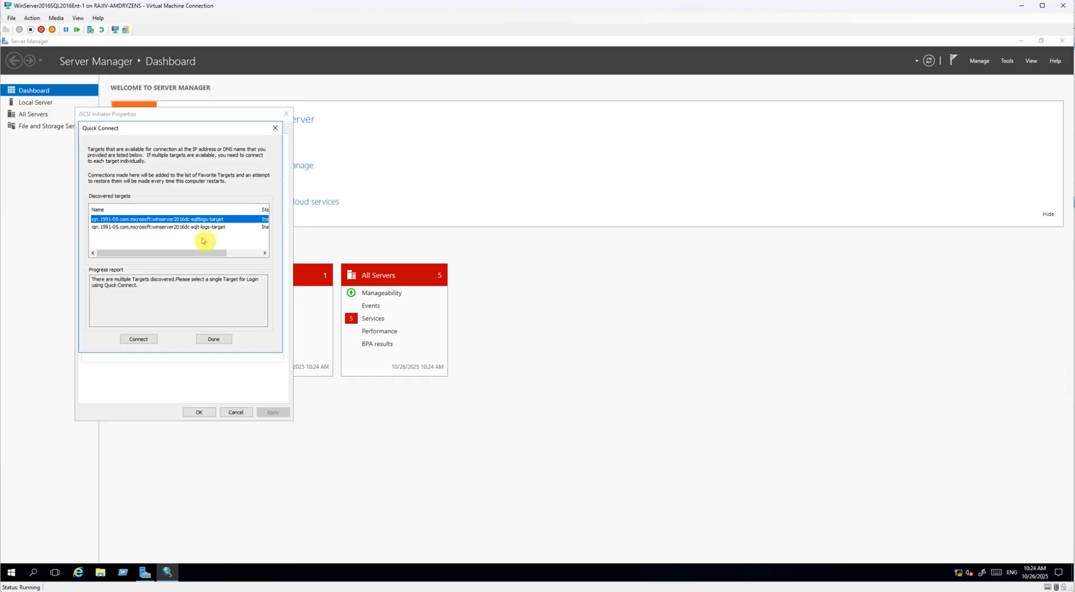
click(139, 339)
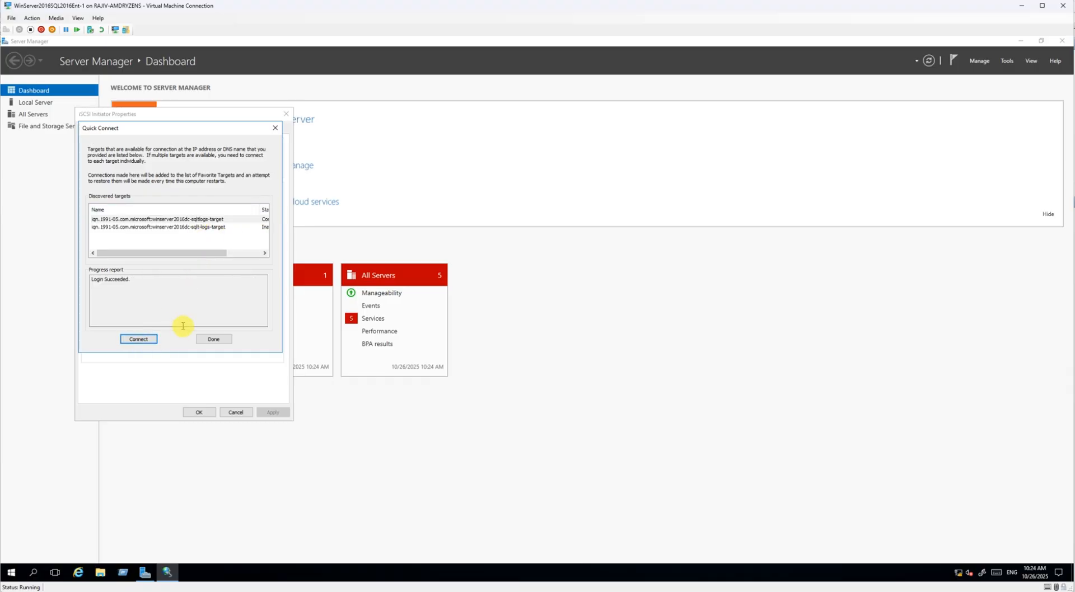
click(213, 339)
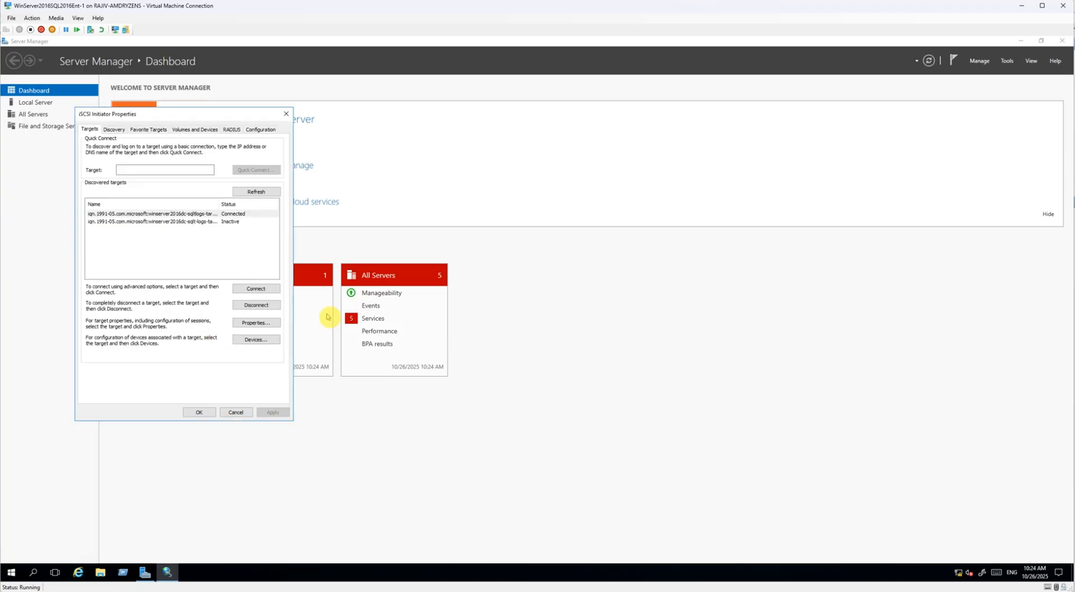
click(156, 222)
mouse_move(219, 205)
mouse_down()
mouse_move(241, 209)
mouse_move(212, 208)
mouse_up()
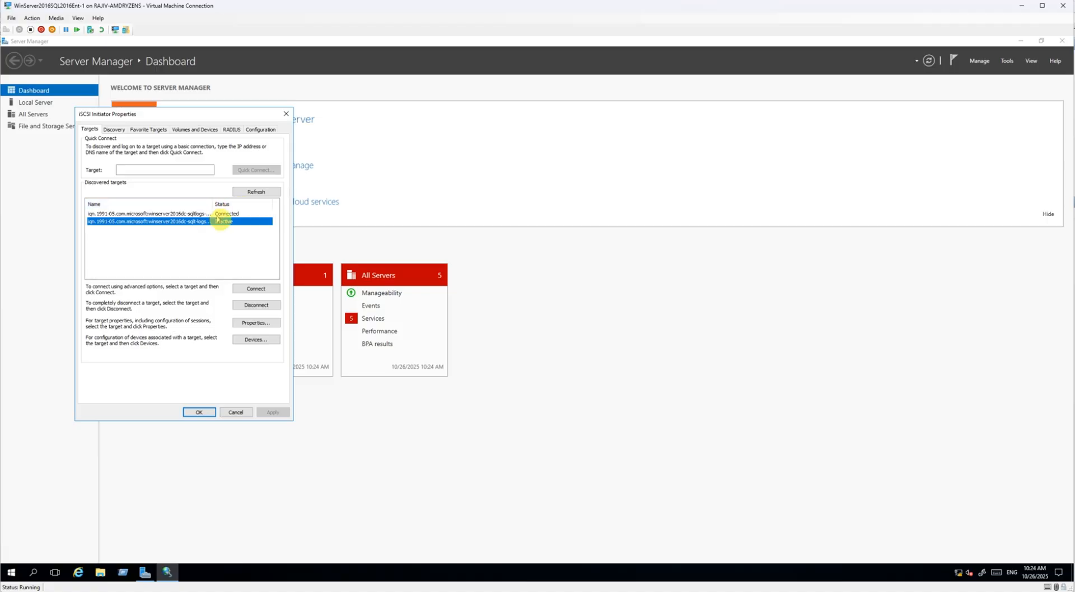
click(184, 214)
click(199, 412)
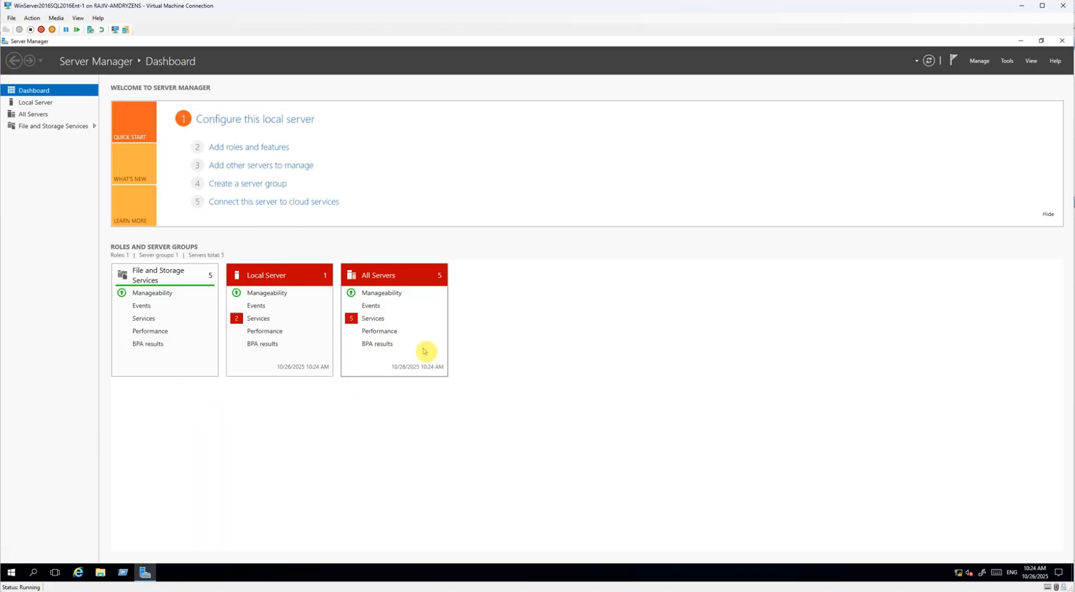
- Reopen the iSCSI Initiator properties from Server Manager on the first SQL node
mouse_move(735, 582)
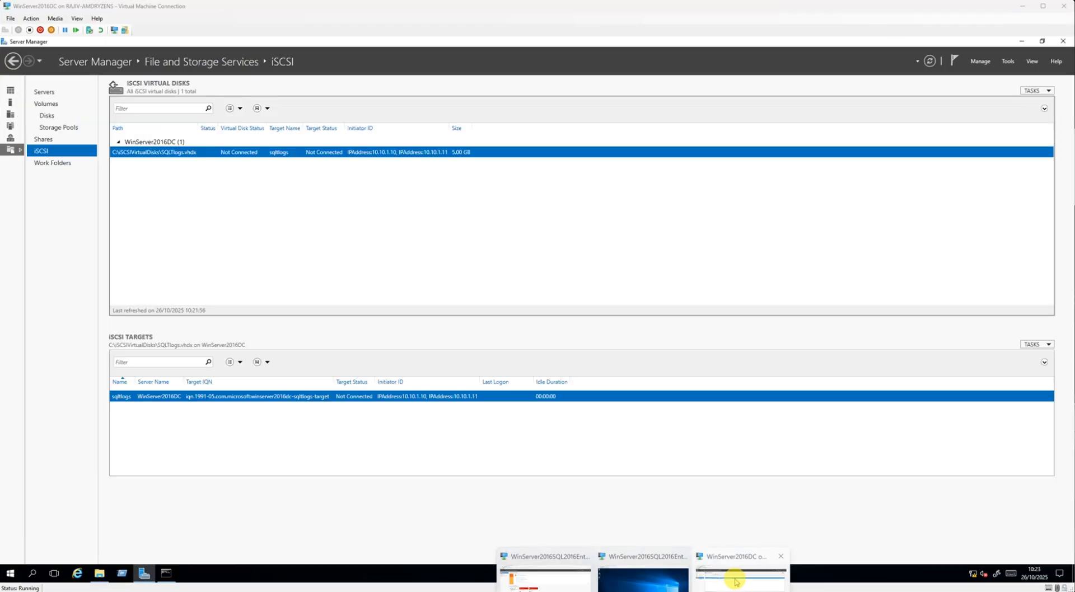
click(1007, 62)
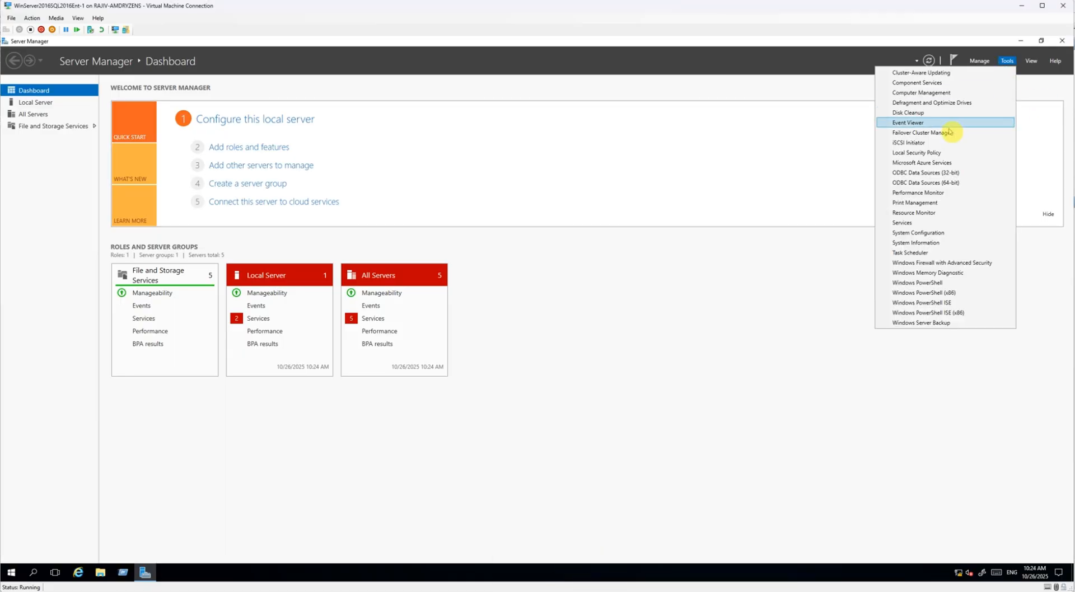
click(924, 152)
click(1007, 62)
click(907, 142)
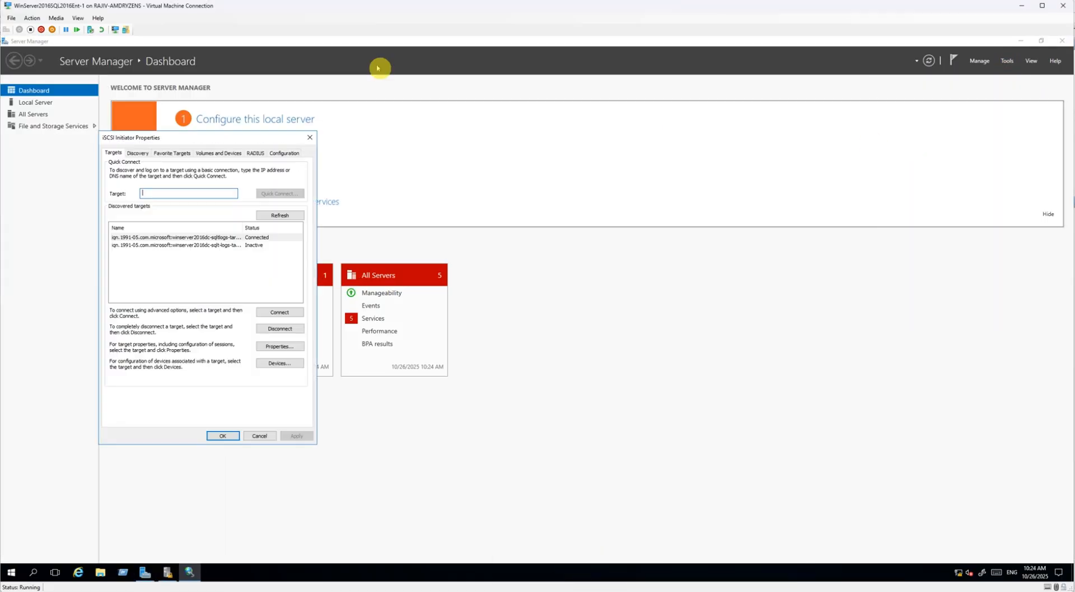
- Try Quick Connect to 10.10.1.1 again for the sqltlogs target, and cancel out of the initiator properties
text(10)
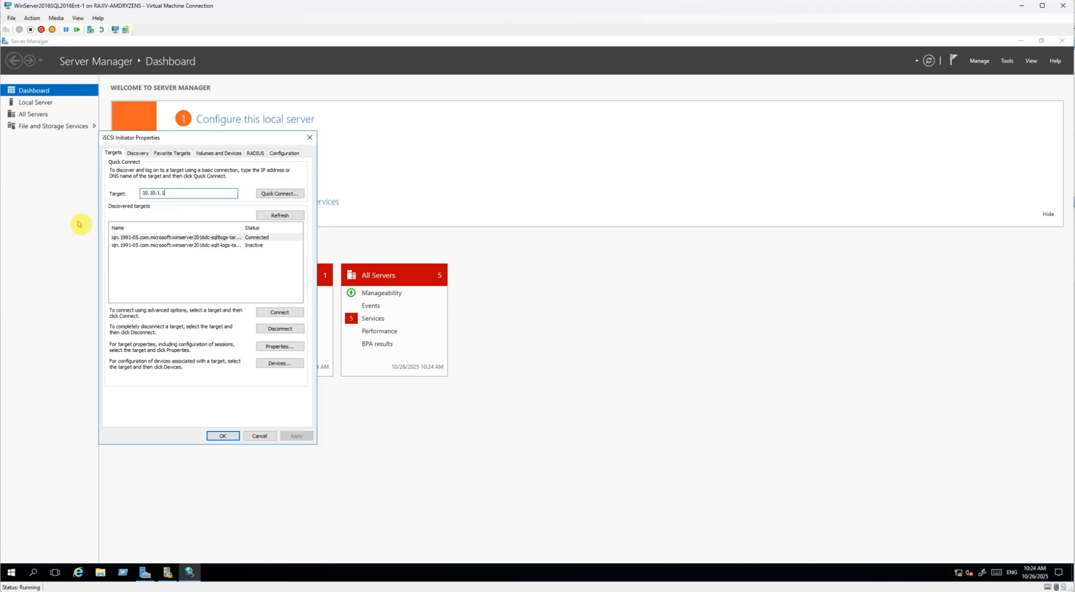
text(.10.1.1)
click(279, 193)
click(212, 243)
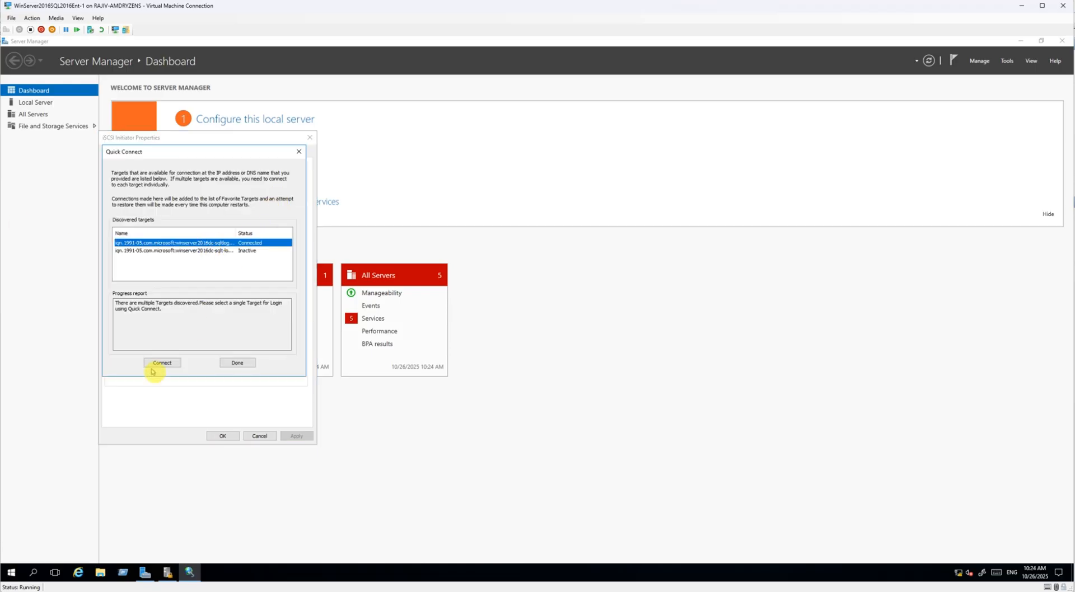
click(152, 365)
click(237, 363)
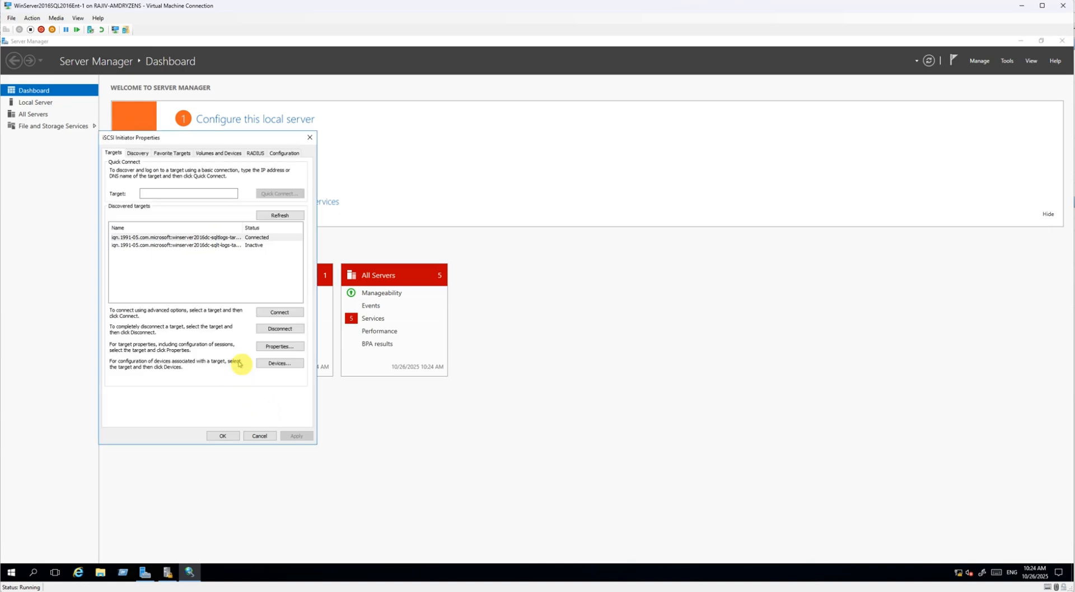
click(246, 435)
- Close the SQL node's open windows, switch to the WinServer2016DC virtual machine and refresh its iSCSI disk and target status
click(1062, 40)
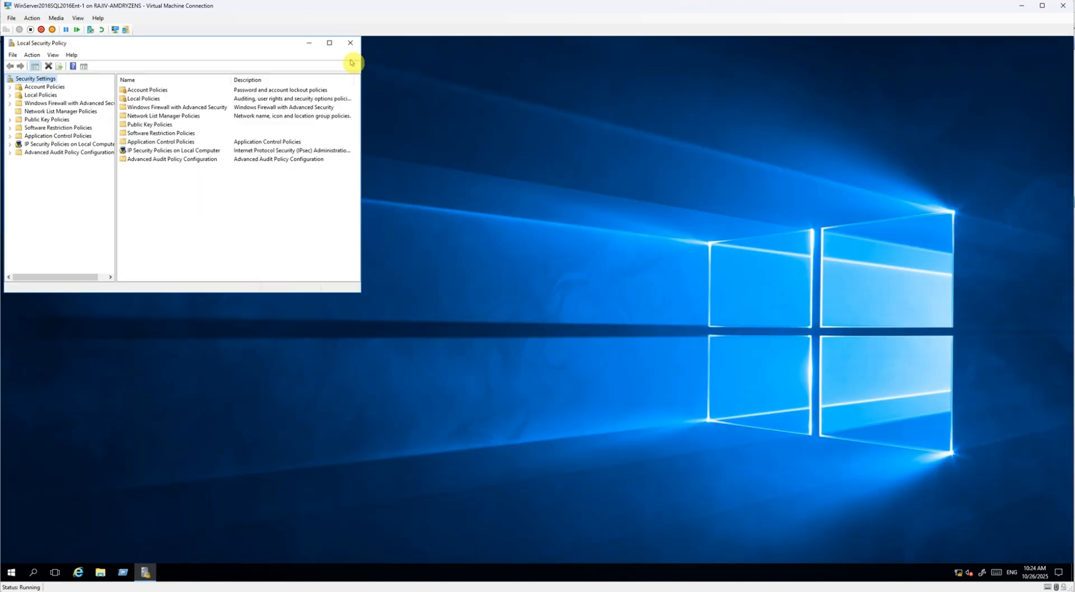
click(351, 42)
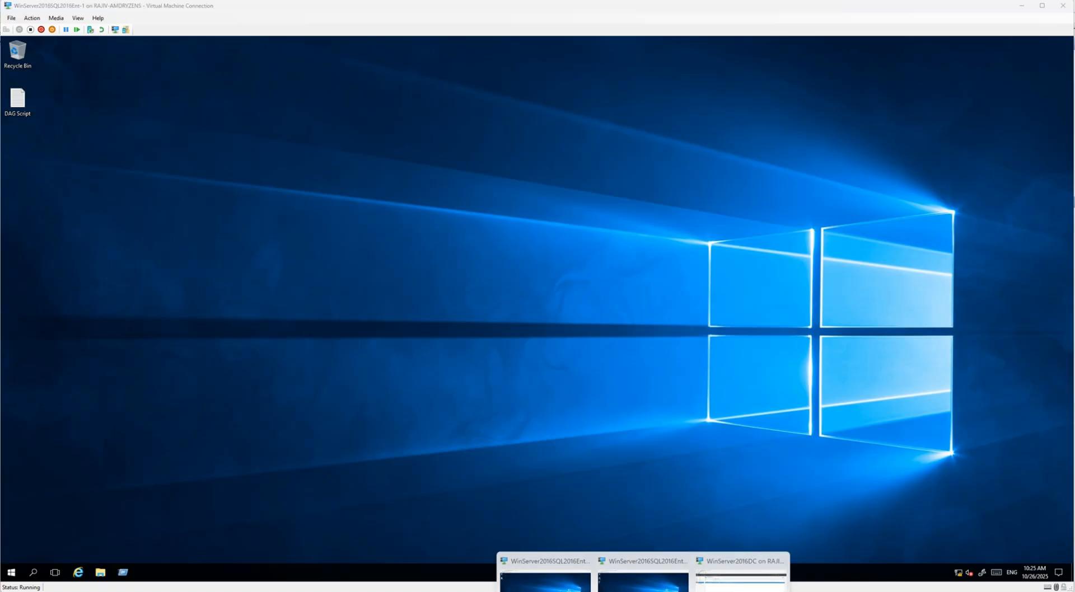
click(722, 568)
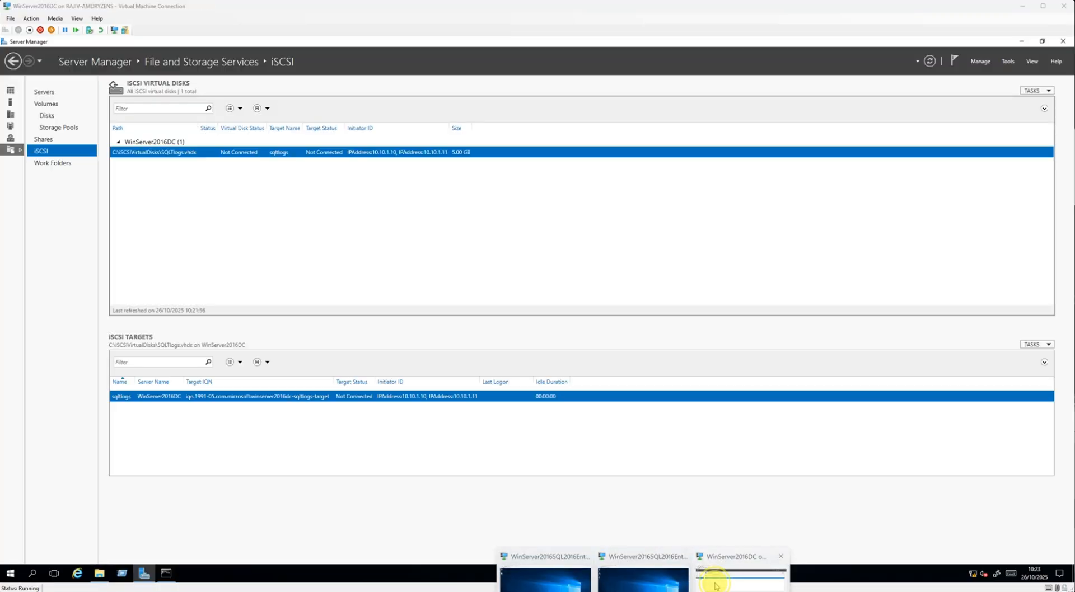
click(929, 62)
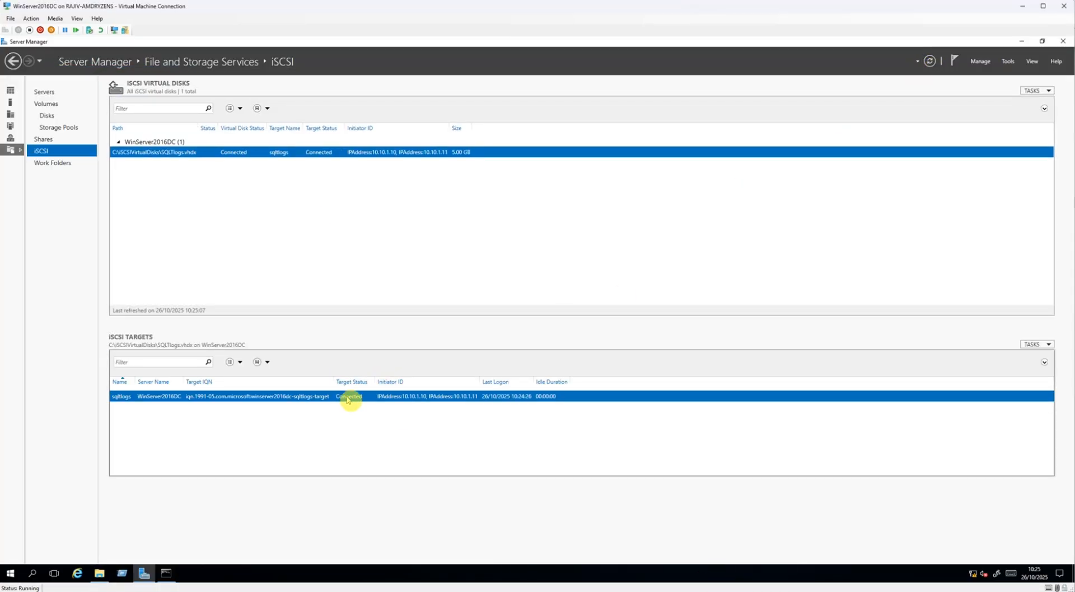
- Close Server Manager and File Explorer on the domain controller, and switch to the WinServer2016SQL2016Ent-1 virtual machine
click(1063, 41)
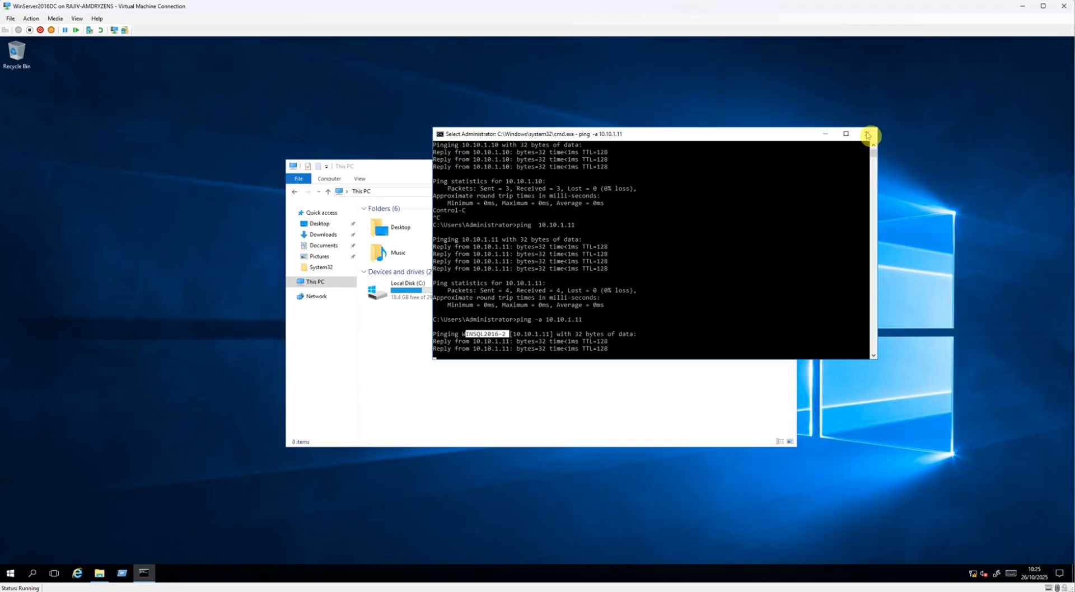
click(492, 413)
click(789, 166)
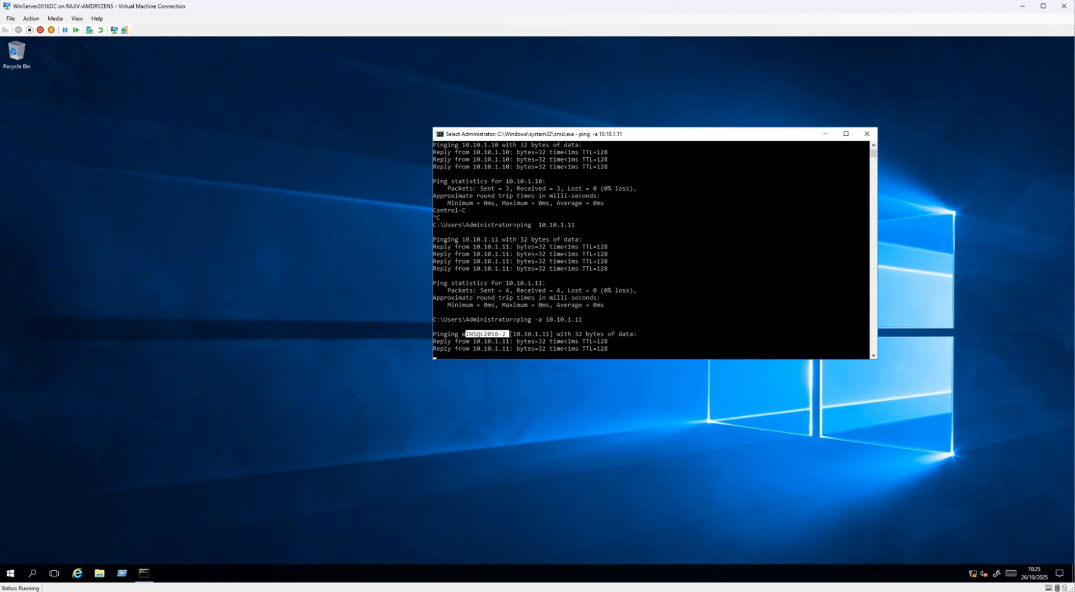
click(643, 591)
click(546, 585)
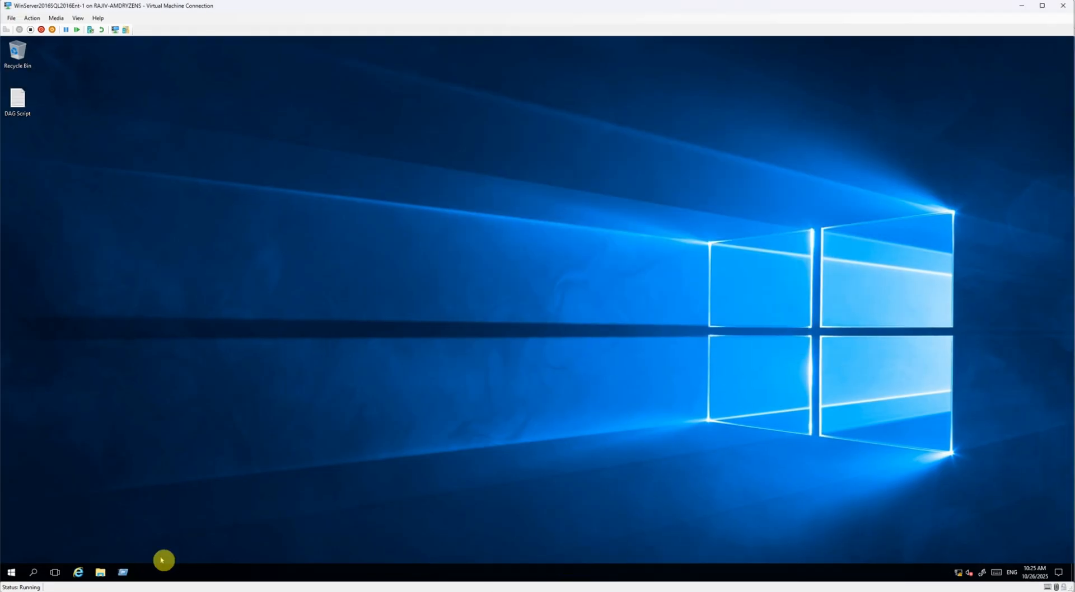
- Open File Explorer and the Disk Management section of Computer Management on the first SQL node
click(100, 572)
click(12, 572)
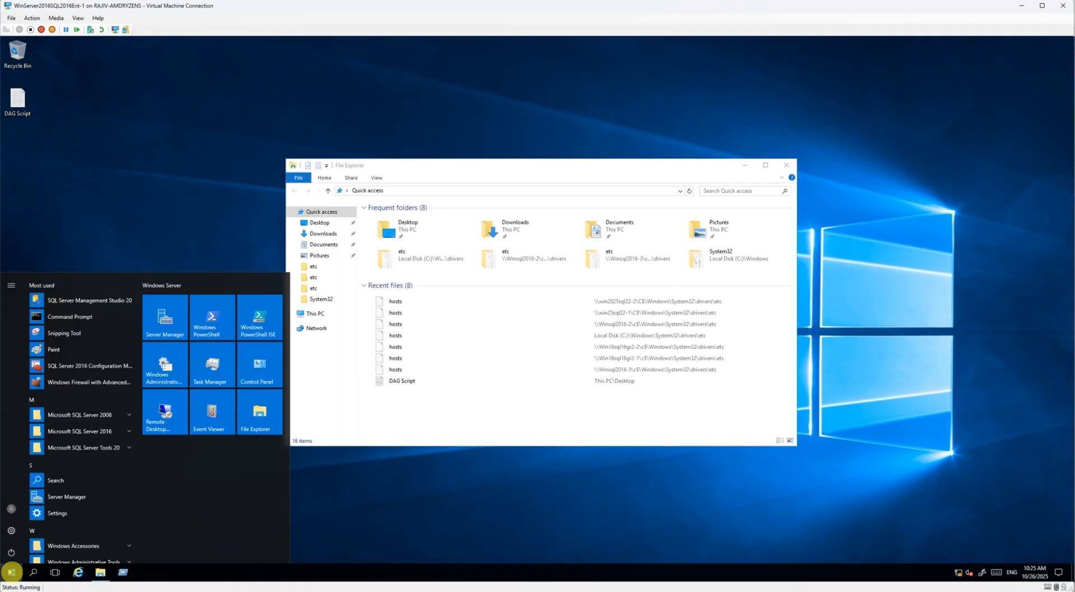
text(conmp)
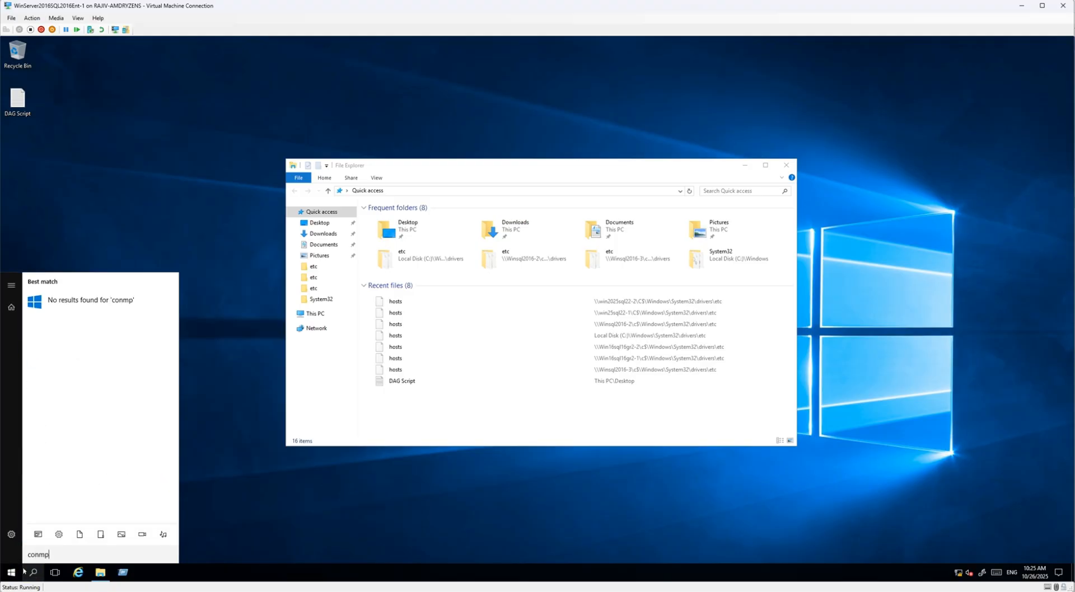
key(BackSpace)
key(BackSpace)
text(puter)
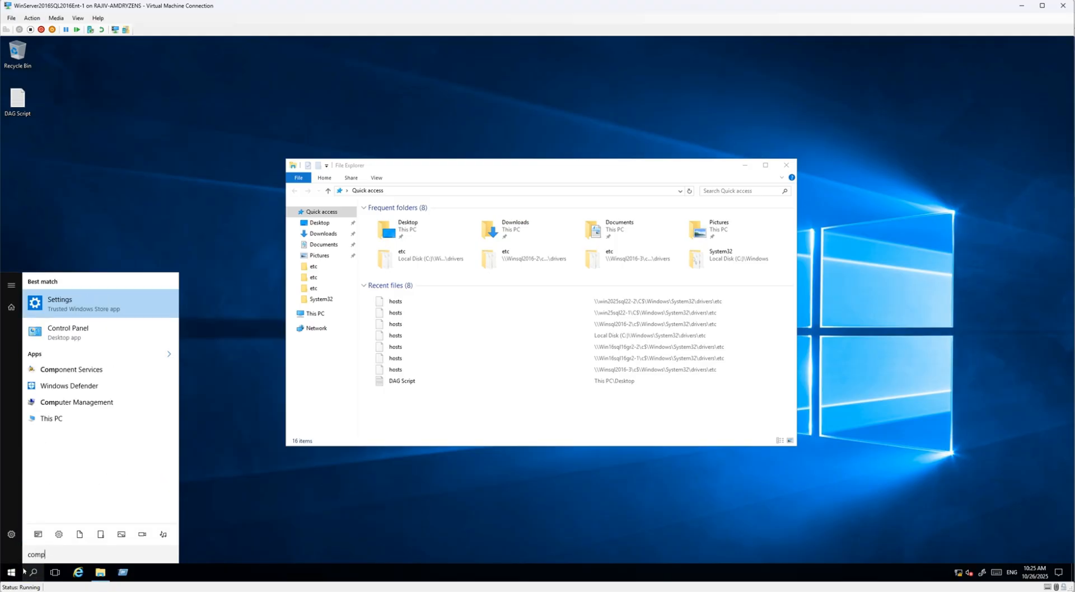
click(90, 371)
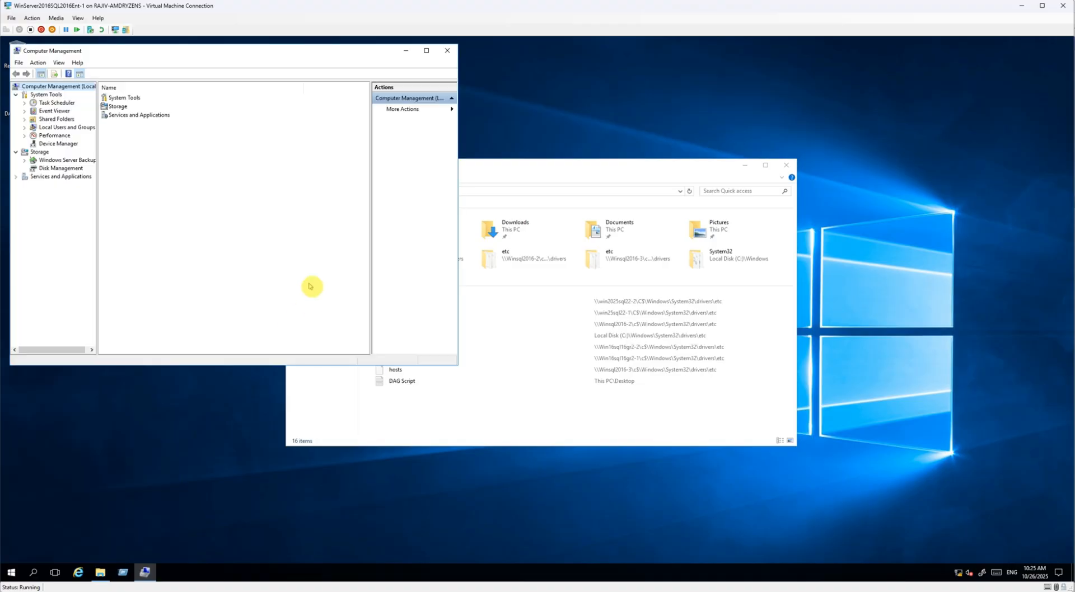
click(55, 169)
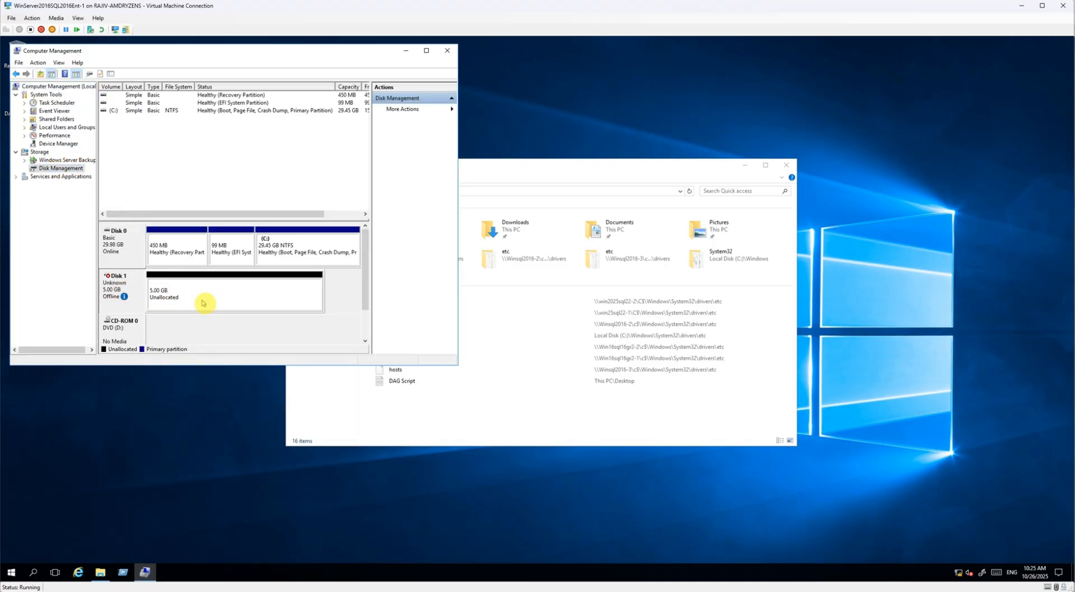
- Switch to the WinServer2016SQL2016Ent-2 virtual machine and show Disk Management in Computer Management
click(649, 577)
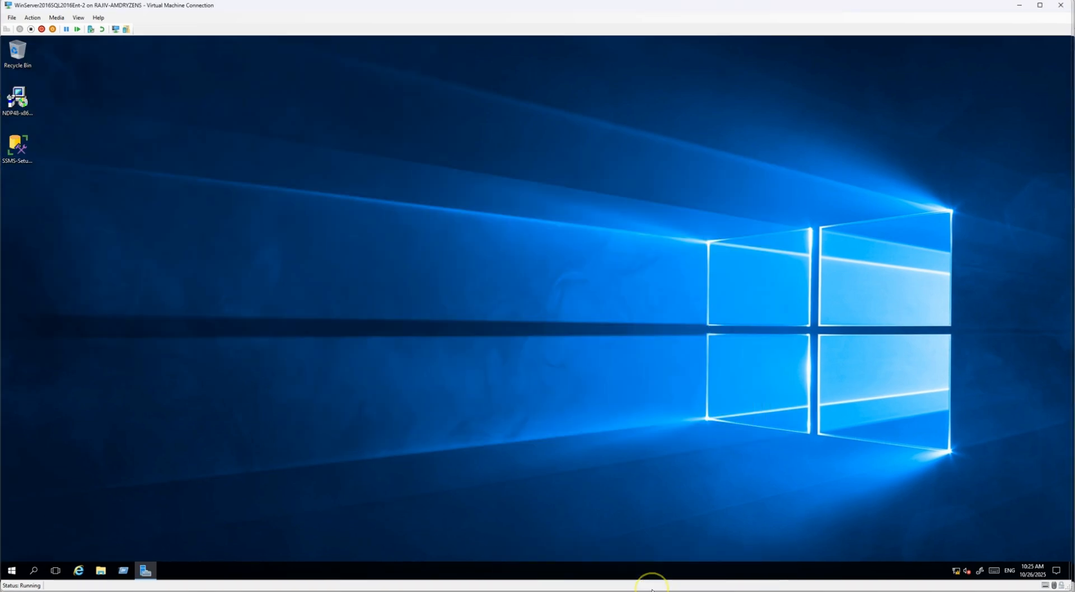
key(super)
text(con)
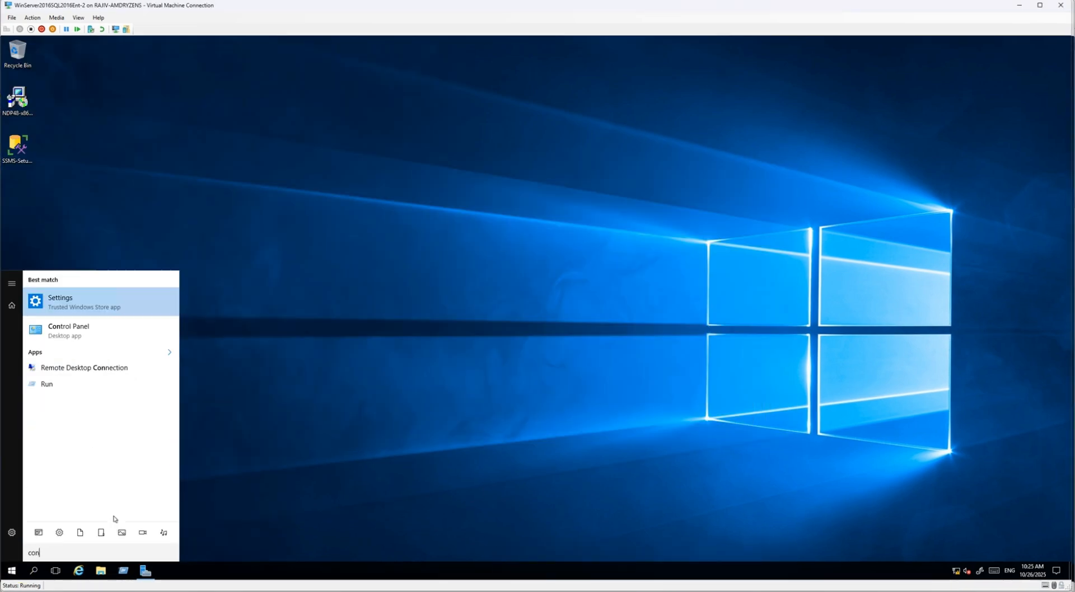
text(mputer)
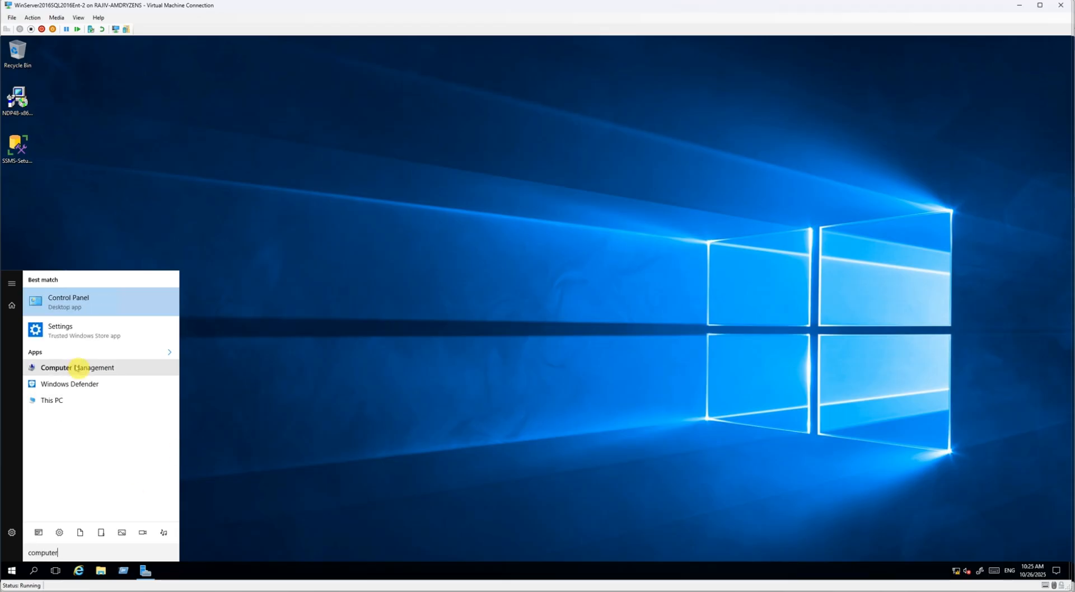
click(73, 367)
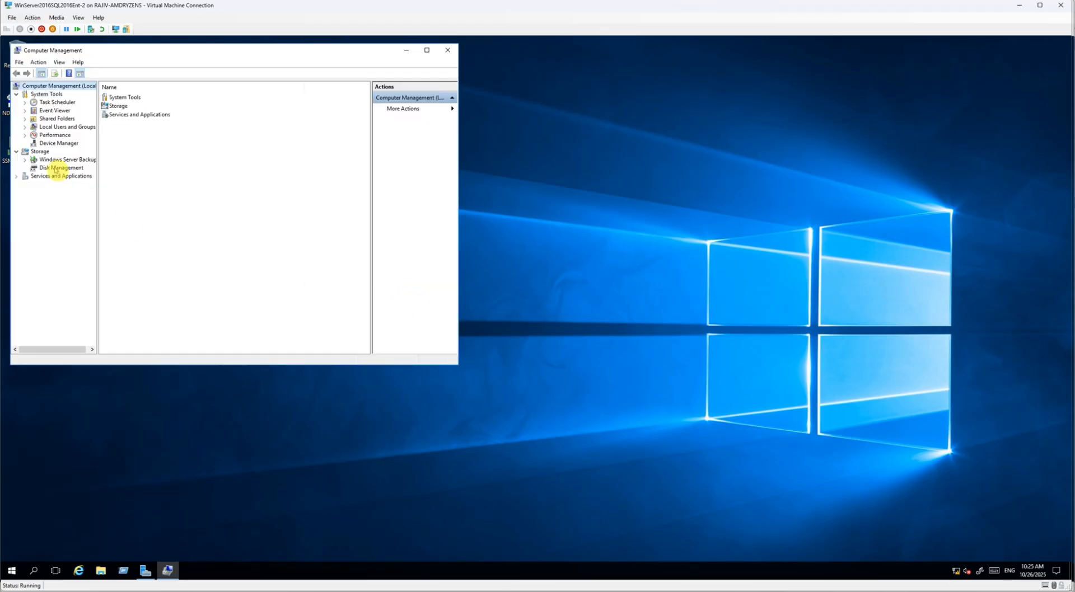
click(60, 168)
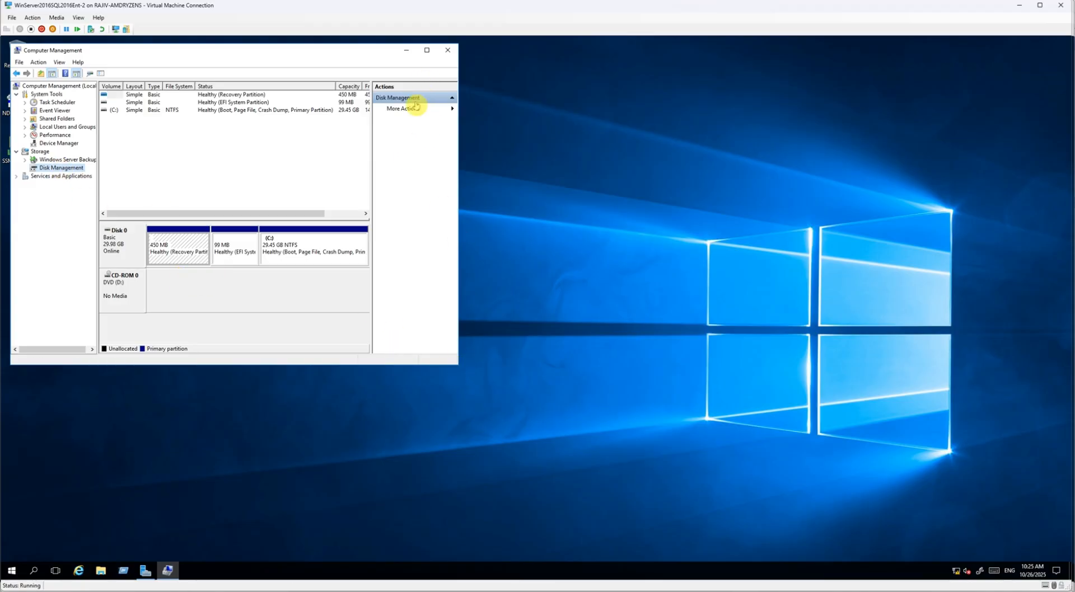
- Rescan the disks in Disk Management on the second SQL node
right_click(57, 168)
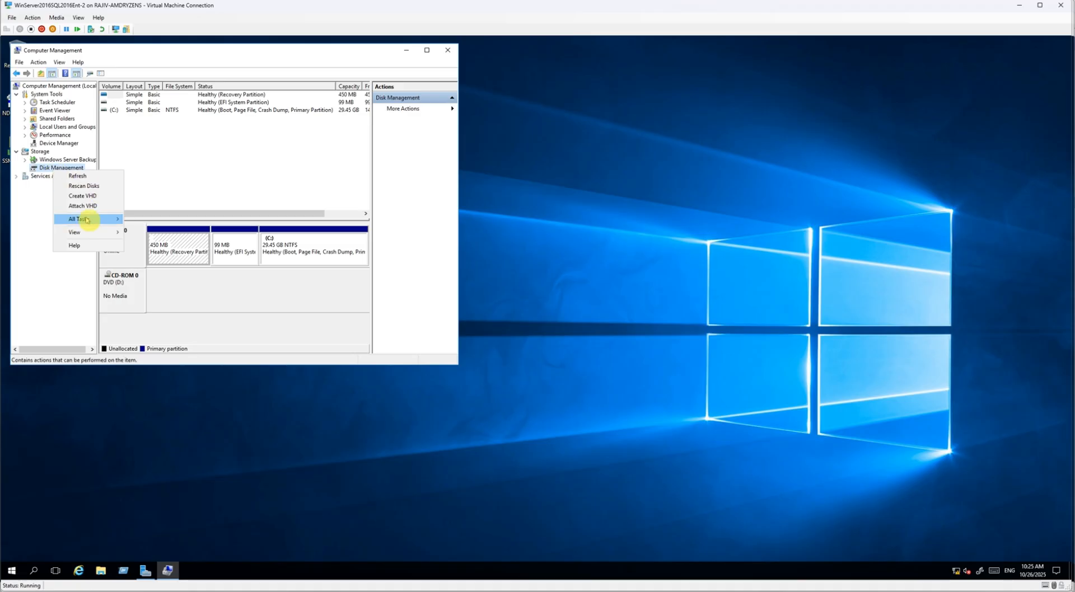
click(85, 186)
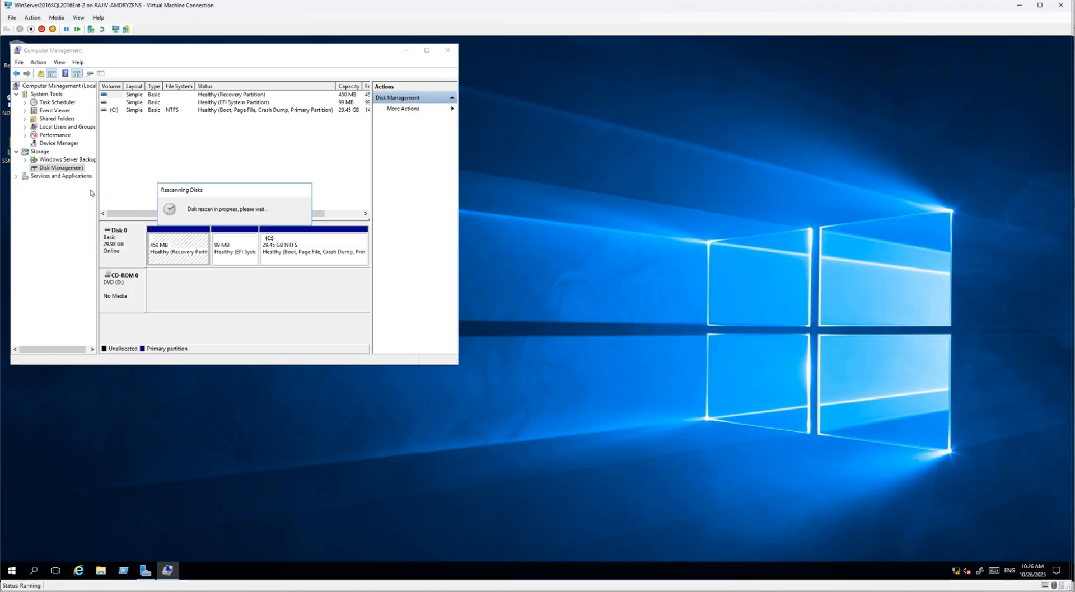
click(92, 193)
- Bring up Server Manager on the second SQL node and open the iSCSI Initiator properties
click(11, 570)
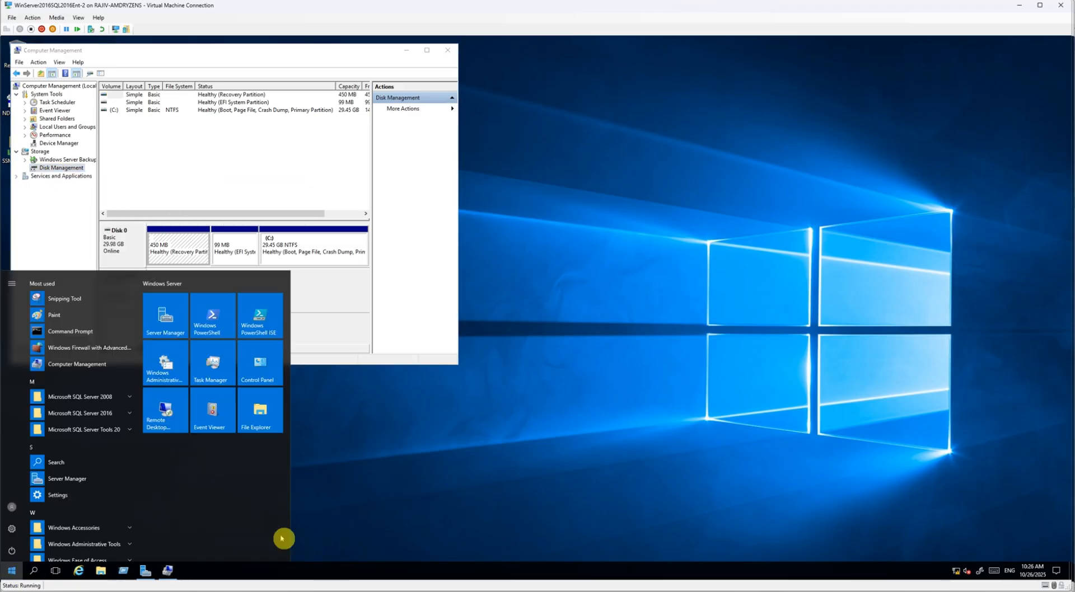
text(server)
click(48, 291)
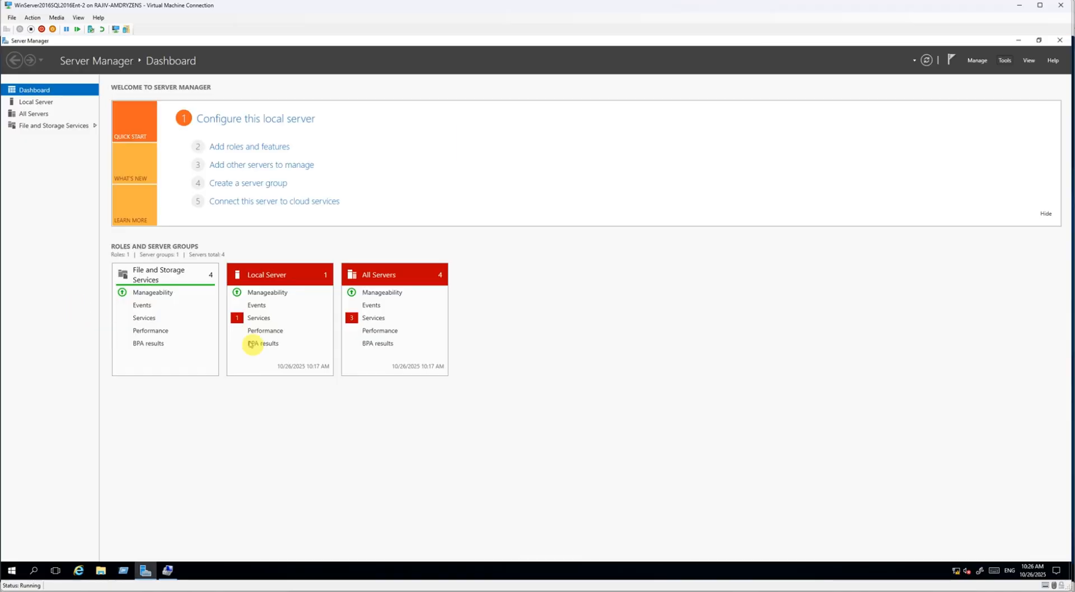
click(1005, 60)
click(964, 143)
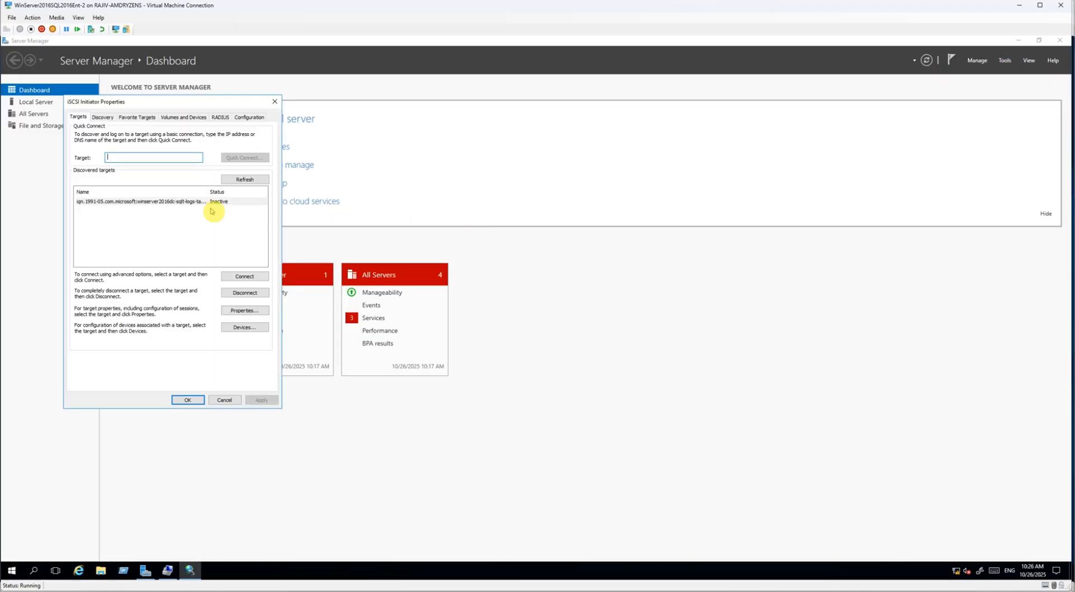
- Refresh the discovered targets, quick-connect to 10.10.1.1, log in to the winserver2016dc-sqltlogs-target, and close the initiator properties
click(243, 179)
click(158, 157)
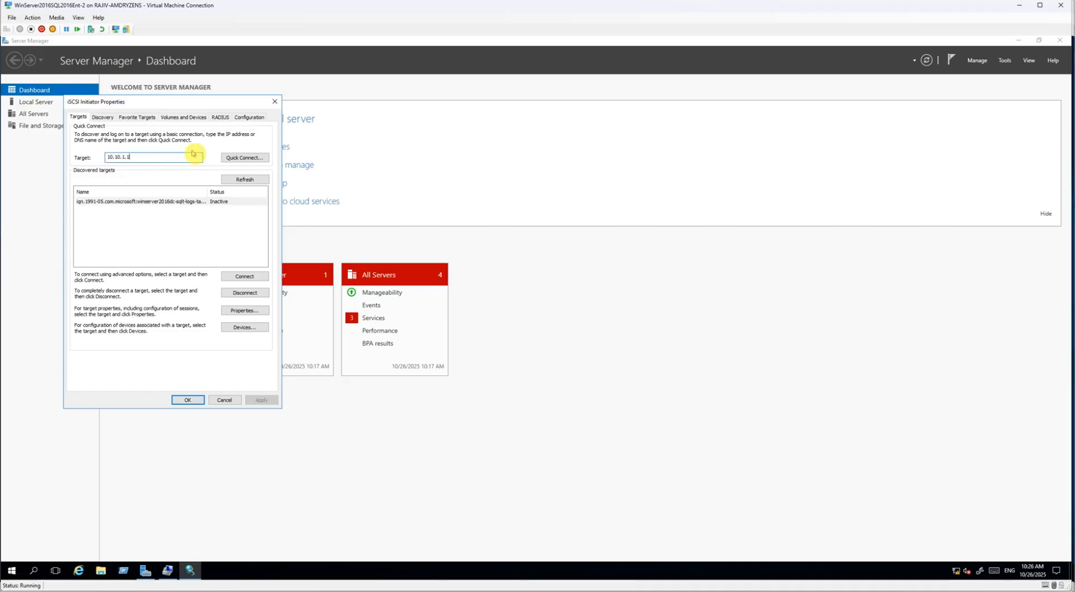
click(245, 157)
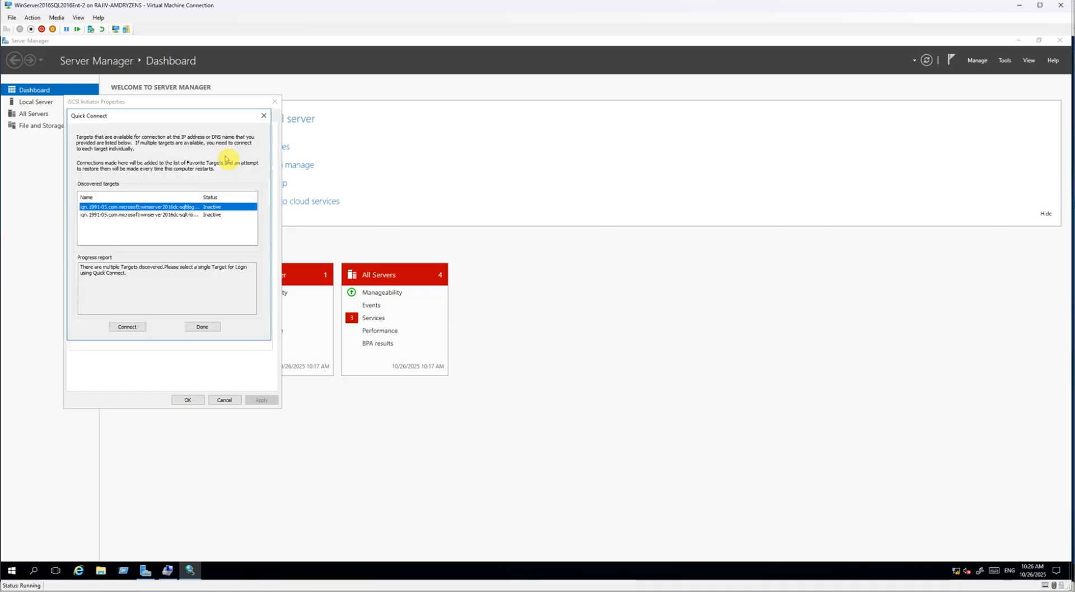
click(127, 326)
click(202, 327)
click(225, 400)
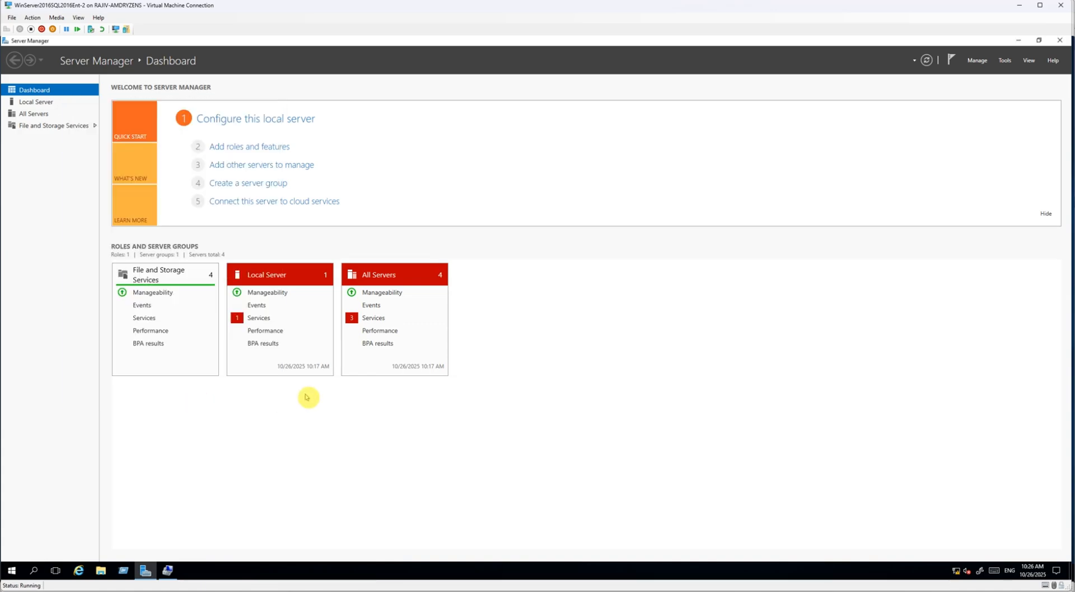
- Close Server Manager and bring the 5 GB Disk 1 online in Disk Management on the second node
click(1059, 41)
right_click(123, 287)
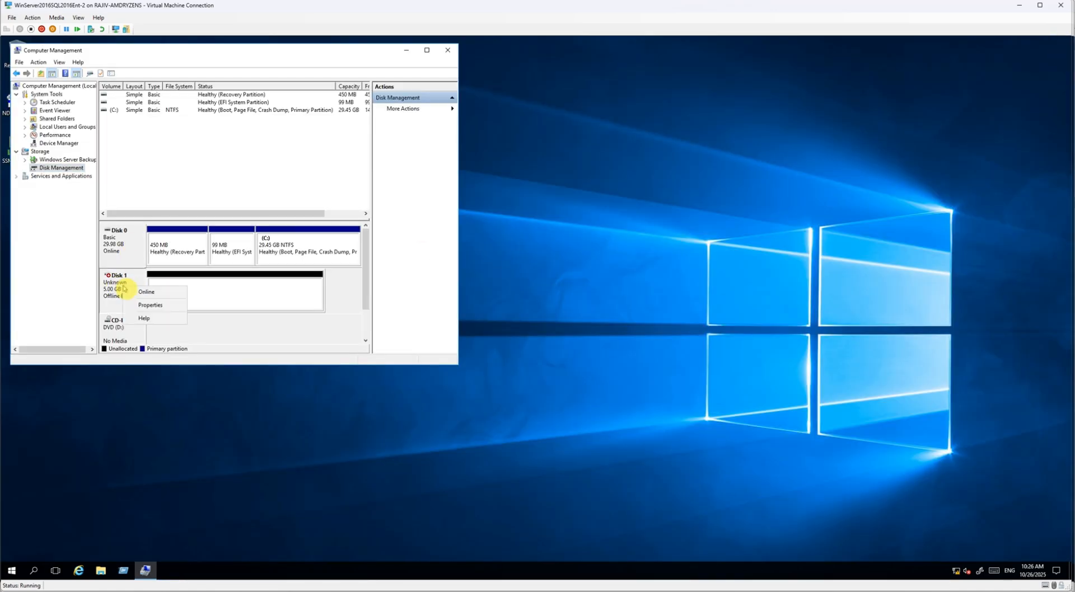
click(146, 291)
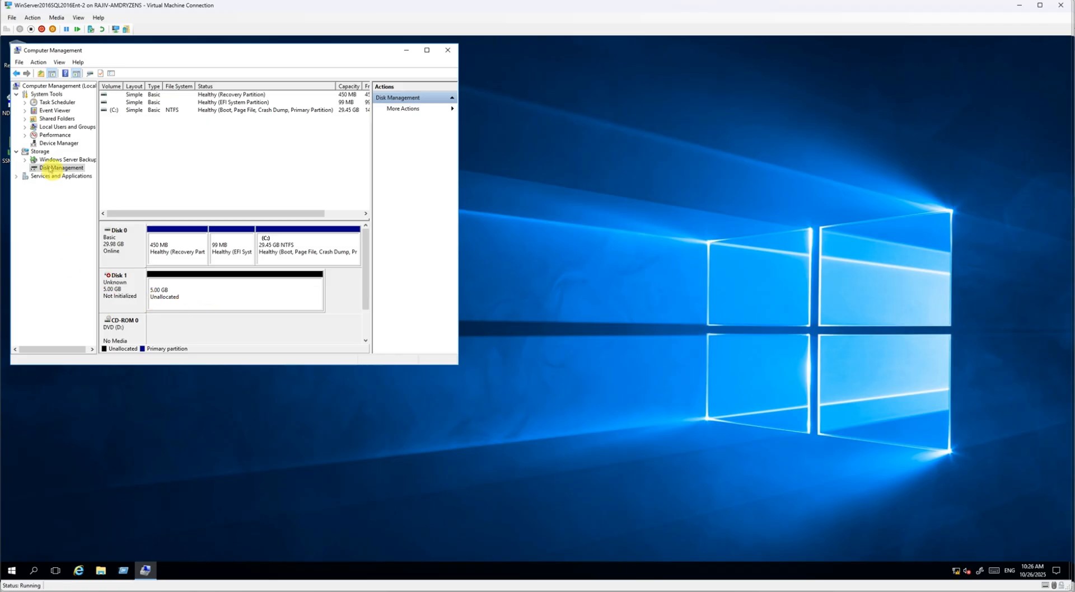
- Rescan the disks and initialize Disk 1 with the GPT (GUID Partition Table) partition style
right_click(50, 168)
click(73, 183)
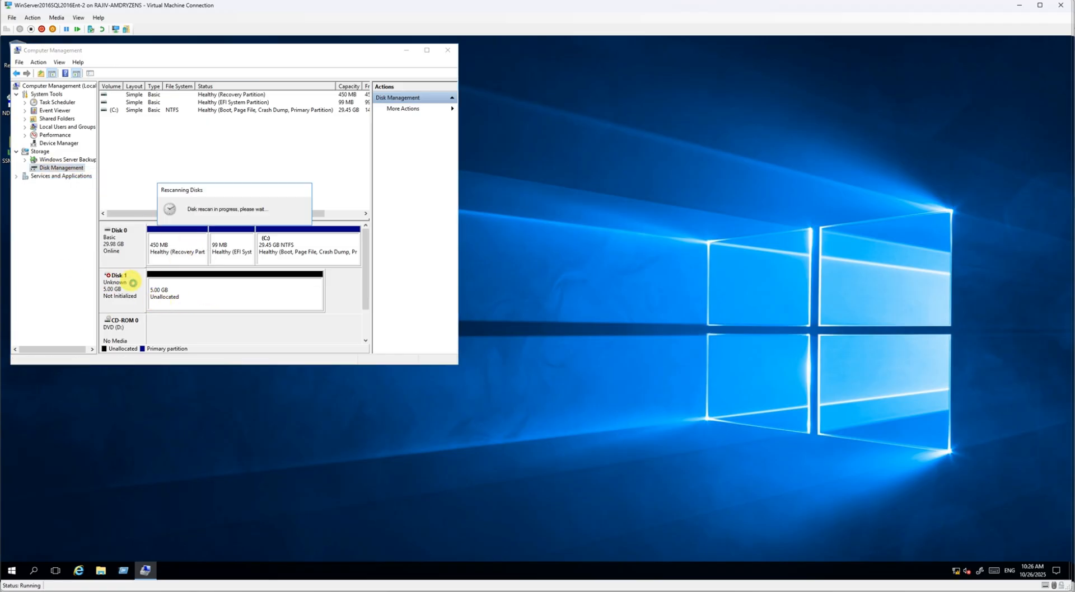
right_click(174, 291)
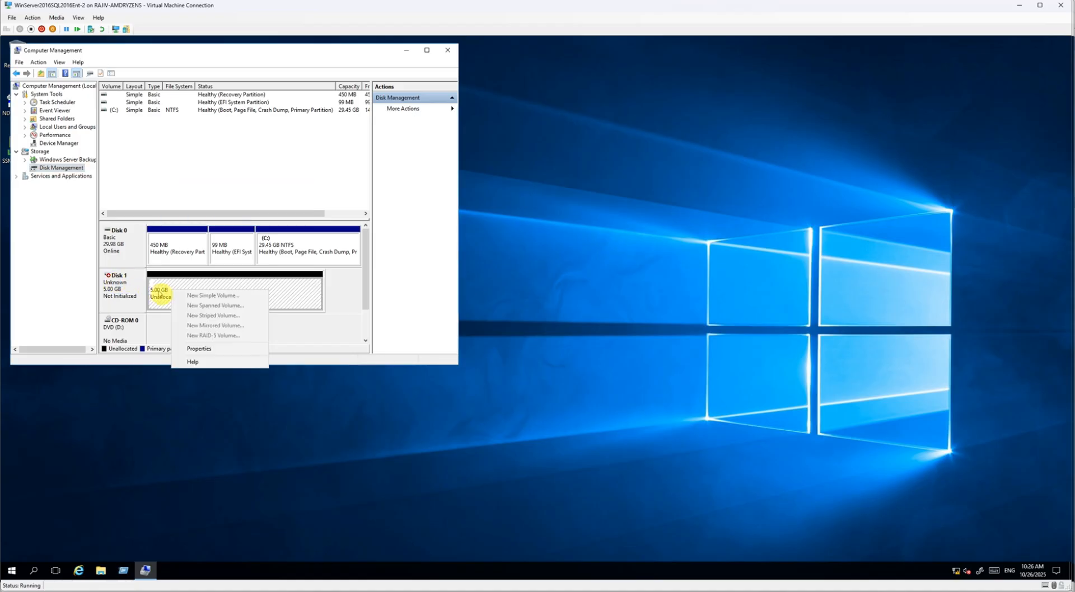
right_click(125, 294)
click(143, 298)
click(249, 262)
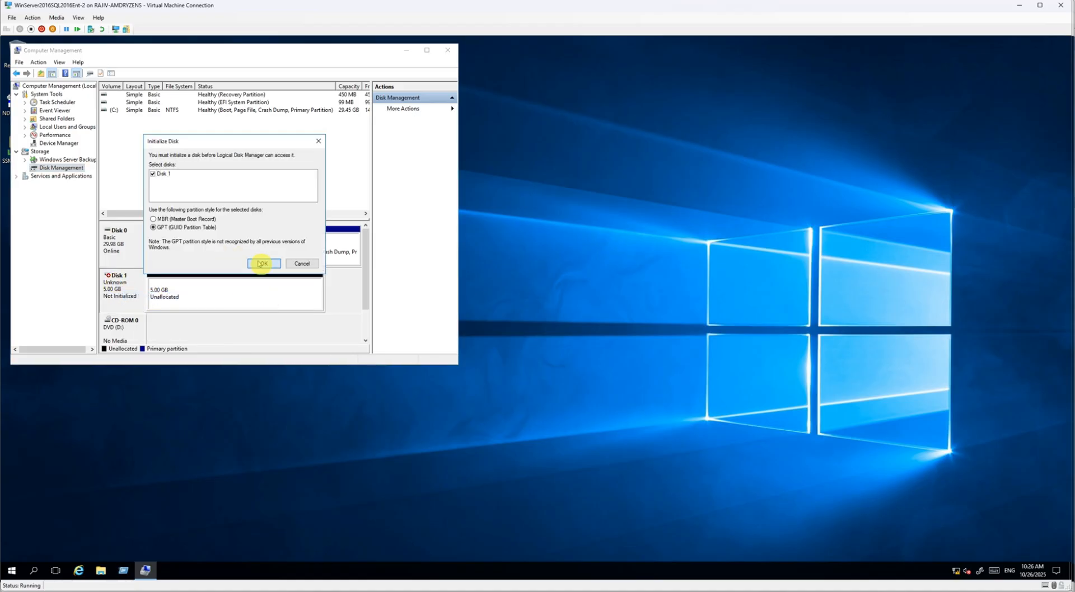
- Create an NTFS simple volume on Disk 1 using the full 5086 MB, drive letter E and the default label New Volume
right_click(178, 292)
click(213, 297)
click(276, 258)
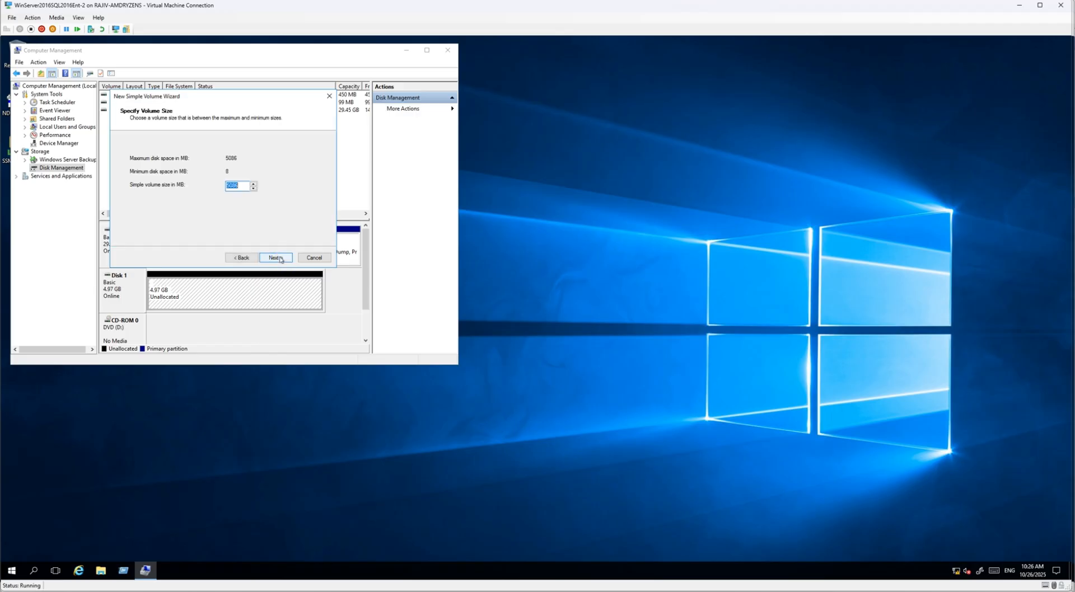
click(277, 258)
click(279, 258)
click(279, 258)
click(279, 258)
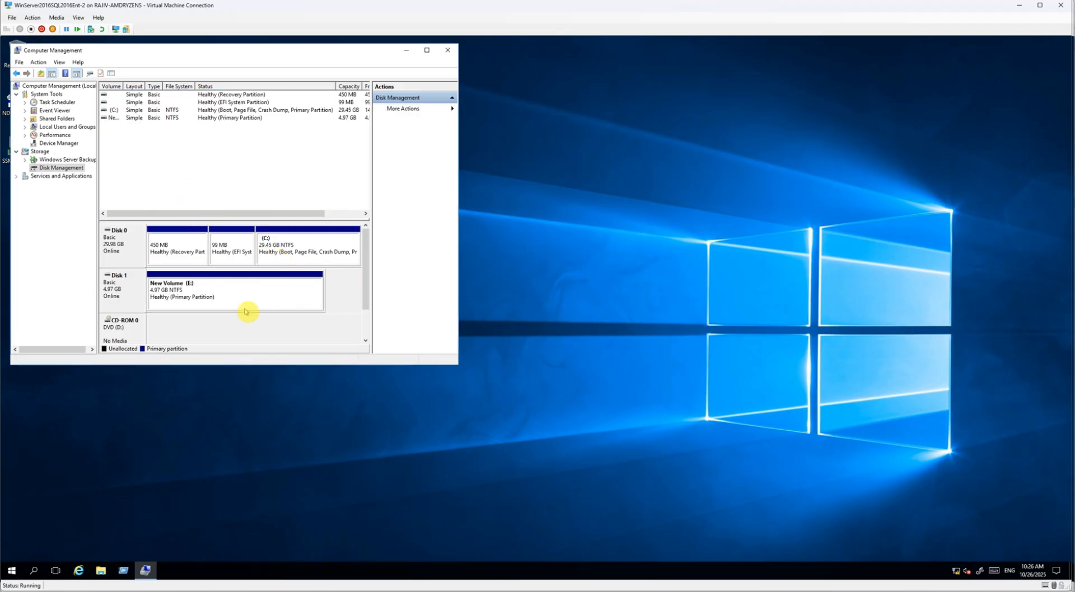
- Check This PC in File Explorer on the second node for the New Volume (E:) drive
click(100, 570)
click(314, 279)
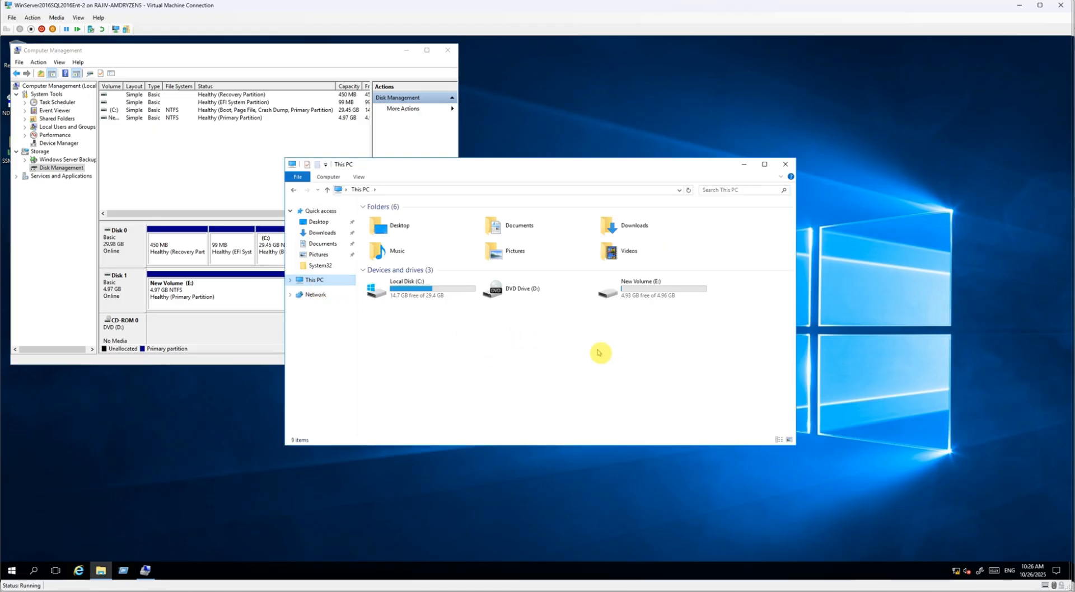
click(638, 286)
- Switch back to the WinServer2016SQL2016Ent-1 virtual machine and refresh the drives under This PC in File Explorer
mouse_move(643, 591)
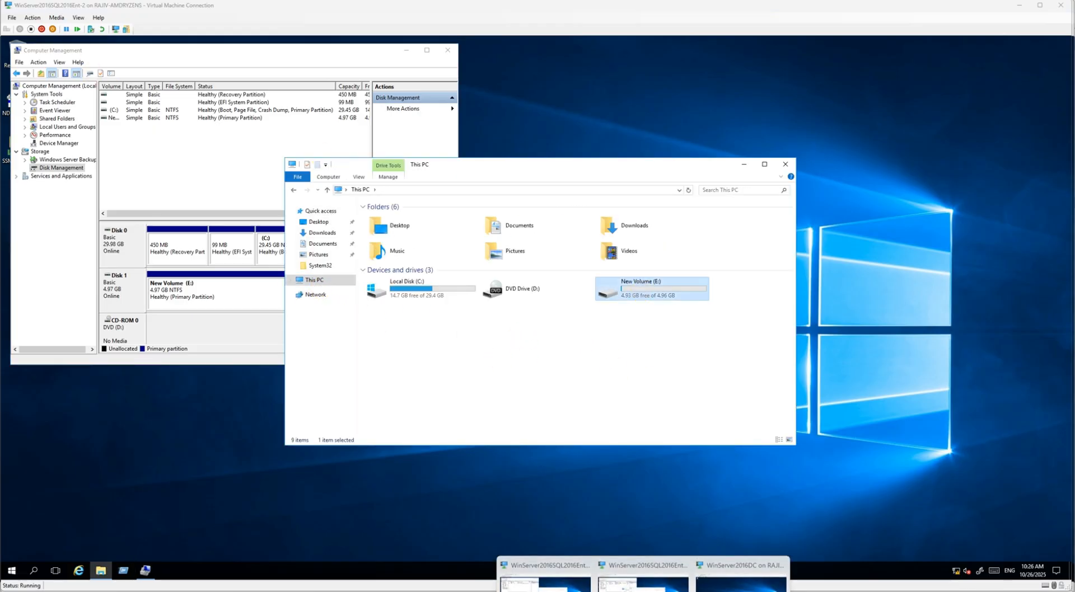
click(545, 590)
click(524, 375)
click(312, 313)
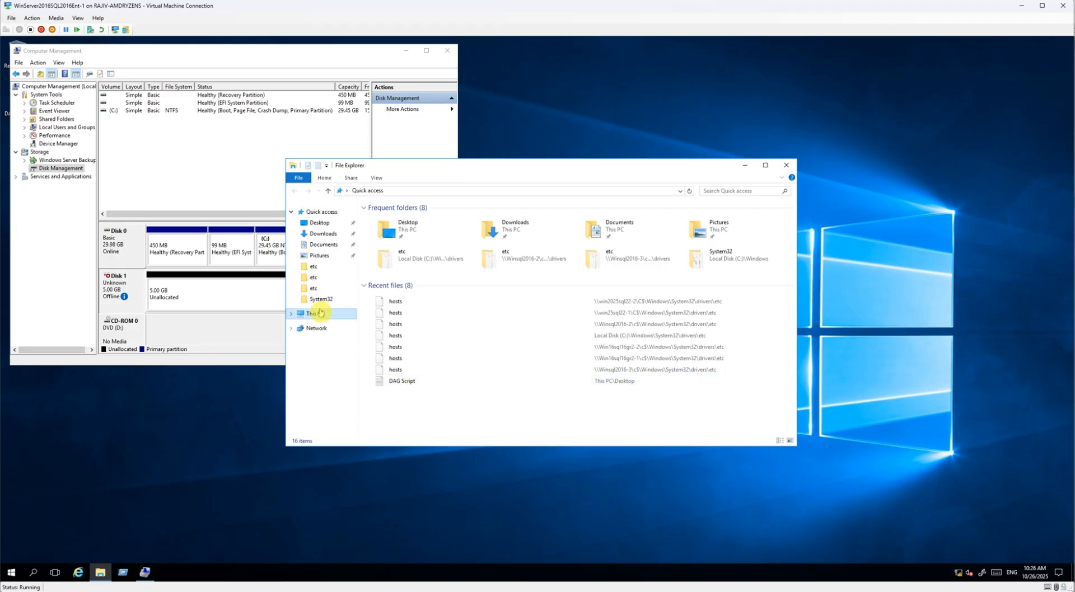
right_click(413, 334)
click(448, 371)
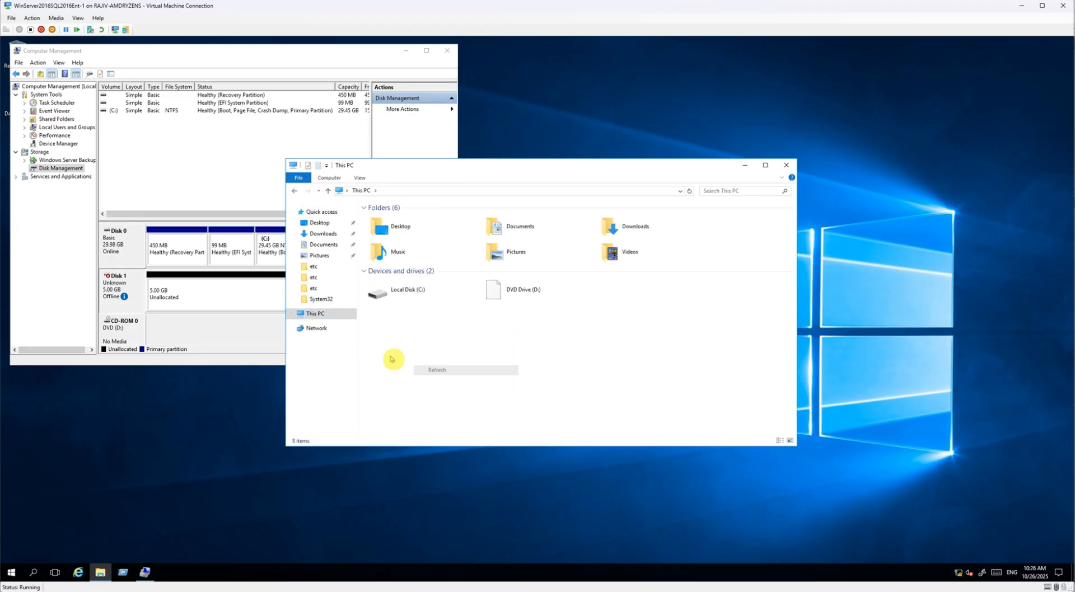
- Rescan the disks on the first node, bring Disk 1 online, and select New Volume (E:) under This PC
right_click(55, 167)
click(85, 181)
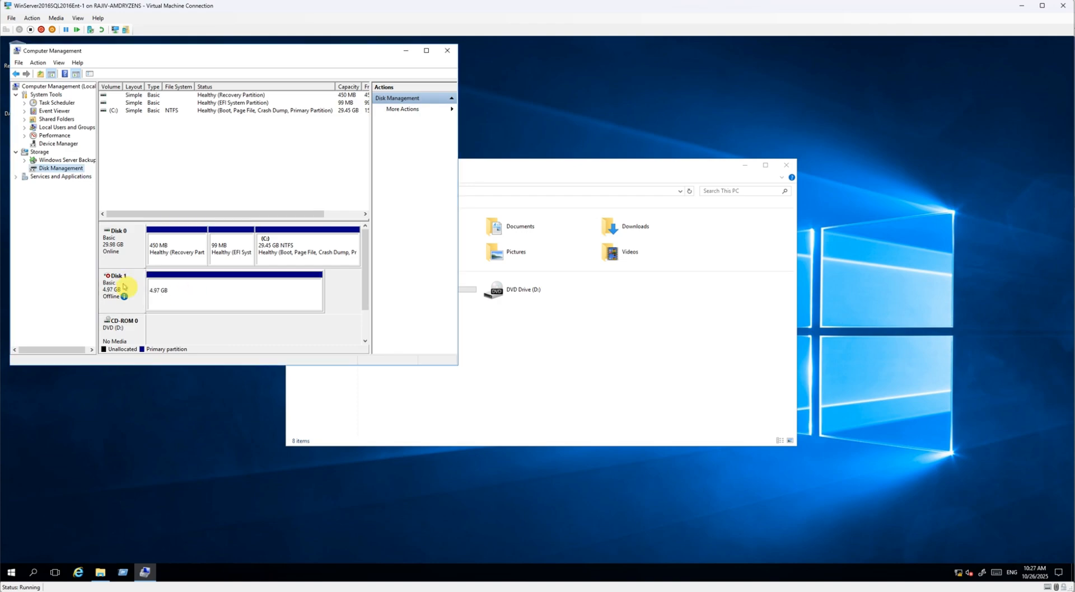
right_click(125, 286)
click(140, 289)
right_click(641, 361)
click(639, 289)
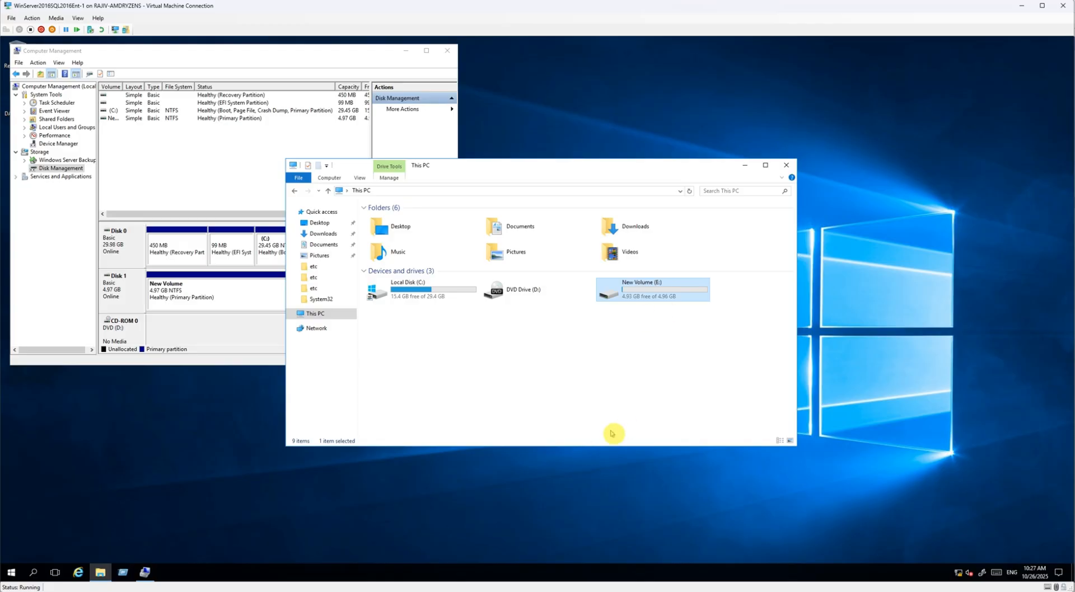
- Open Failover Cluster Manager and show the Disks under Storage of the Win16SQL16-CLU cluster in a maximized window
click(121, 569)
click(71, 543)
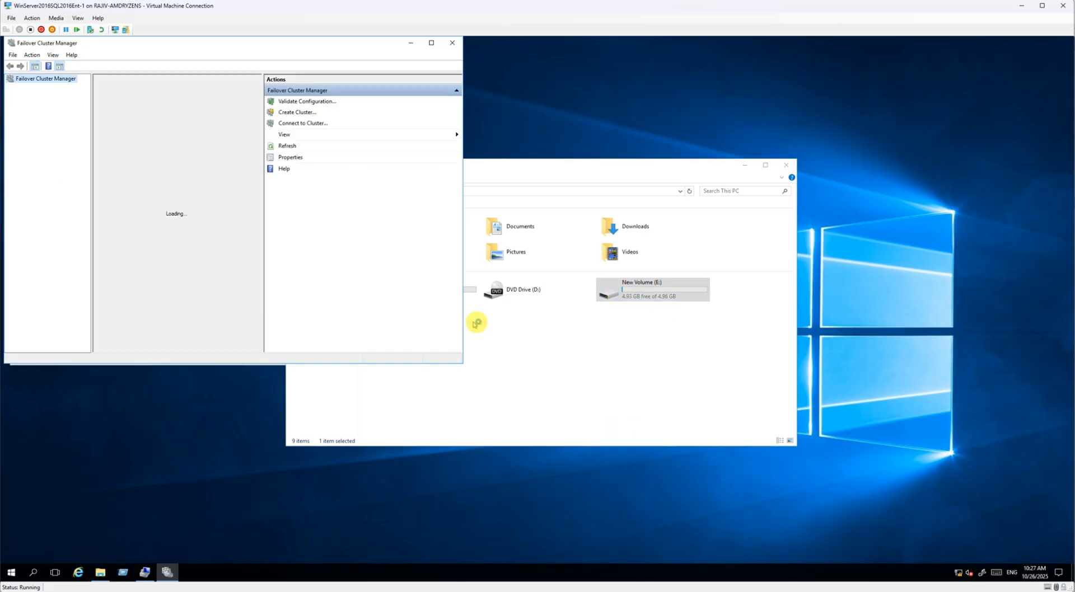
click(41, 111)
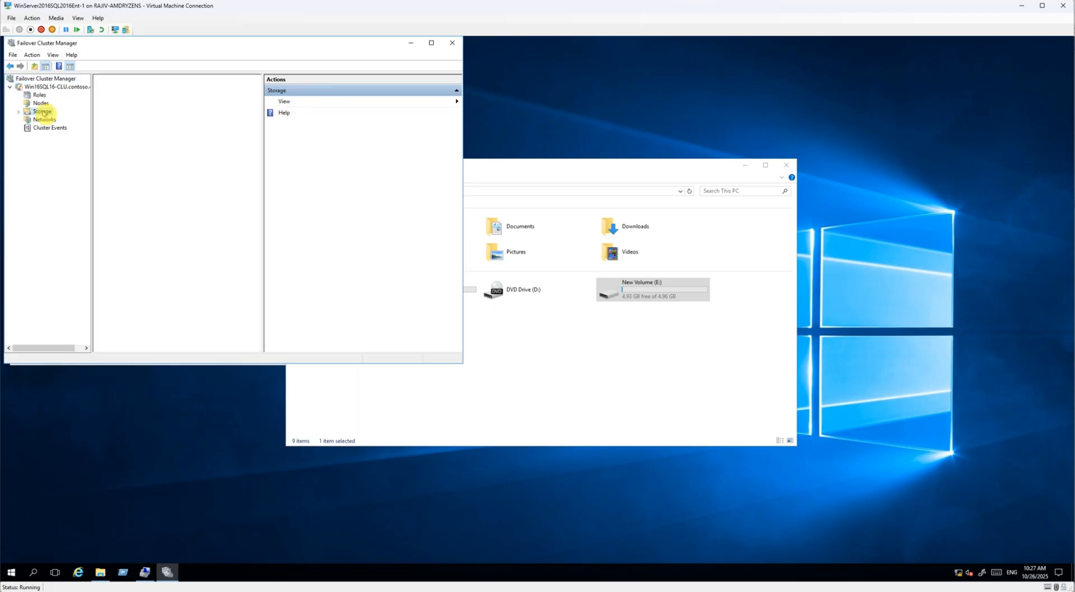
click(20, 113)
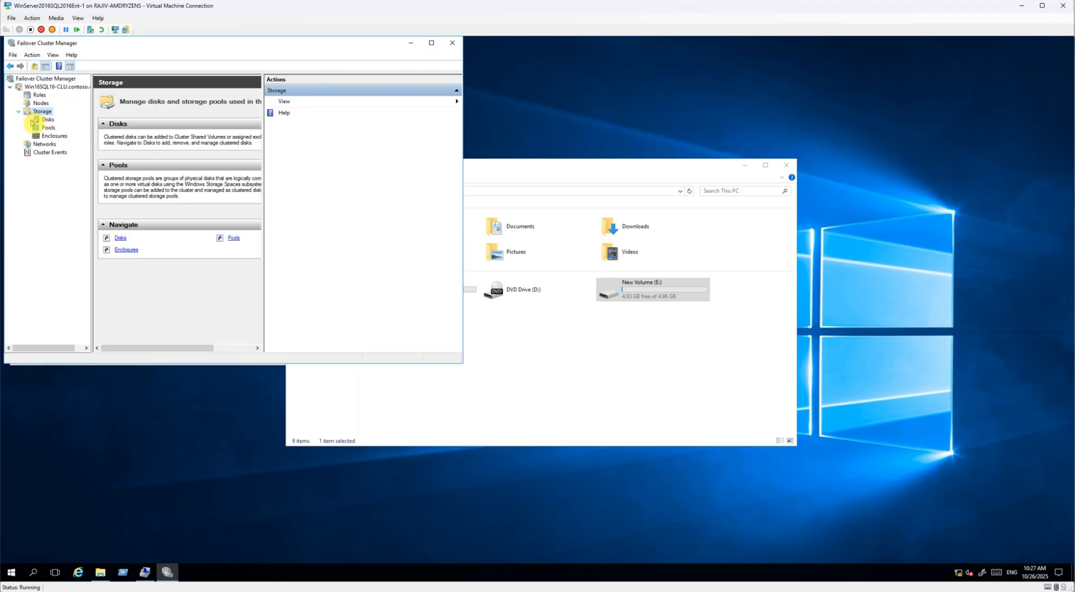
click(48, 119)
click(430, 43)
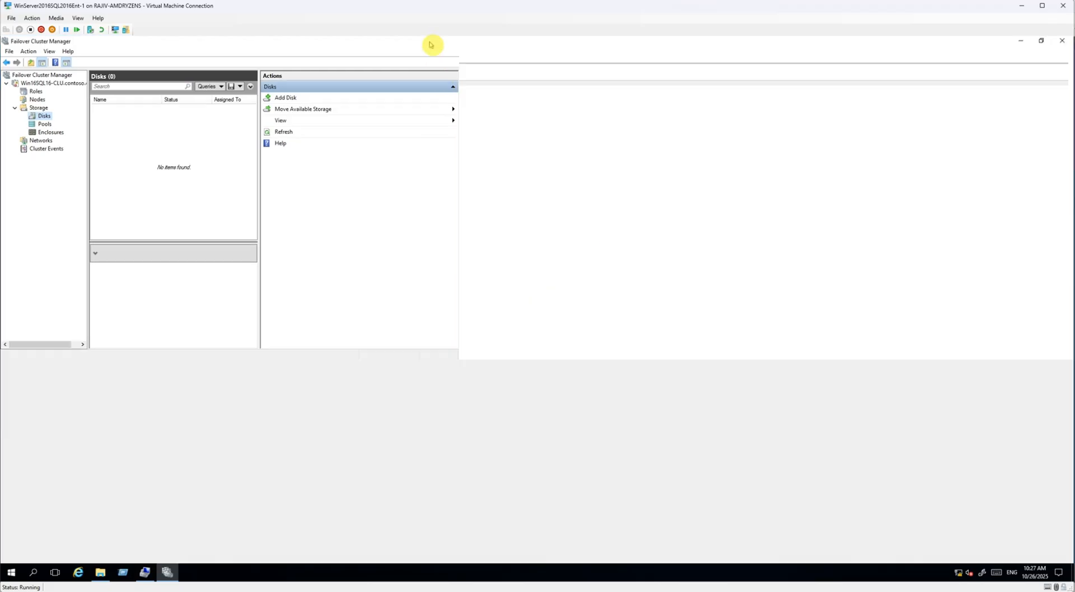
- Add Cluster Disk 1 to the cluster and select its New Volume (E) in the disk details
right_click(45, 116)
click(65, 119)
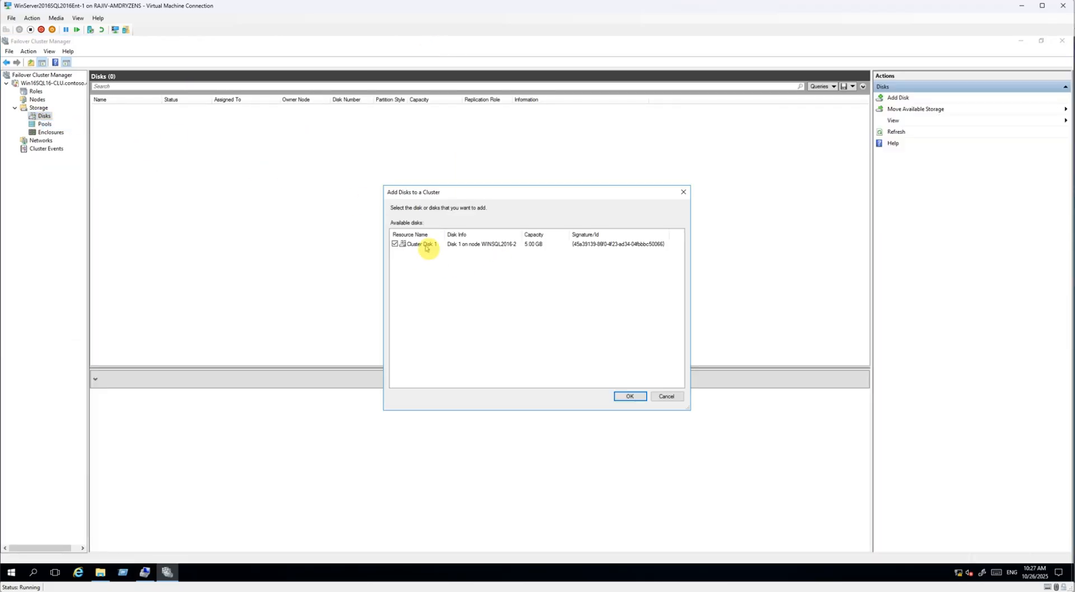
click(515, 245)
click(628, 397)
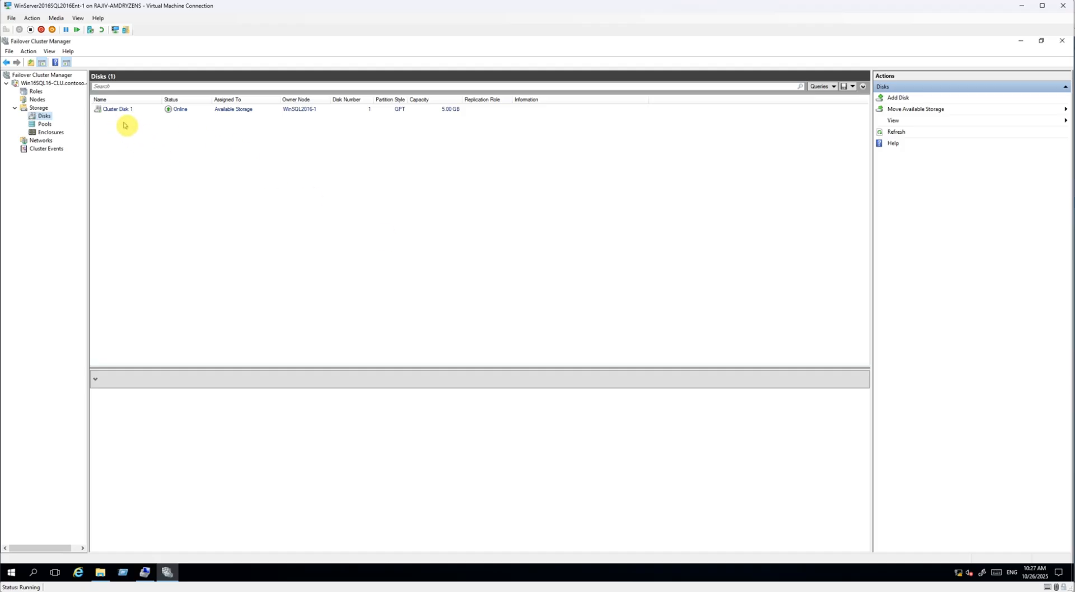
click(111, 109)
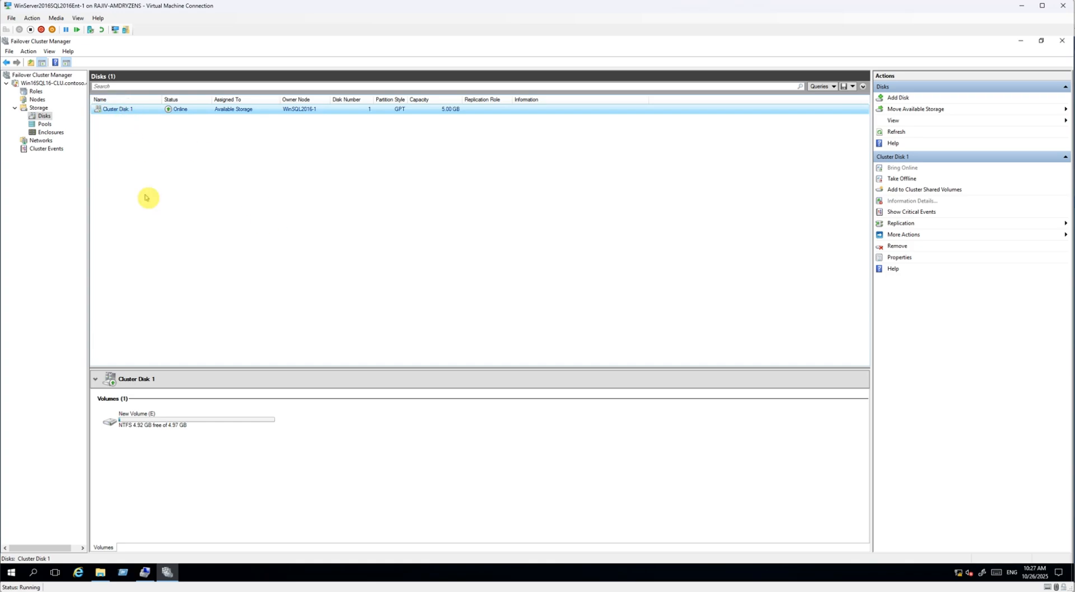
click(136, 416)
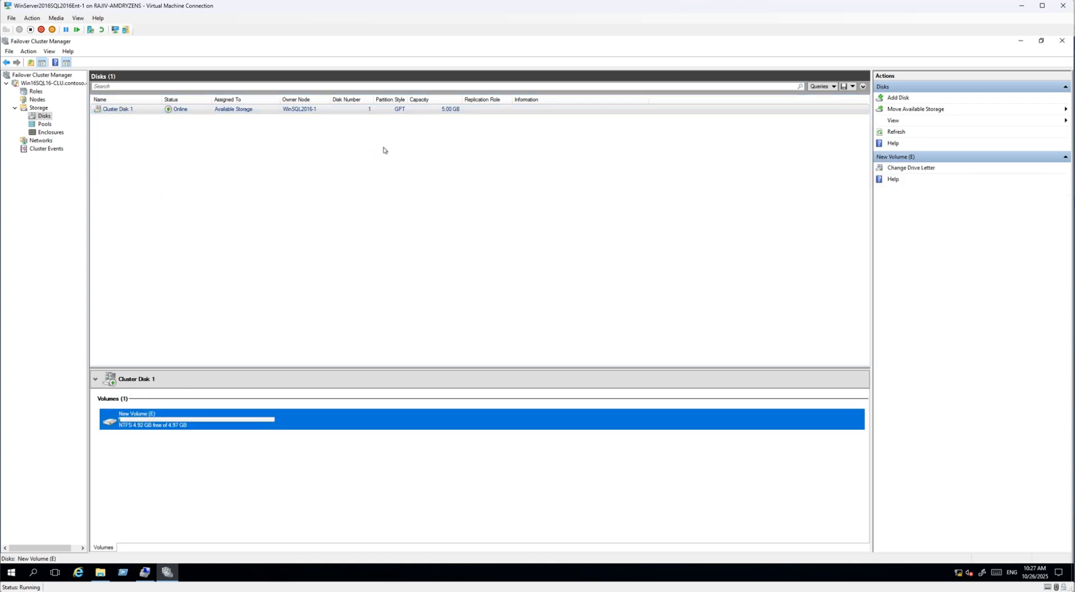
- In the advanced sharing settings of New Volume (E:), enable sharing as E and allow Everyone Full Control
click(100, 572)
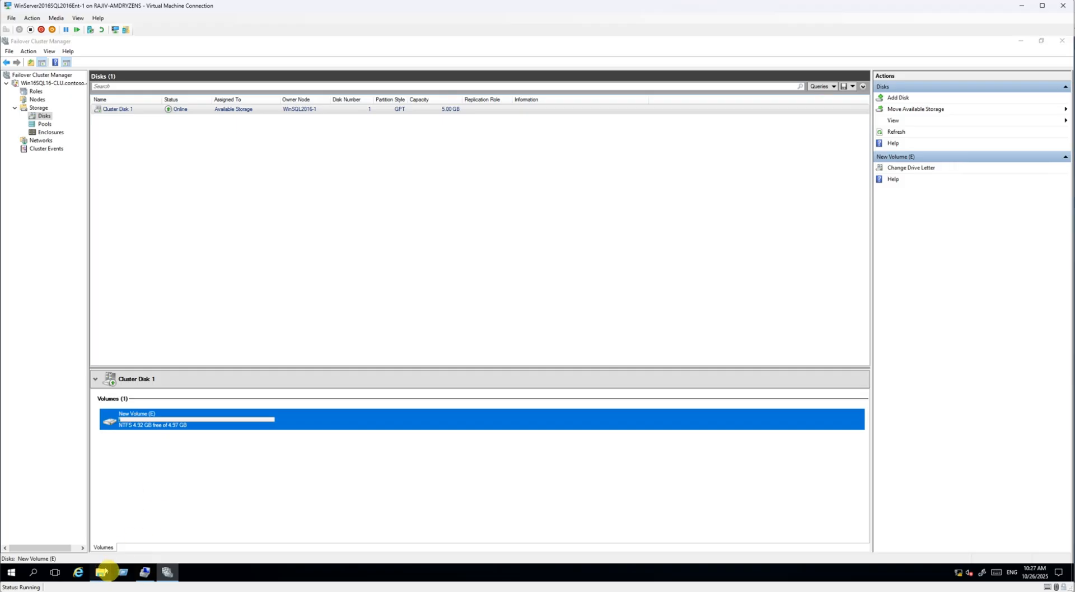
right_click(456, 351)
right_click(613, 290)
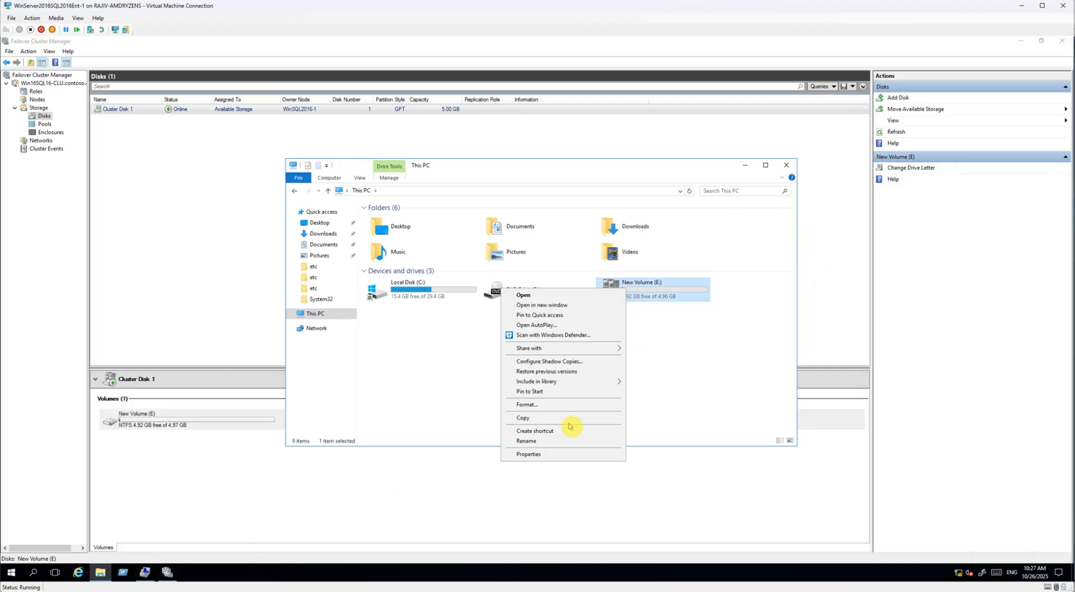
click(582, 455)
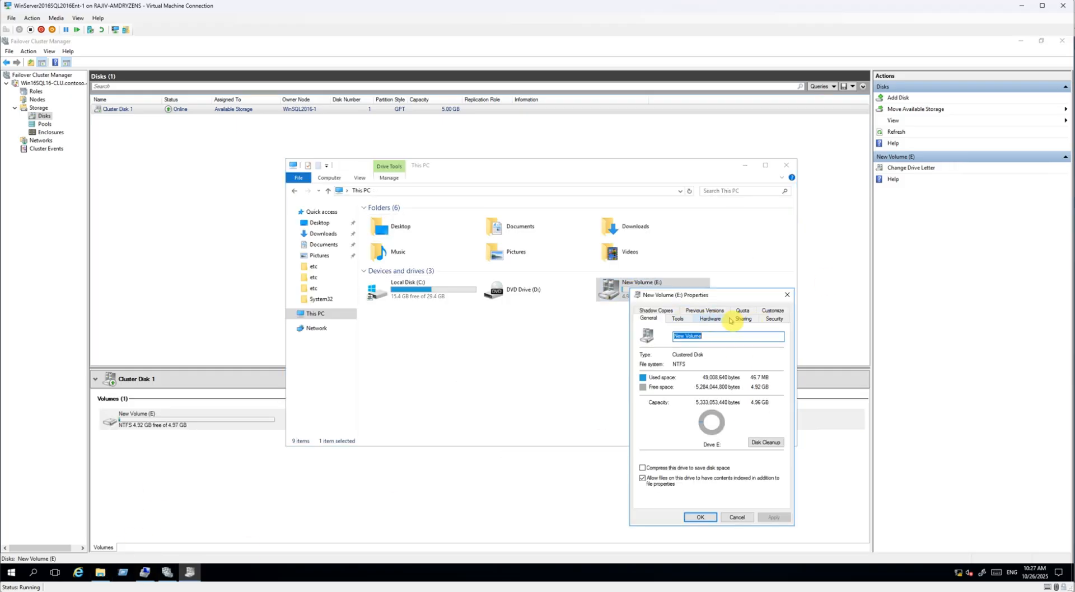
click(742, 319)
click(676, 427)
click(665, 328)
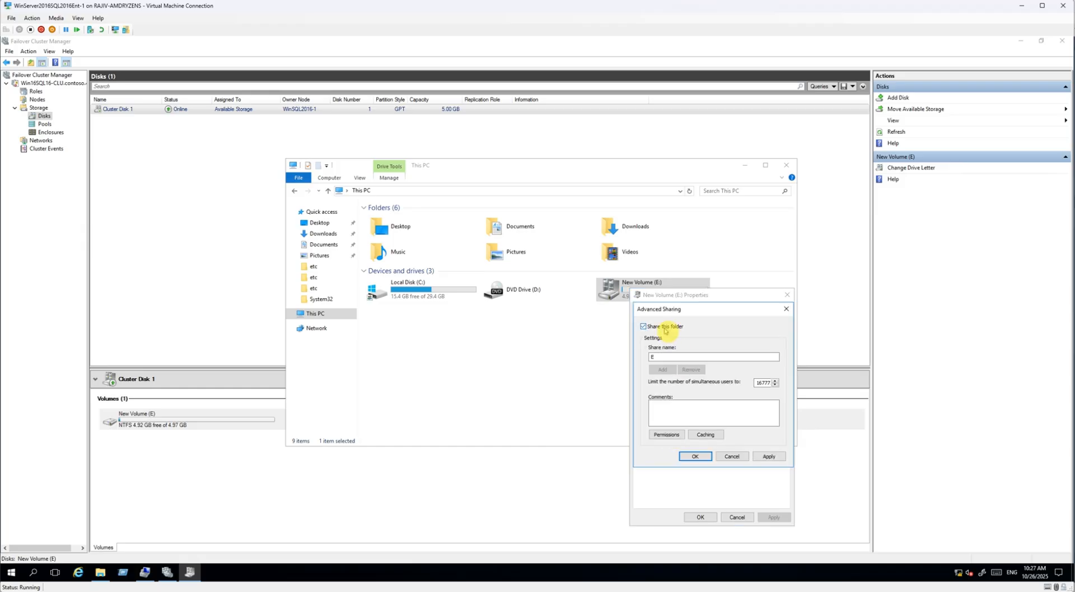
click(666, 434)
click(748, 427)
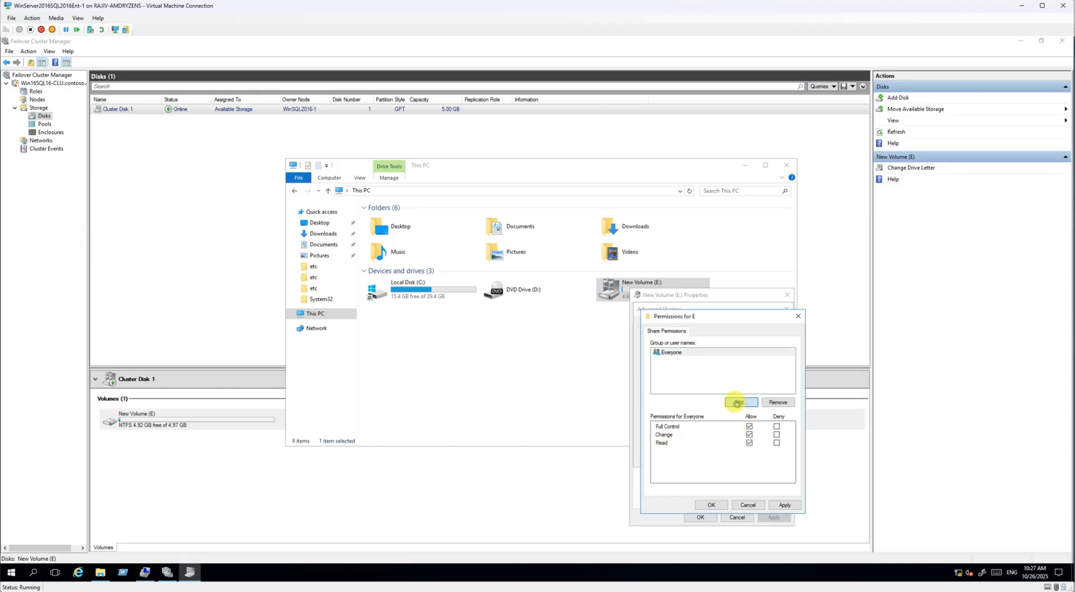
- Look up accounts matching svc and add sql ent1, sql ent2 and sql ent3 to the share permissions
click(737, 402)
text(svc)
click(825, 399)
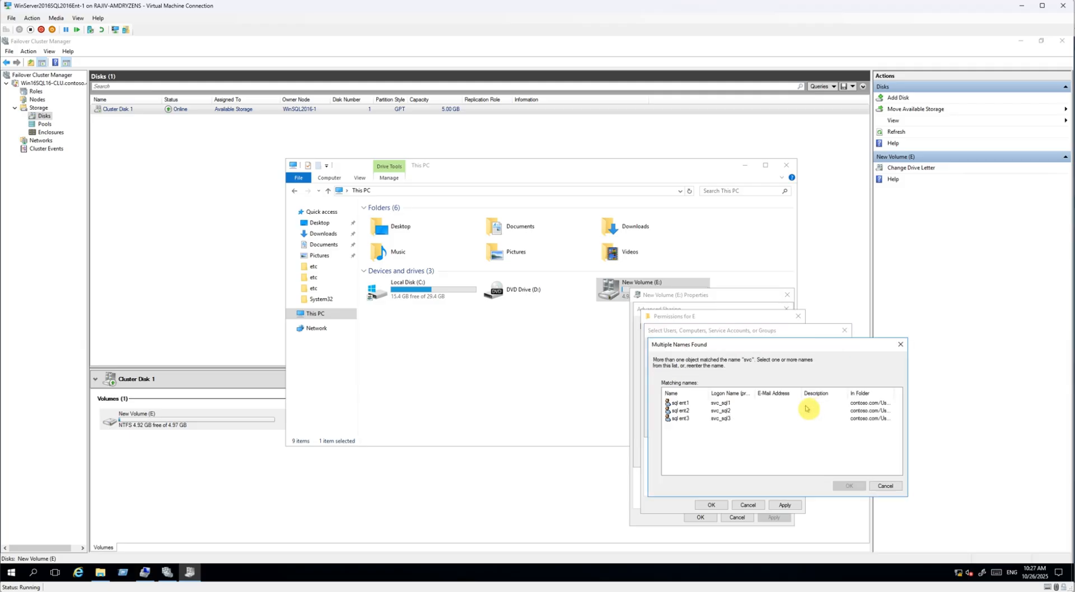
shift+click(694, 419)
click(836, 484)
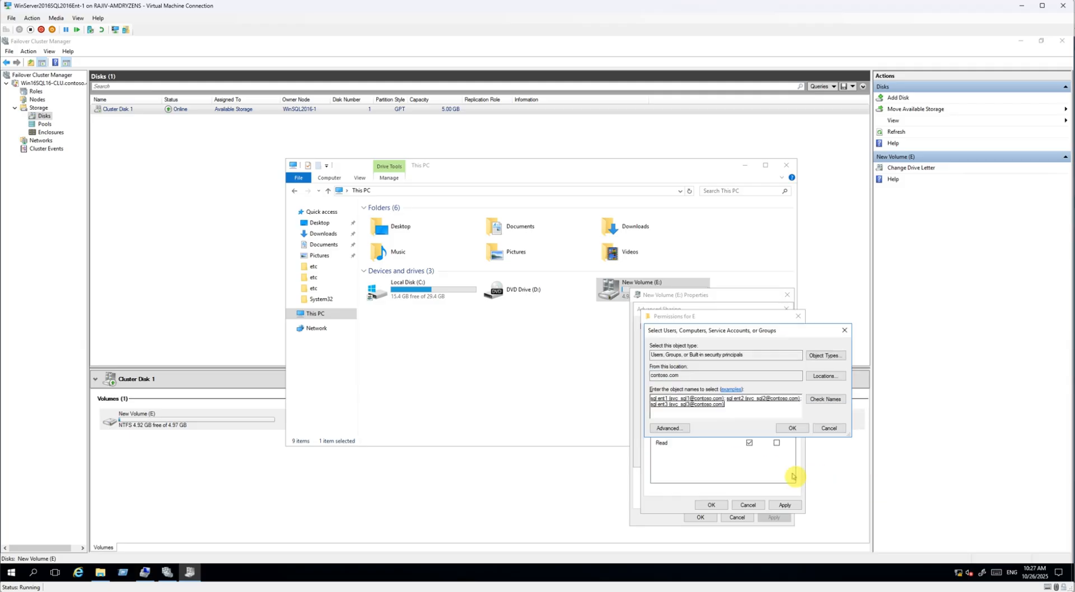
click(790, 428)
- Allow Full Control for sql ent2 and sql ent1, and try to apply the share of drive E
click(709, 368)
click(749, 426)
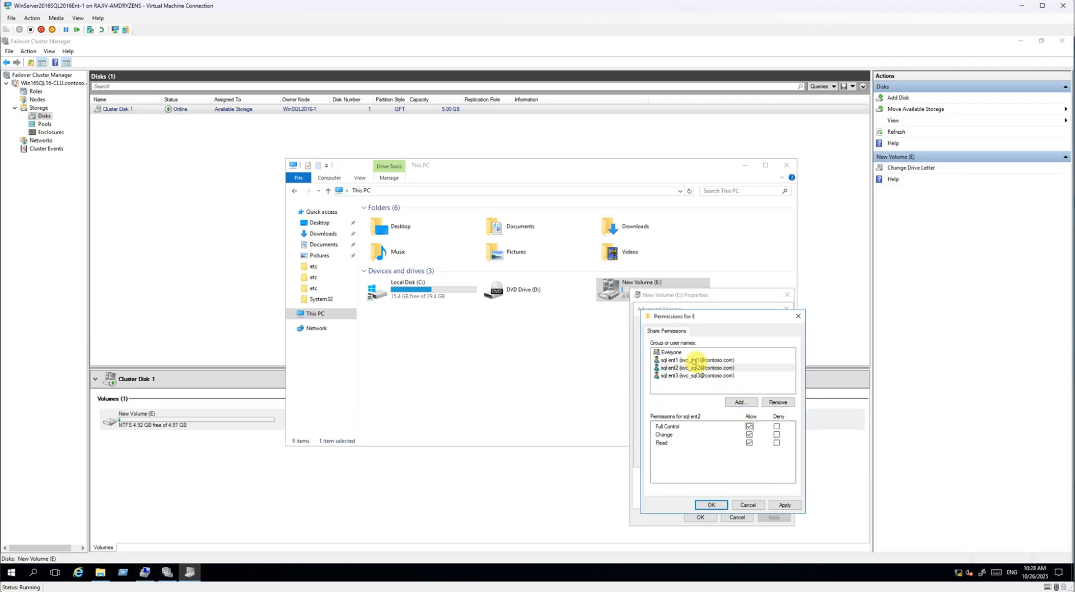
click(697, 360)
click(749, 426)
click(711, 505)
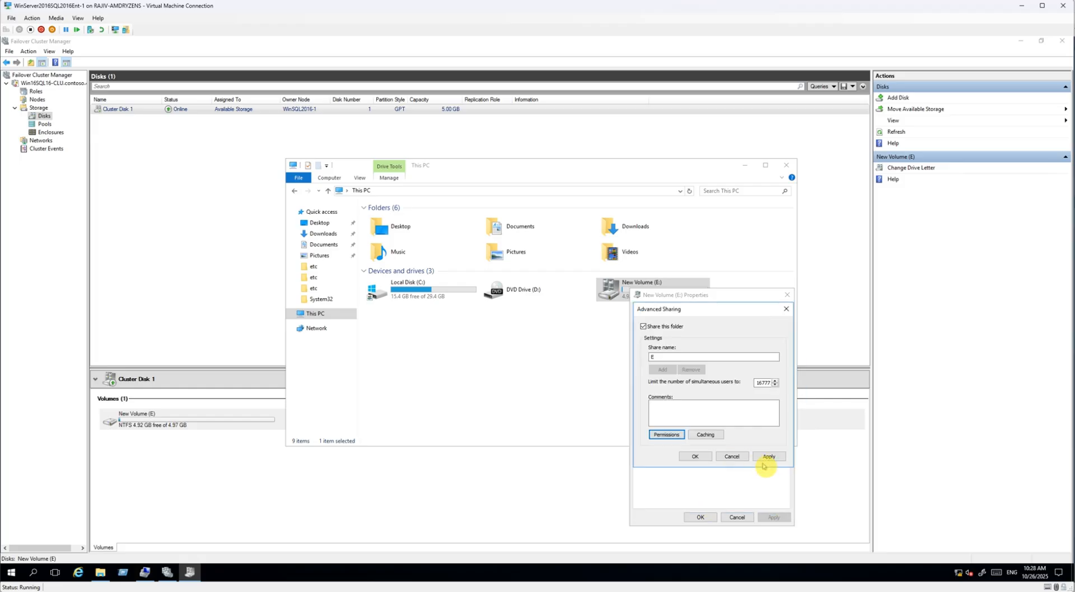
click(767, 456)
drag(529, 250, 534, 223)
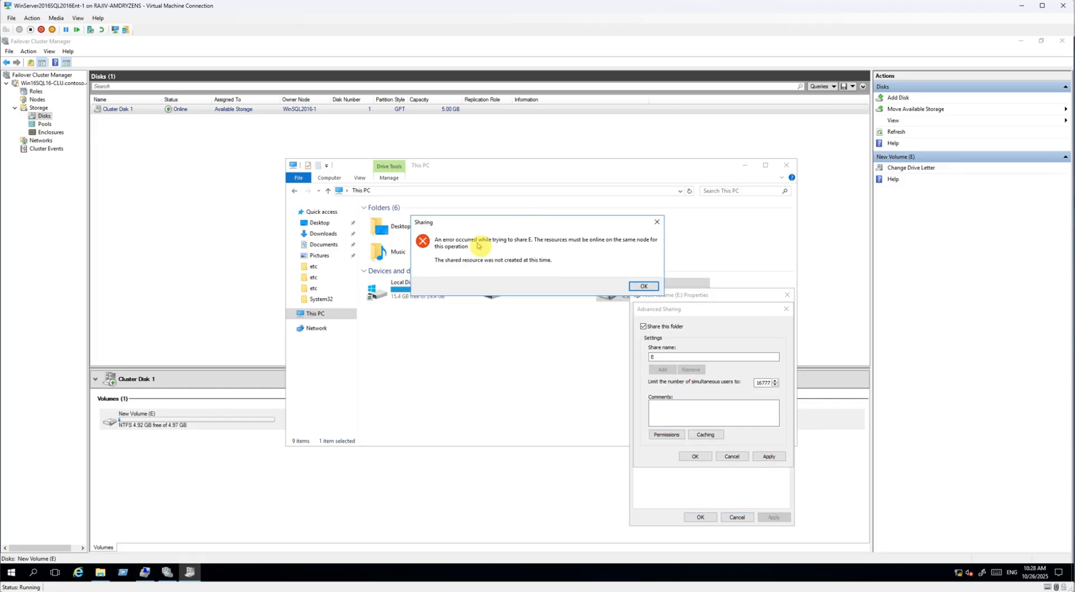
click(642, 287)
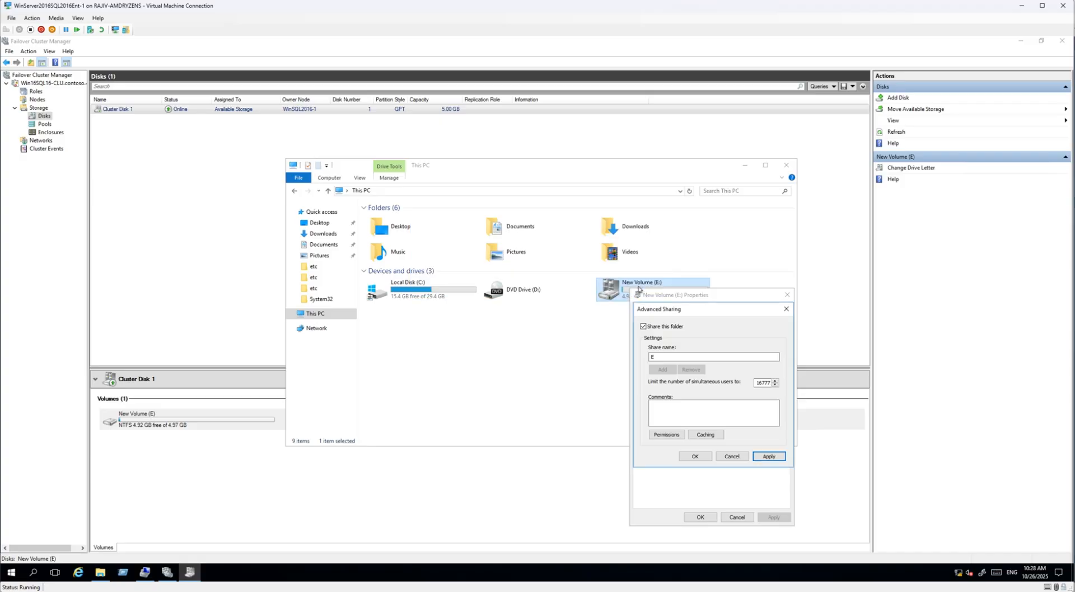
- Start configuring a File Server role for general use on the cluster, with the client access name SQLTlogsShared
click(35, 91)
right_click(35, 93)
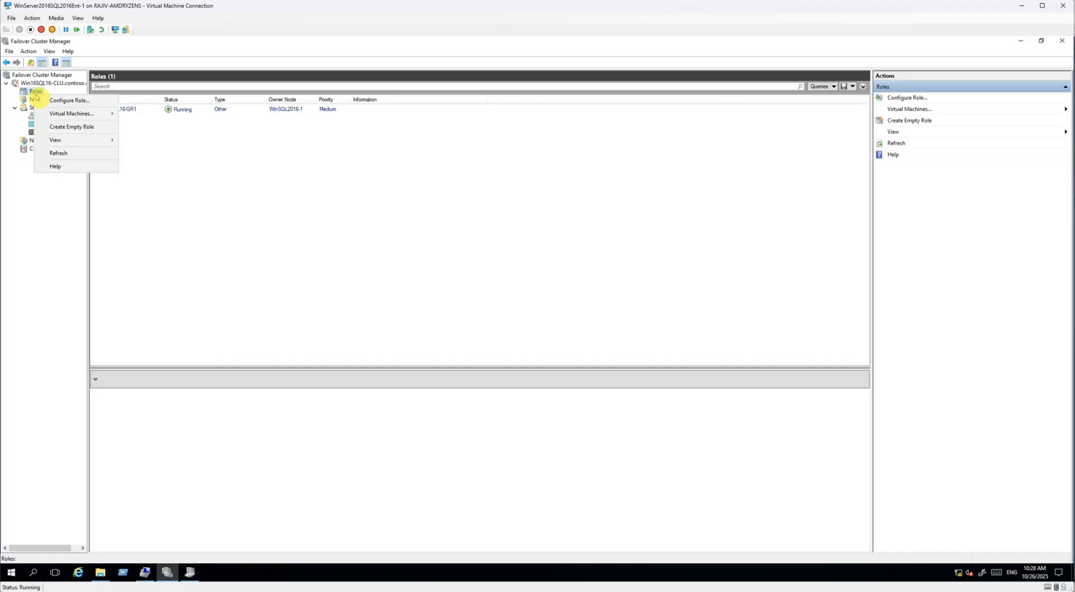
click(80, 101)
click(621, 392)
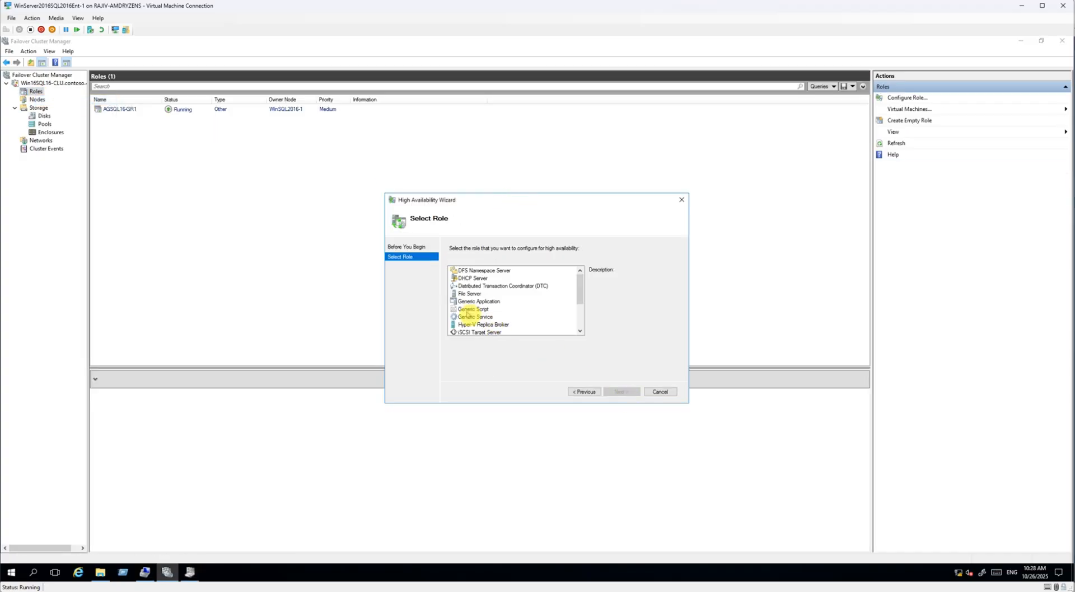
click(472, 294)
click(613, 391)
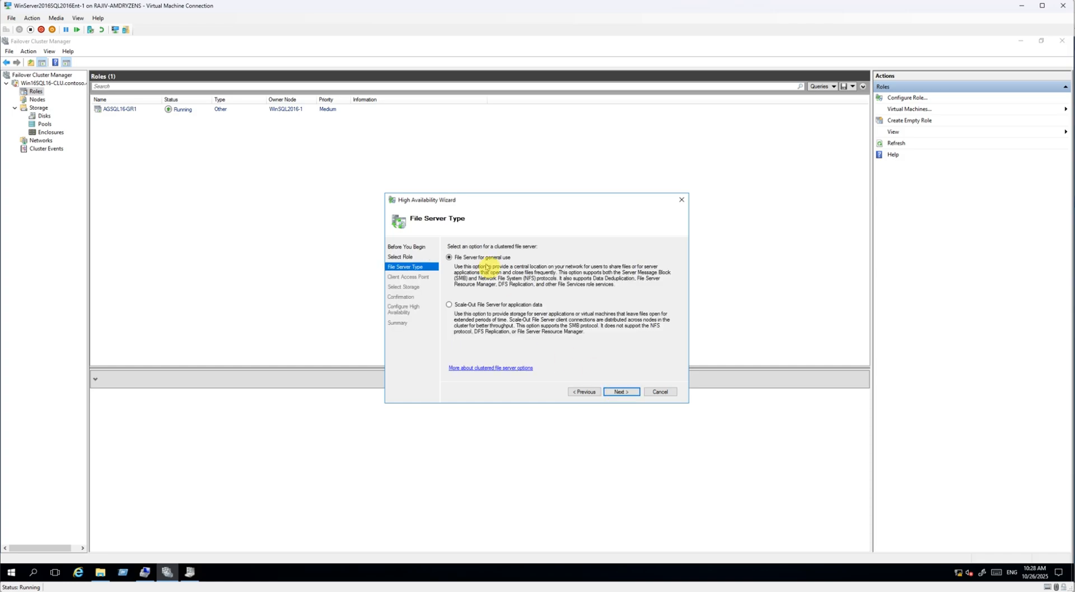
click(619, 393)
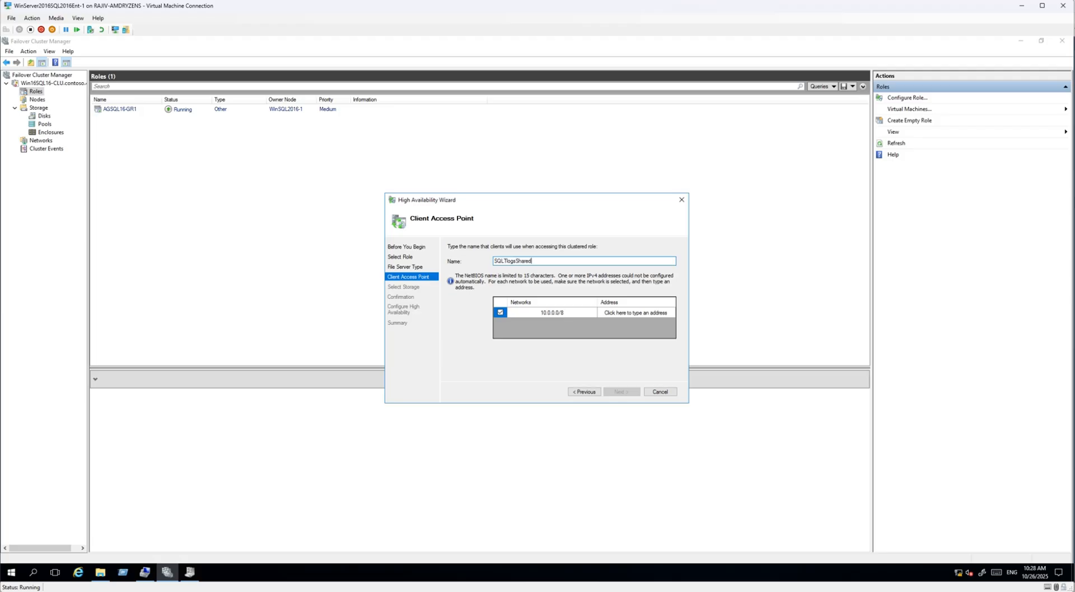
- Give the client access point a static IP address on the 10.0.0.0/8 network and proceed to storage selection
click(628, 315)
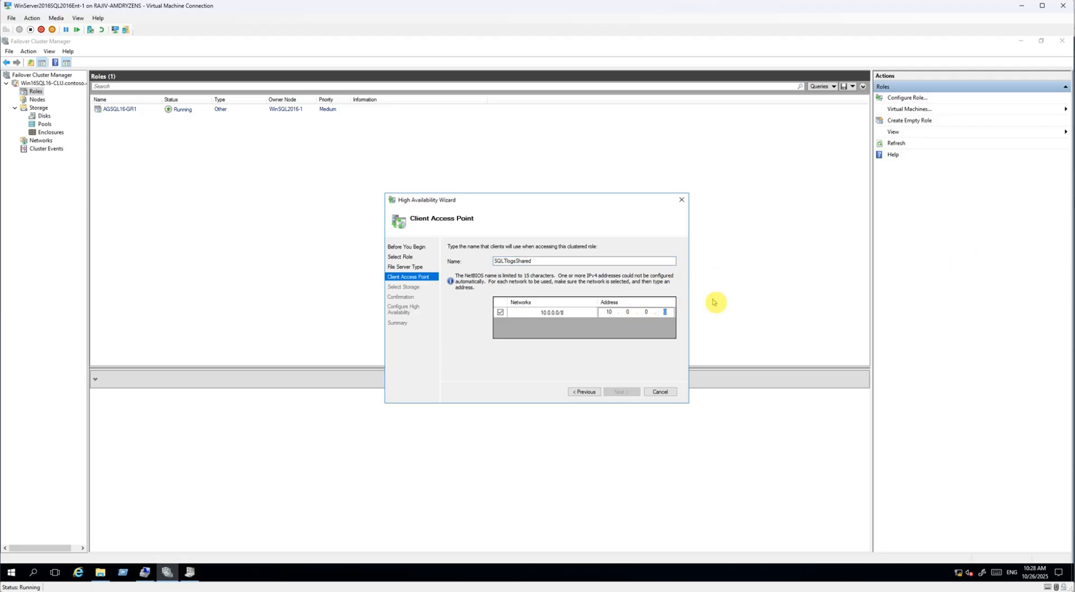
text(1)
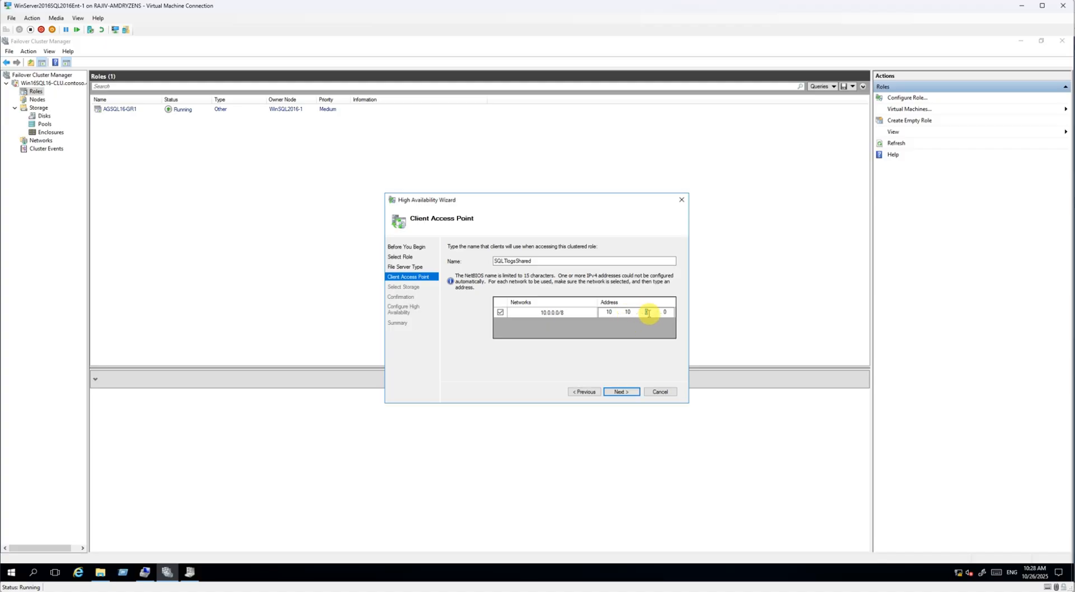
click(619, 392)
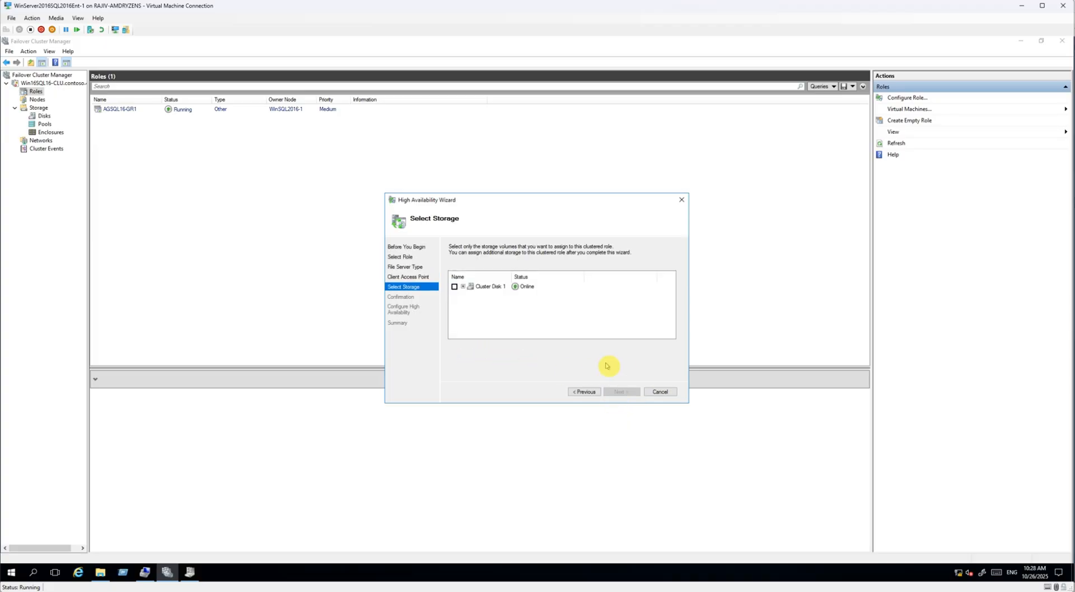
- Assign Cluster Disk 1 to the file server role, confirm the configuration and close the wizard
click(458, 292)
click(463, 286)
click(621, 391)
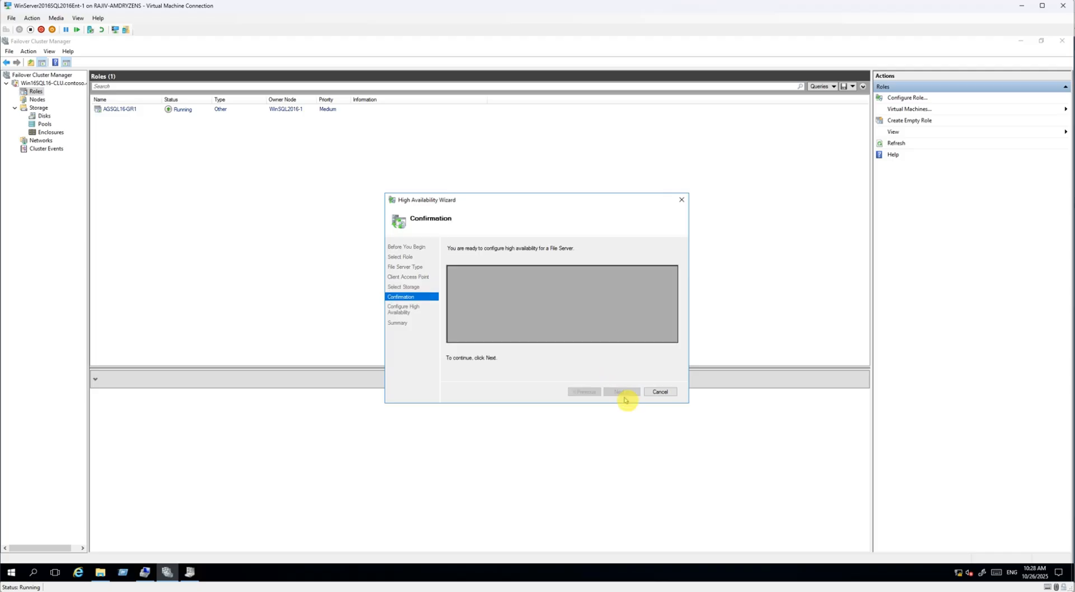
click(621, 392)
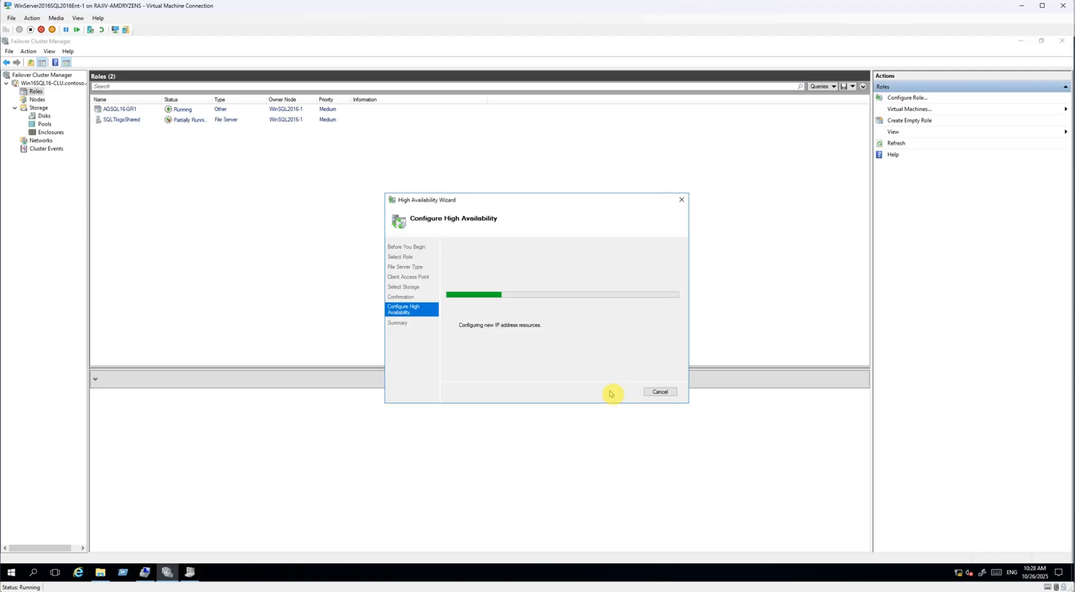
click(653, 394)
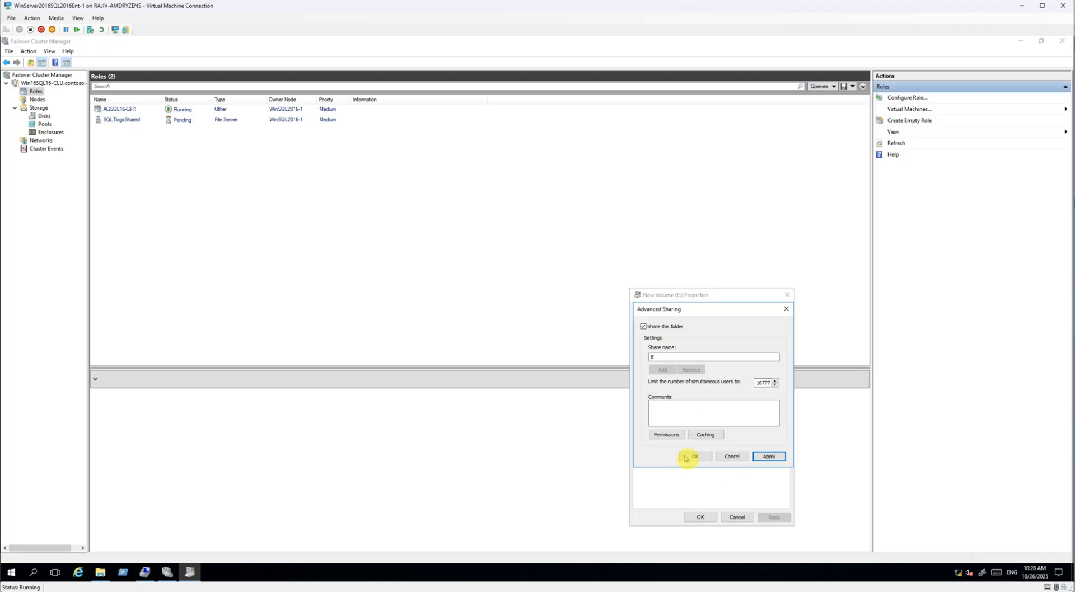
- Try to apply the pending share of drive E again, and close the sharing settings and drive properties
click(768, 458)
click(637, 315)
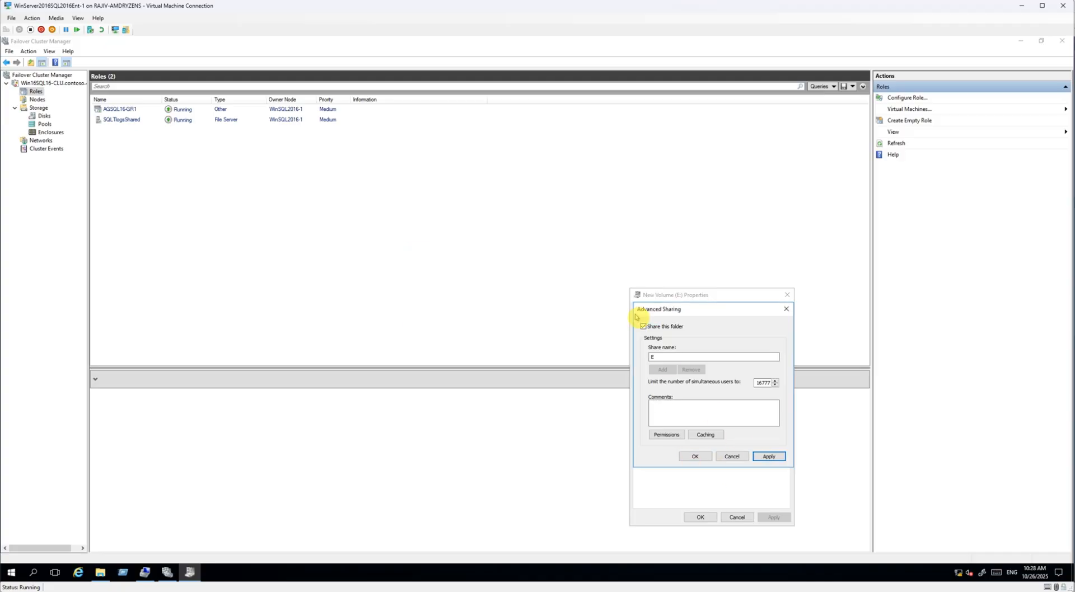
click(728, 458)
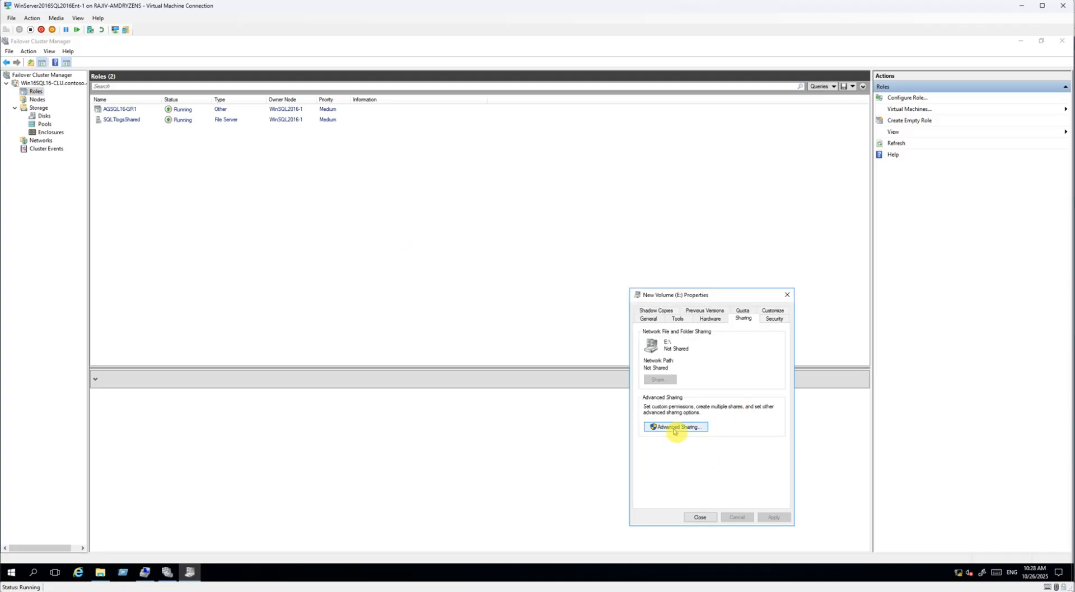
click(700, 517)
- Refresh This PC in File Explorer and turn on folder sharing in the advanced sharing settings of New Volume (E:)
click(100, 572)
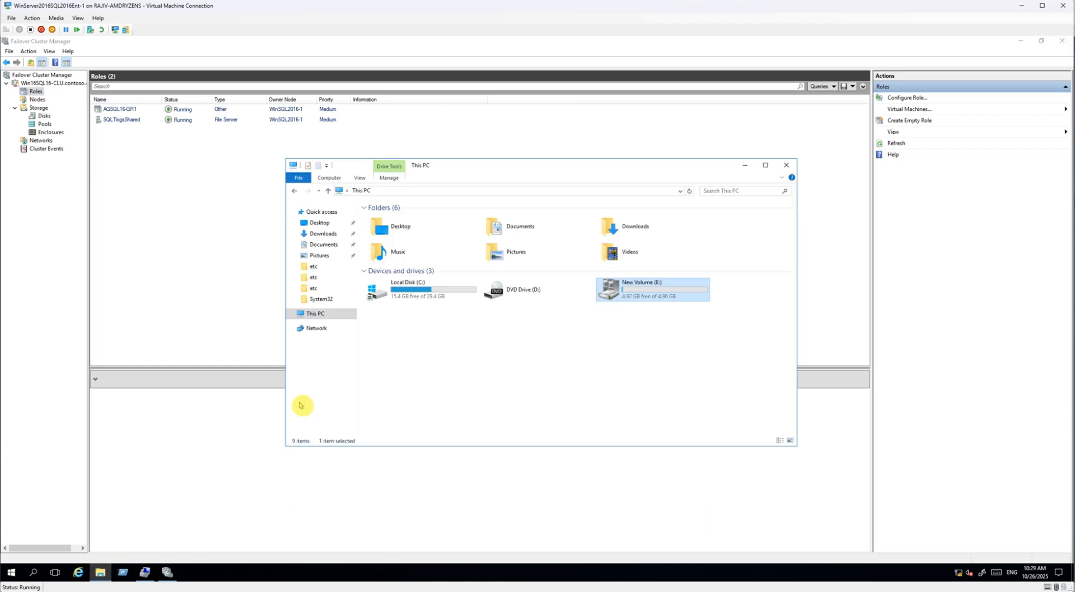
right_click(603, 348)
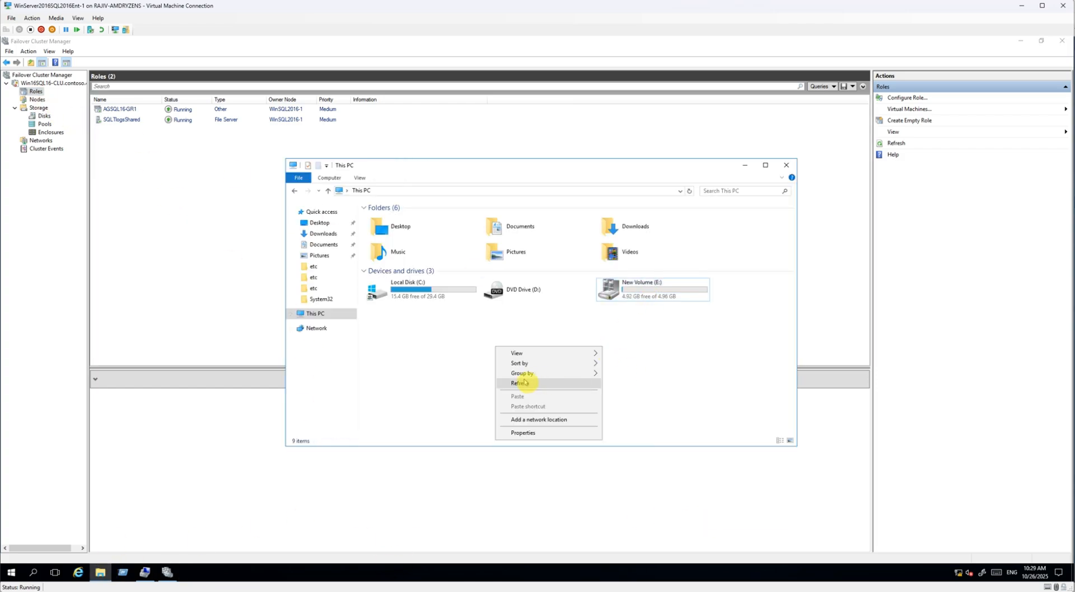
click(523, 383)
right_click(618, 290)
click(546, 454)
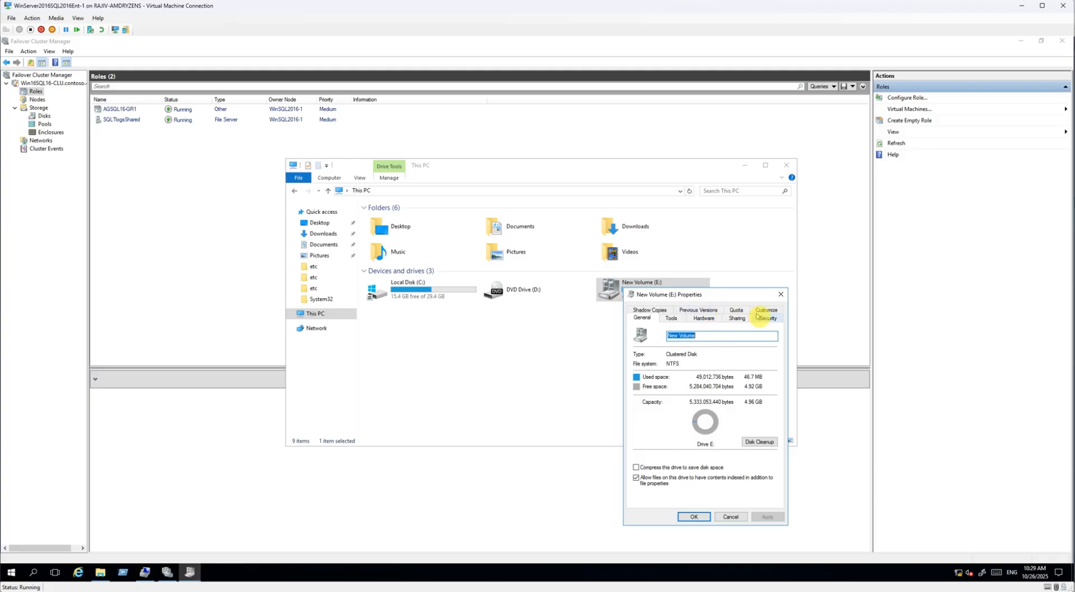
click(736, 319)
click(666, 427)
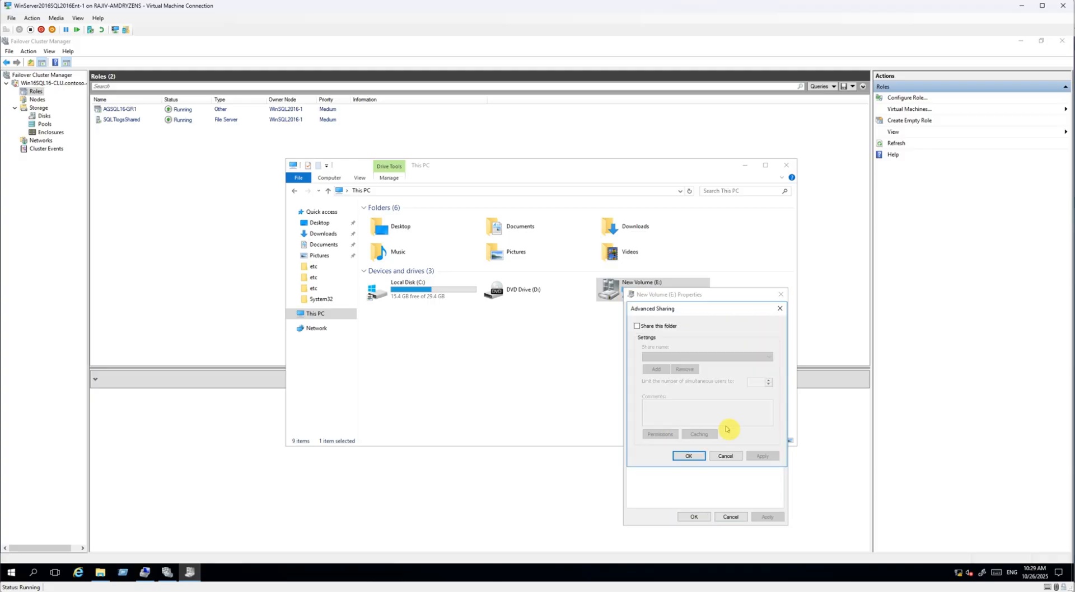
click(637, 326)
- Add the service accounts sql ent1, sql ent2 and sql ent3 to drive E's share permissions by looking up svc
click(656, 436)
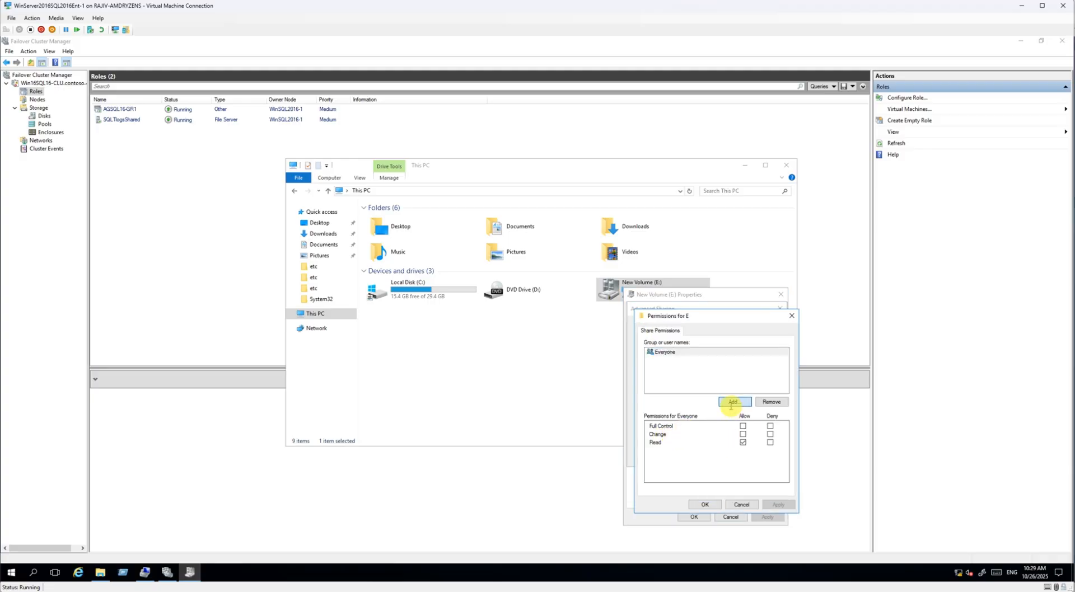
click(731, 398)
text(svc)
click(818, 398)
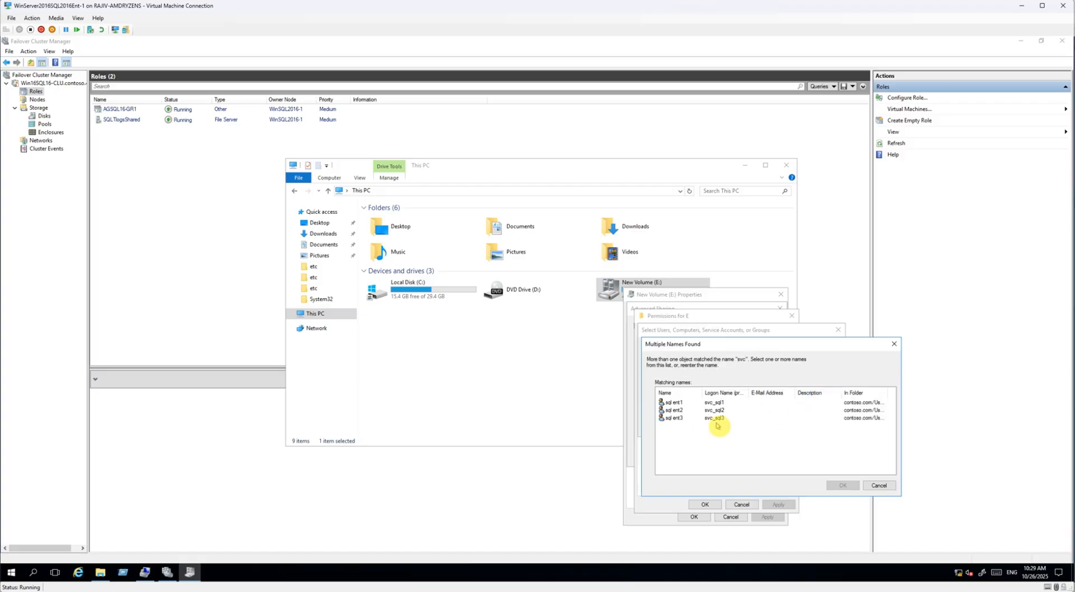
click(716, 420)
click(816, 487)
click(779, 428)
- Allow Full Control on the share for sql ent3, sql ent2 and sql ent1, and apply the permissions
click(743, 426)
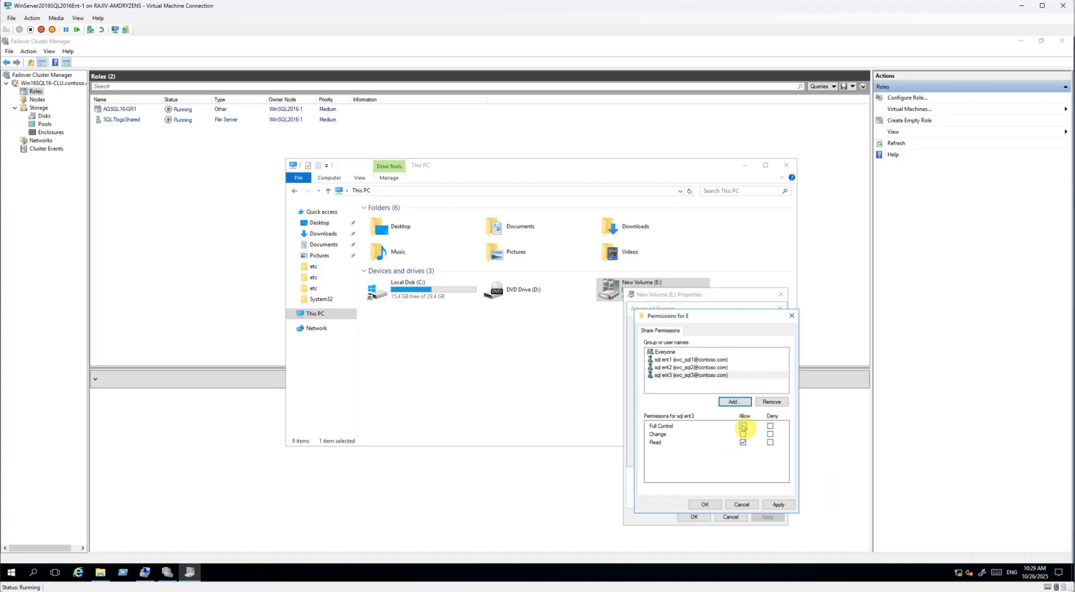
click(690, 368)
click(743, 426)
click(691, 360)
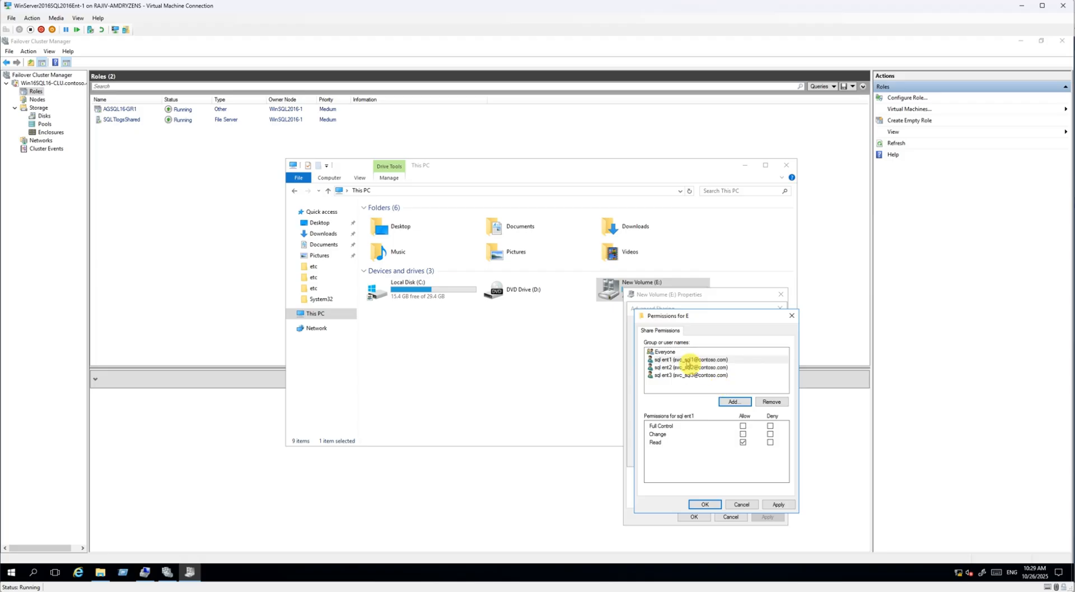
click(743, 427)
click(778, 504)
click(705, 504)
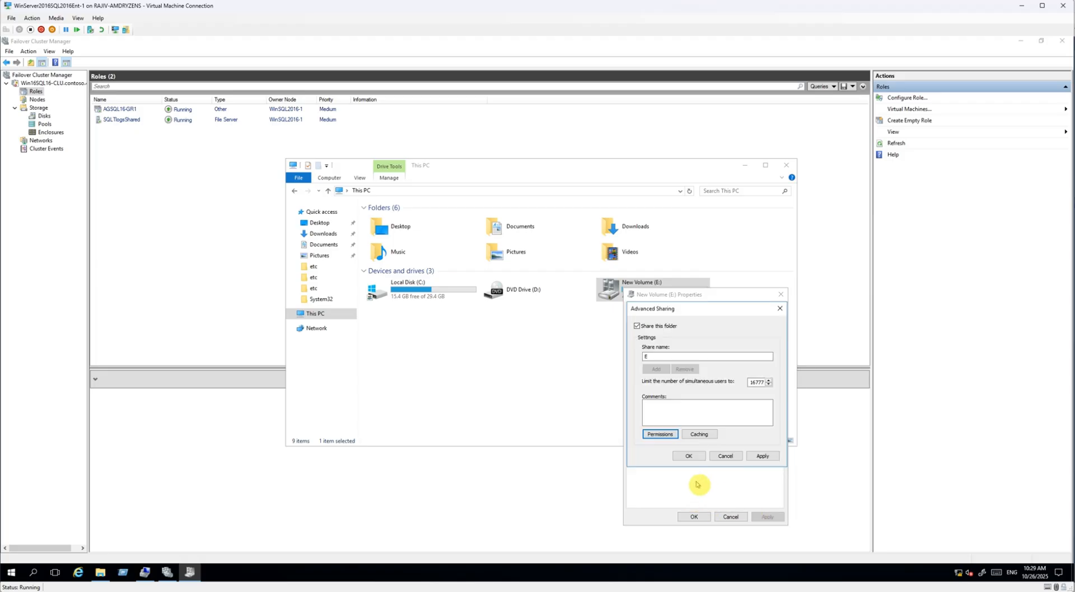
- Apply the drive's share under the name E and highlight its network path before returning to Failover Cluster Manager
click(759, 456)
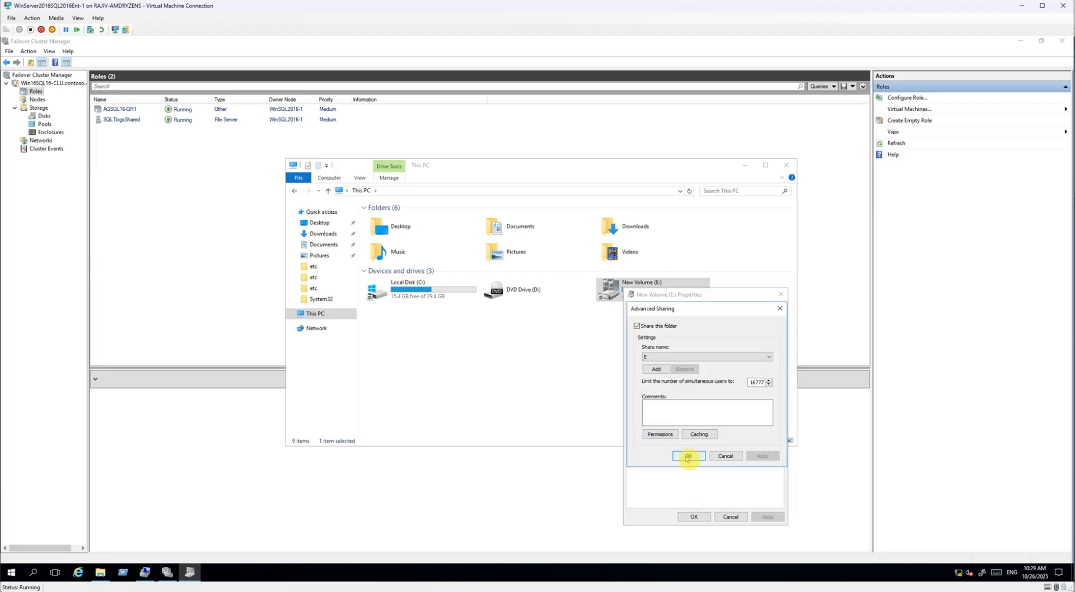
click(687, 457)
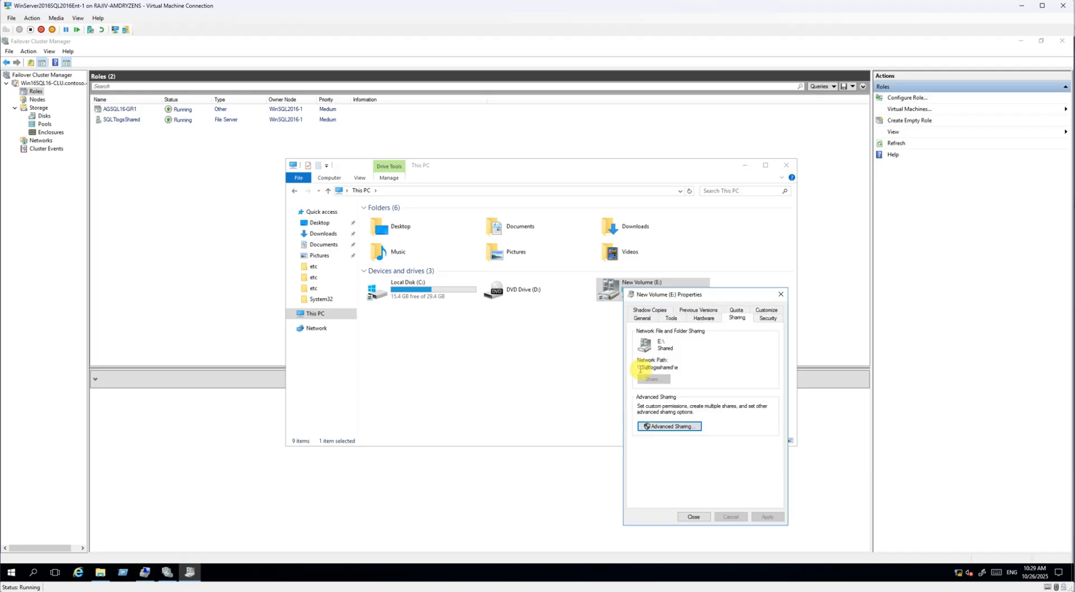
drag(639, 368, 699, 395)
click(112, 191)
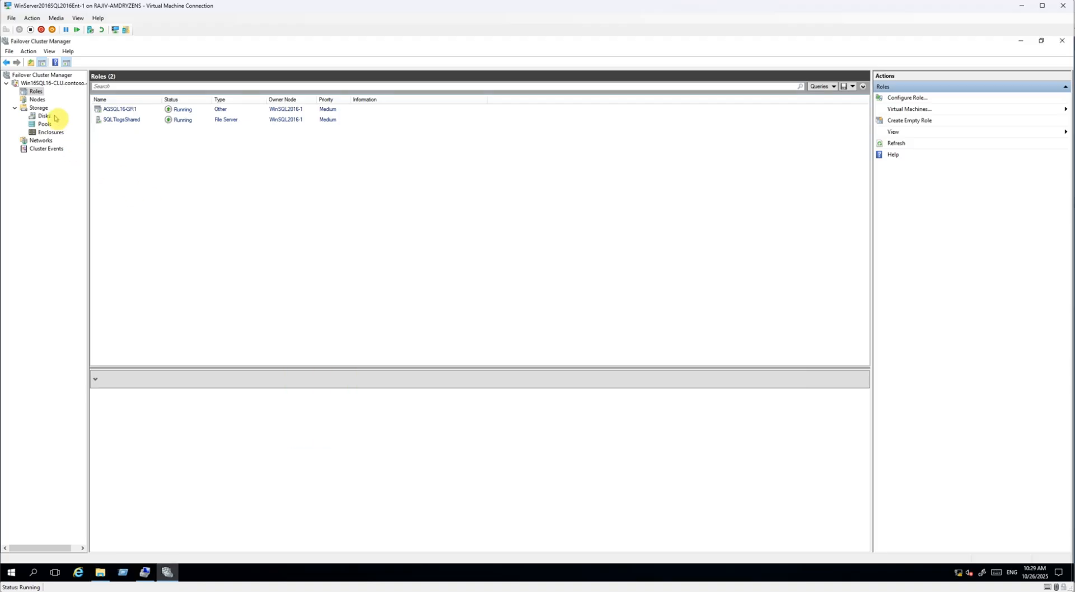